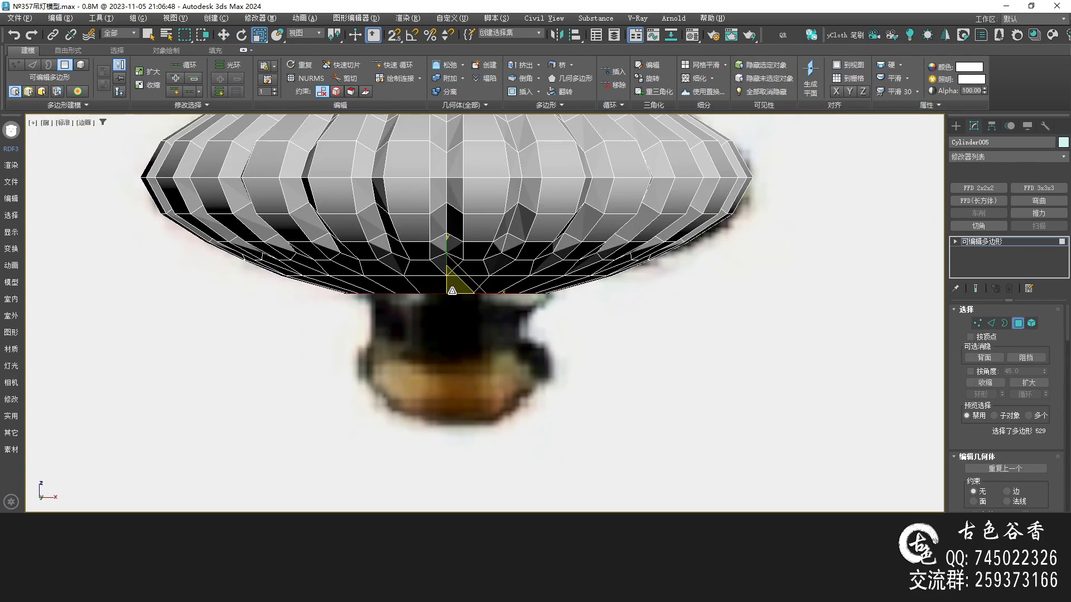
Move the bowl's bottom cap polygon slightly down so it meets the top of the neck in the reference image.
key("w")
left_click_drag(447, 267, 449, 269)
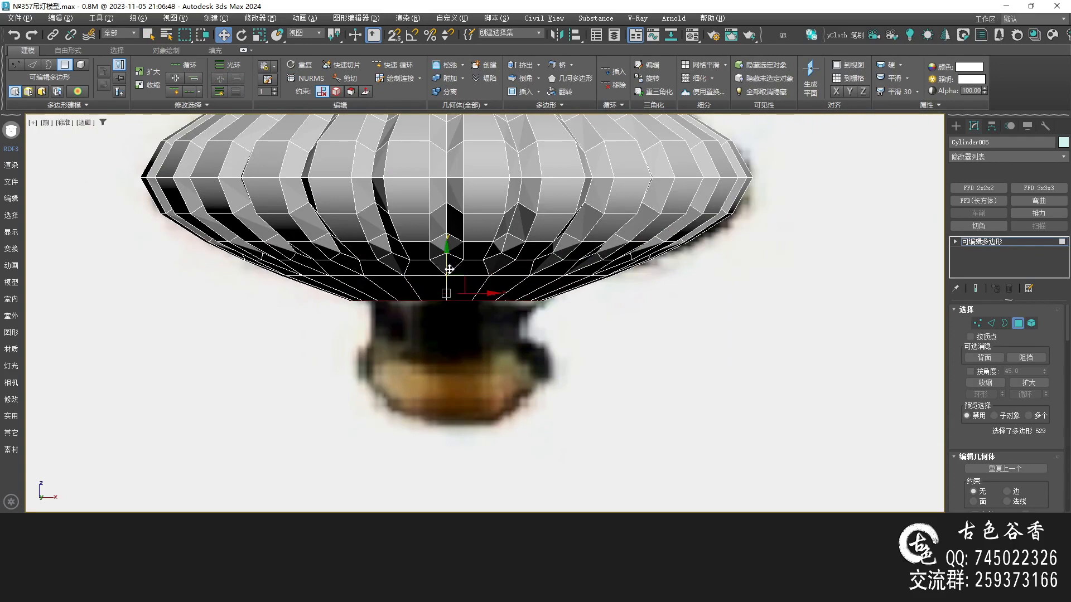
key("r")
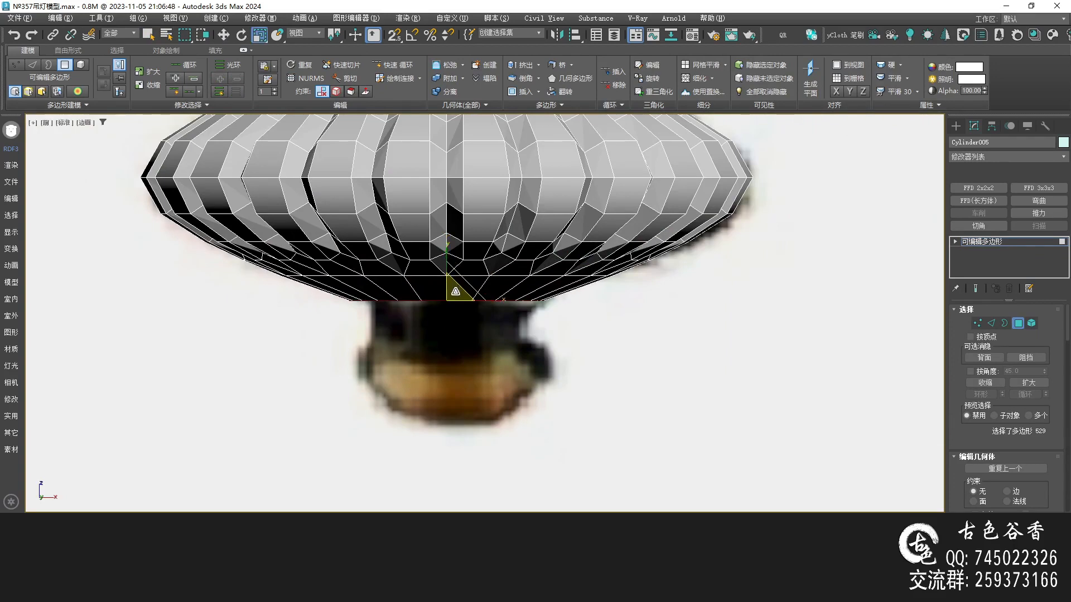
key("w")
left_click_drag(446, 270, 446, 273)
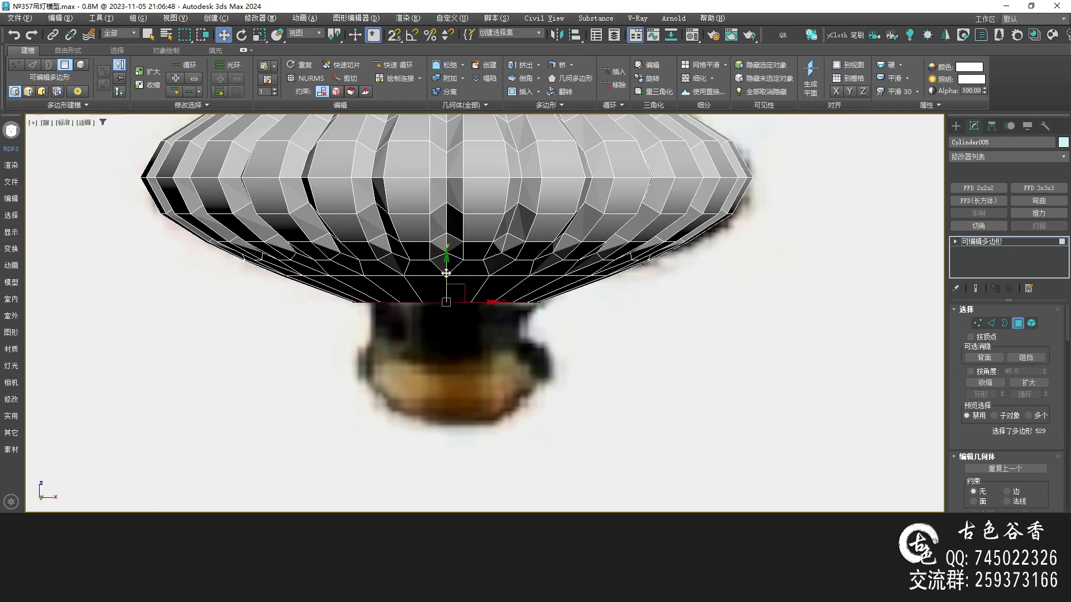
key("alt+w")
middle_click(612, 371)
key("alt+w")
middle_click_drag(515, 349, 491, 295, "alt")
key("f")
middle_click_drag(637, 335, 602, 299)
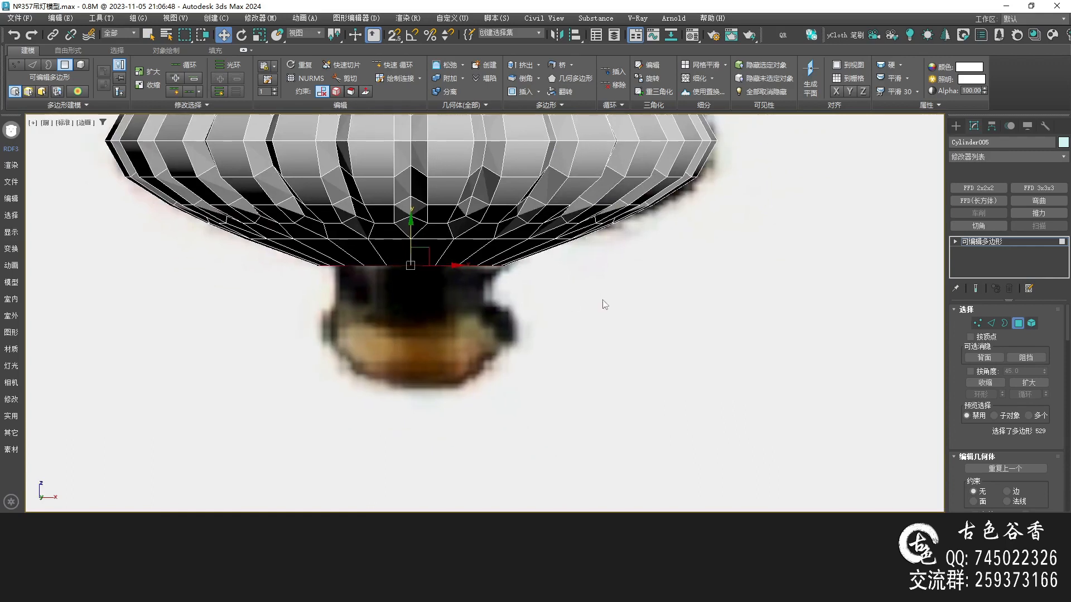
Collapse pairs of adjacent edges around the rim of the bottom cap to reduce it to an octagon.
key("alt+w")
middle_click(620, 379)
key("alt+w")
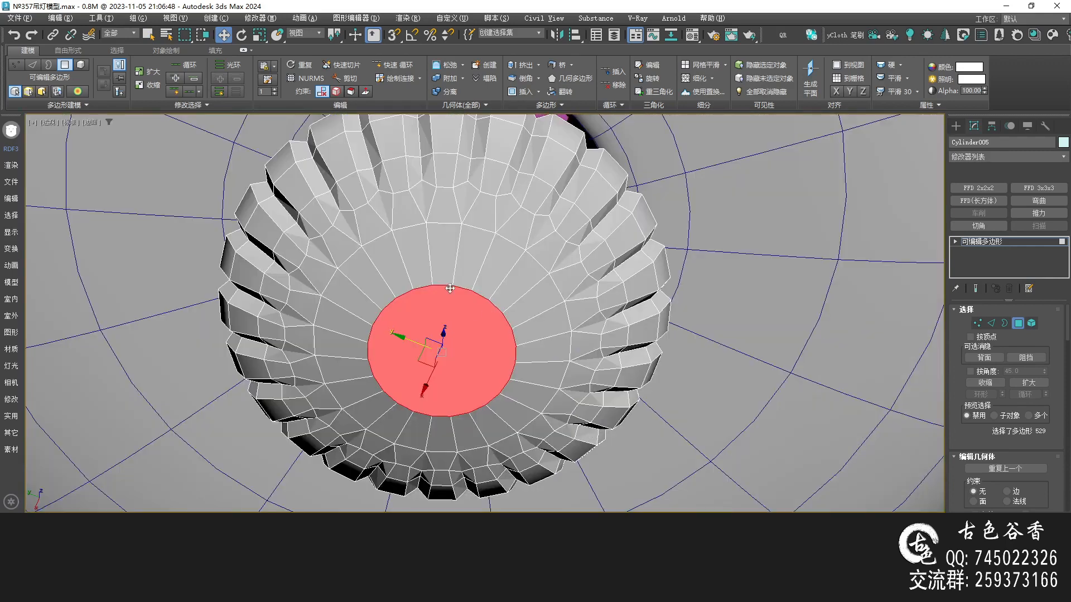
scroll(452, 285, "up", 2)
middle_click_drag(450, 287, 449, 326)
key("2")
key("q")
left_click(435, 323)
left_click(415, 327, "ctrl")
key("ctrl+alt+c")
left_click(504, 338)
left_click(515, 353, "ctrl")
key("ctrl+alt+c")
middle_click_drag(609, 430, 534, 371, "alt")
left_click(525, 339)
left_click(545, 372, "ctrl")
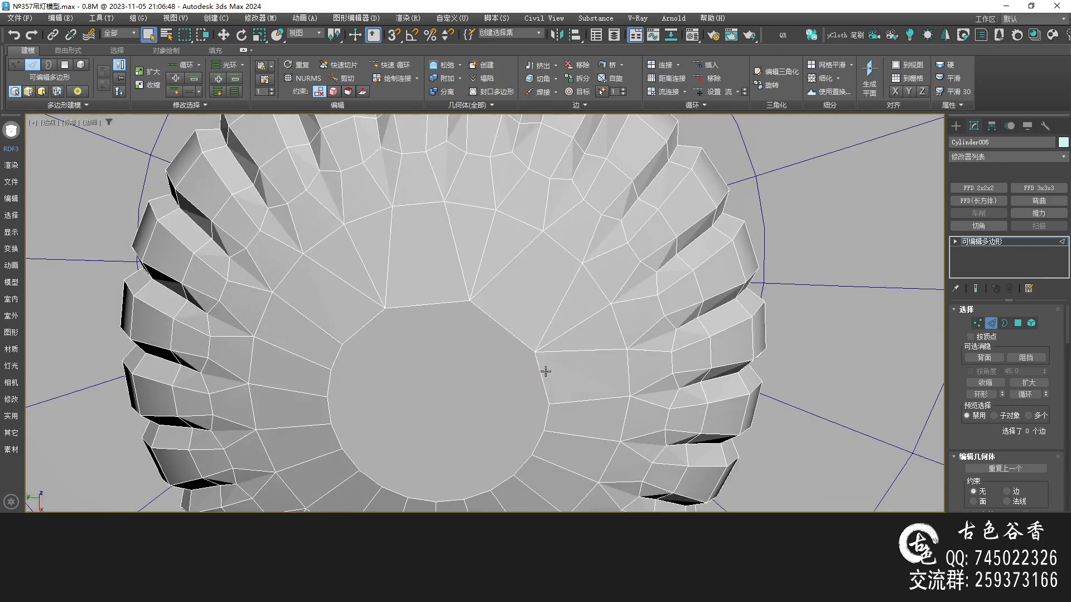
key("ctrl+alt+c")
middle_click_drag(598, 419, 550, 404, "alt")
left_click(535, 327)
left_click(545, 349, "ctrl")
key("ctrl+alt+c")
left_click(547, 408)
key("ctrl+alt+c")
middle_click_drag(537, 428, 352, 361, "alt")
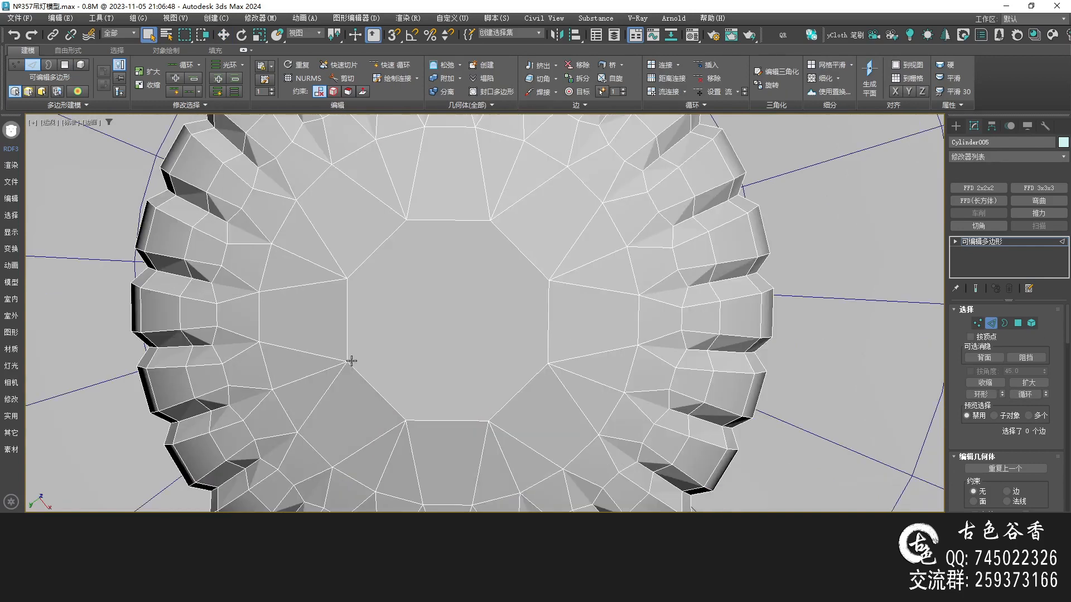
left_click(304, 263)
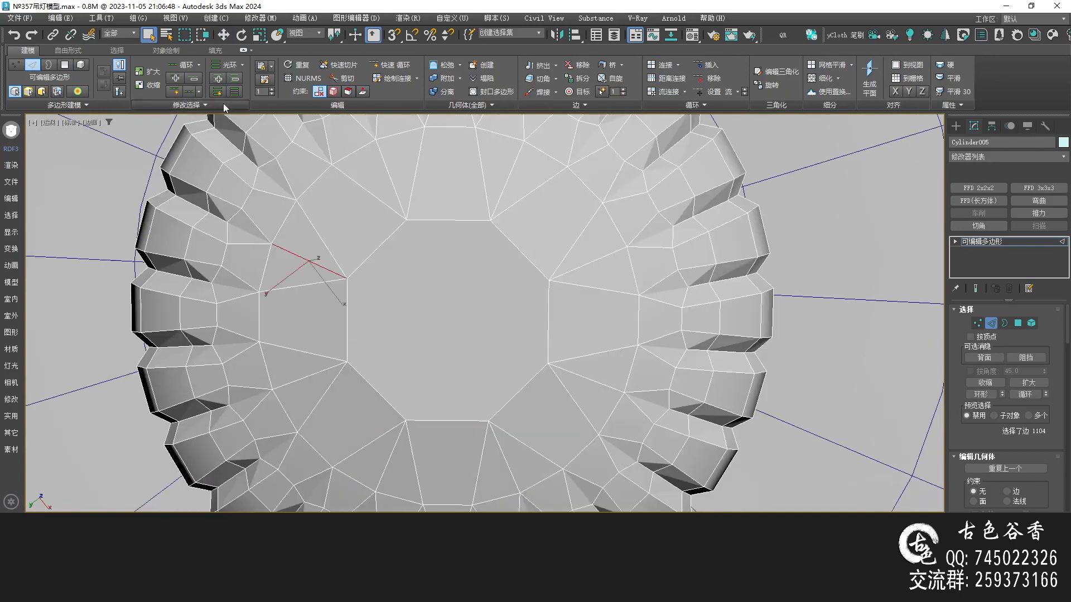
left_click(195, 105)
left_click(166, 134)
scroll(432, 260, "down", 5)
left_click(423, 261)
Extrude the octagonal bottom cap polygon straight down to form a neck along the dark collar in the reference image.
scroll(422, 284, "up", 3)
key("4")
left_click(425, 283)
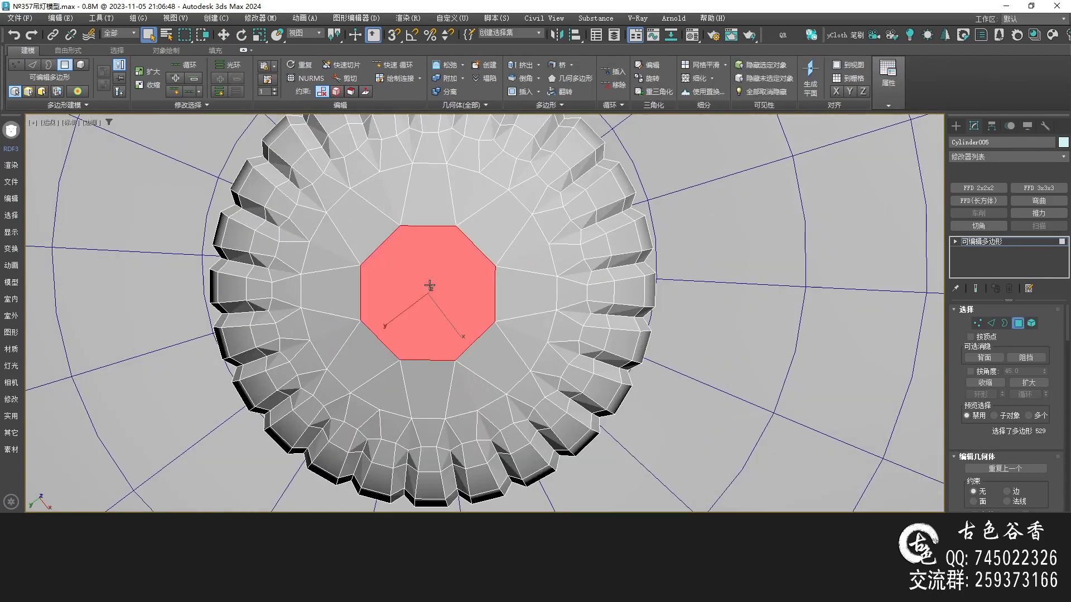
key("ctrl+BackSpace")
key("ctrl+q")
key("alt+w")
middle_click(685, 233)
key("alt+w")
middle_click_drag(482, 265, 527, 250)
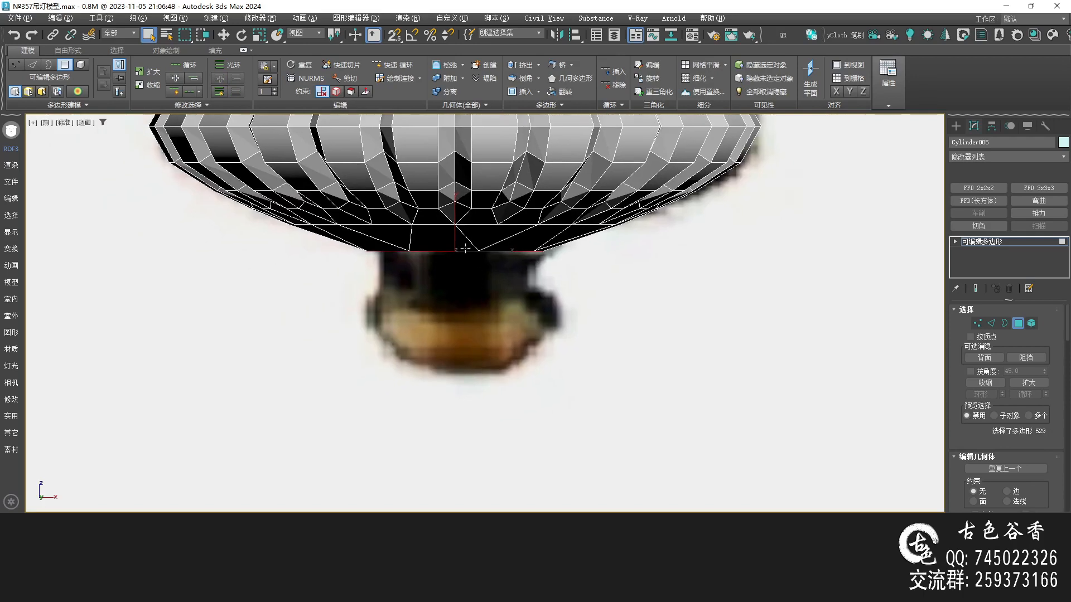
scroll(465, 249, "up", 2)
key("w")
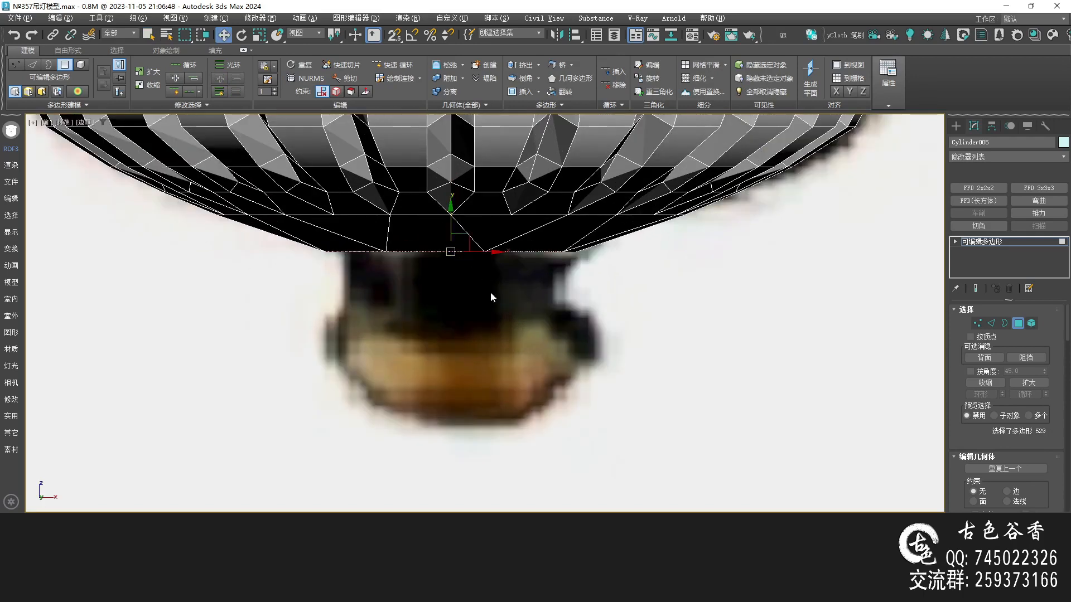
left_click_drag(451, 223, 462, 275, "shift")
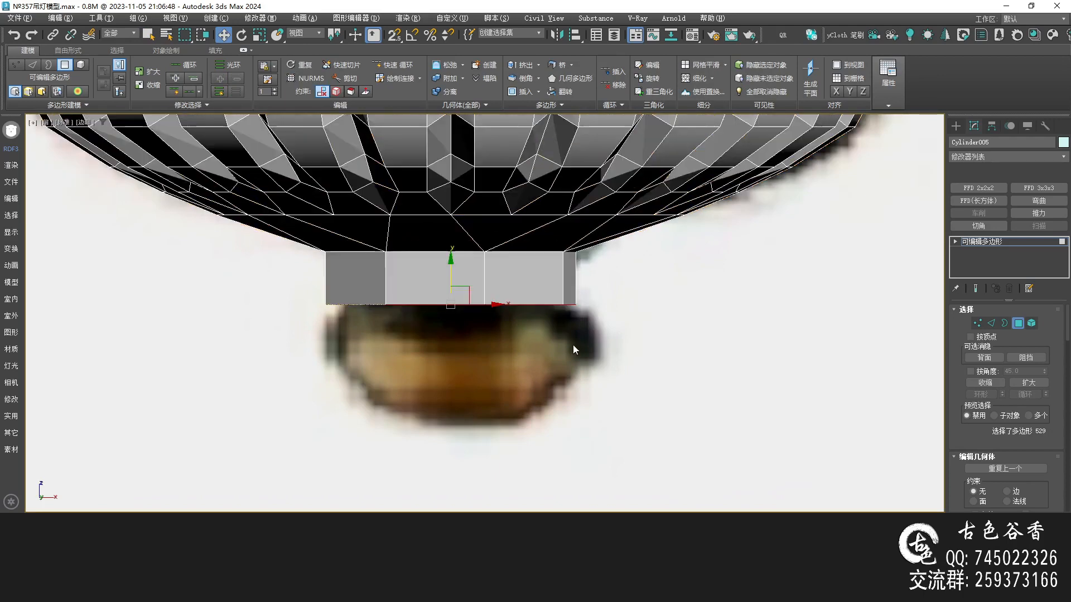
Select all eight edges where the neck joins the underside of the bowl.
key("alt+w")
key("alt+w")
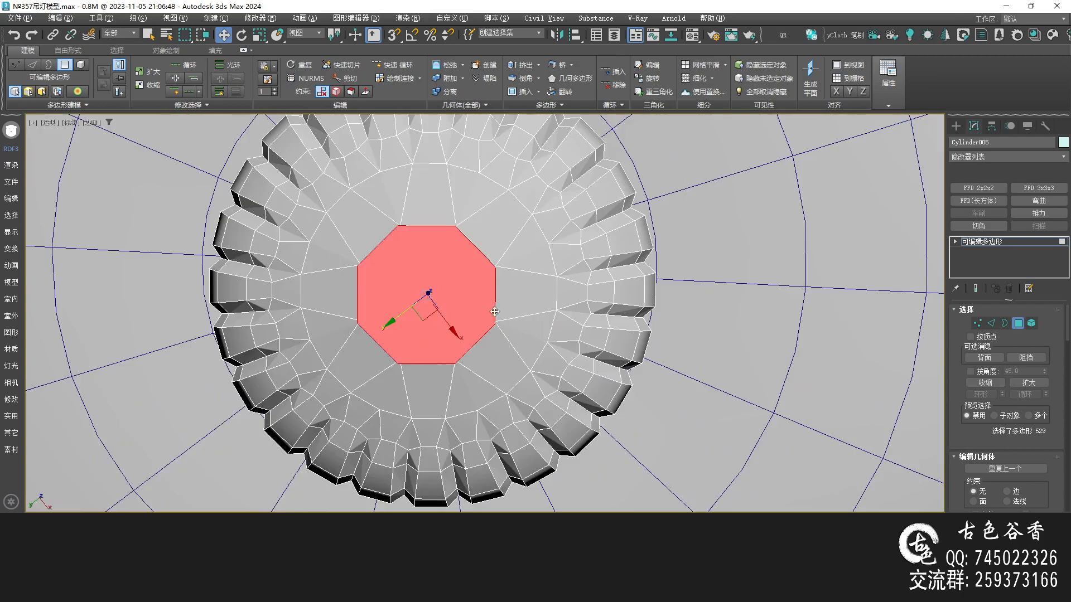
scroll(484, 286, "up", 2)
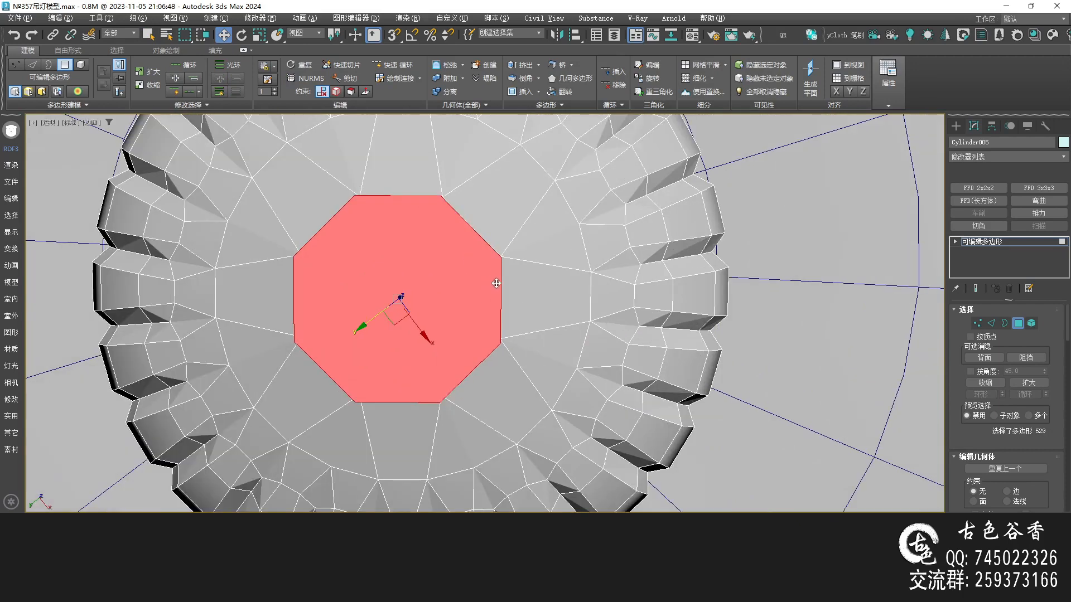
scroll(476, 257, "up", 2)
middle_click_drag(536, 316, 454, 211, "alt")
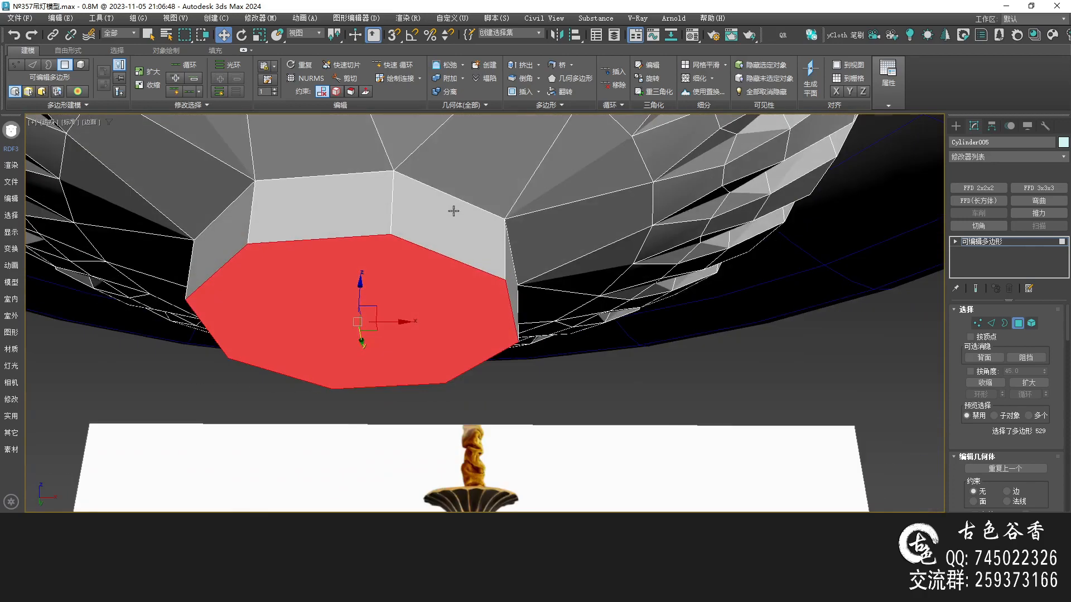
left_click(416, 180)
key("2")
key("q")
left_click(380, 173)
left_click(417, 181, "ctrl")
left_click(235, 200, "ctrl")
middle_click_drag(231, 201, 404, 308, "alt")
left_click(329, 178, "ctrl")
left_click(262, 204, "ctrl")
middle_click_drag(261, 203, 382, 215, "alt")
left_click(364, 186, "ctrl")
left_click(276, 223, "ctrl")
middle_click_drag(277, 223, 362, 218, "alt")
left_click(289, 192, "ctrl")
Chamfer the selected neck-top edges by about 0.403 mm and check the smoothed result from below.
middle_click_drag(324, 258, 507, 273, "alt")
key("alt+w")
right_click(697, 209)
key("alt+w")
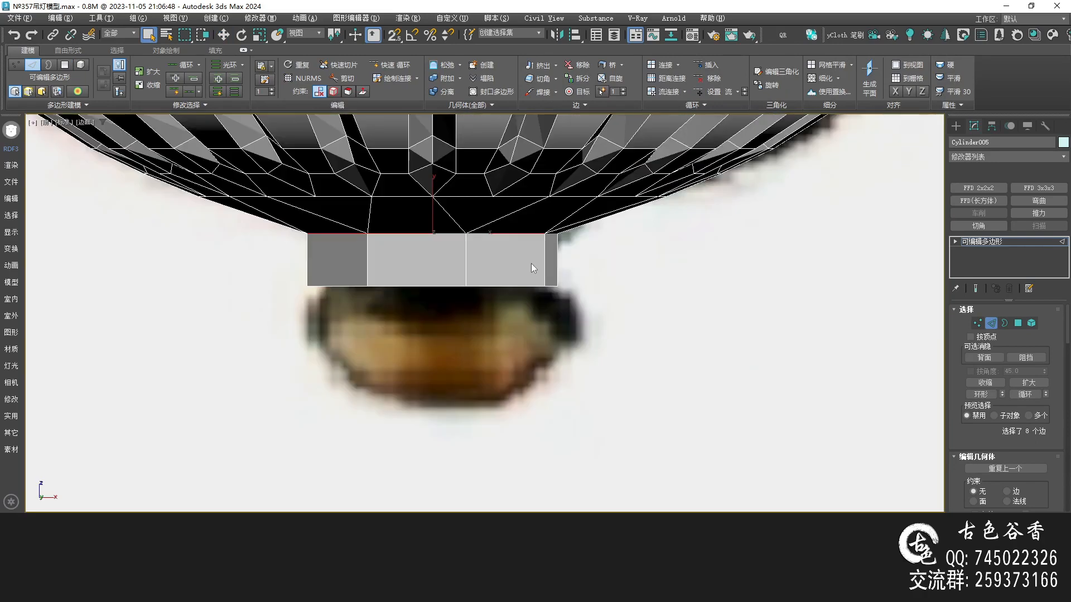
key("alt+x")
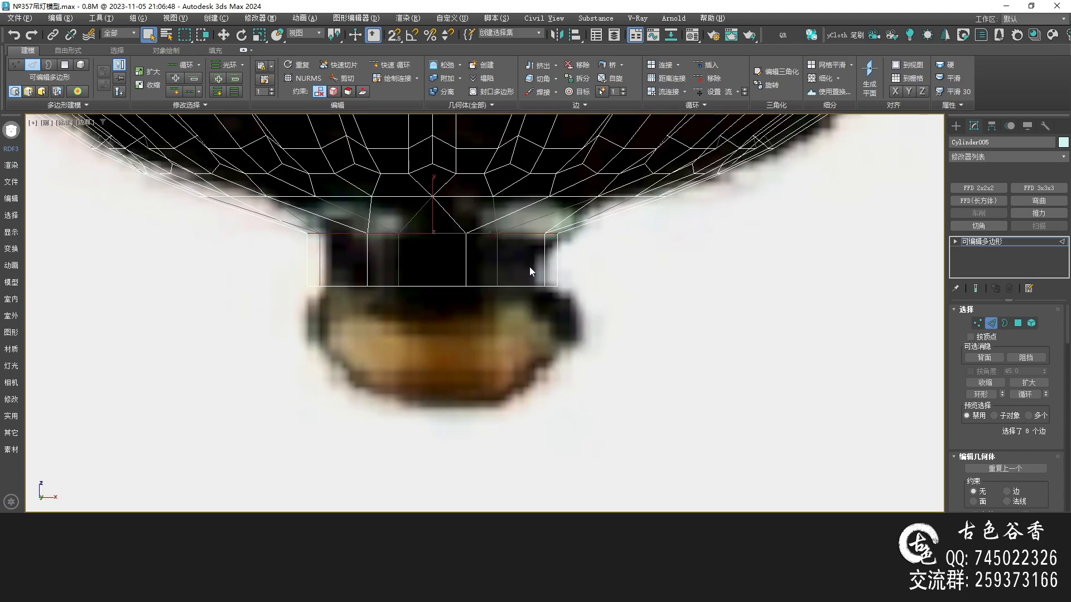
key("alt+w")
middle_click(734, 457)
key("alt+w")
key("F3")
scroll(517, 265, "up", 4)
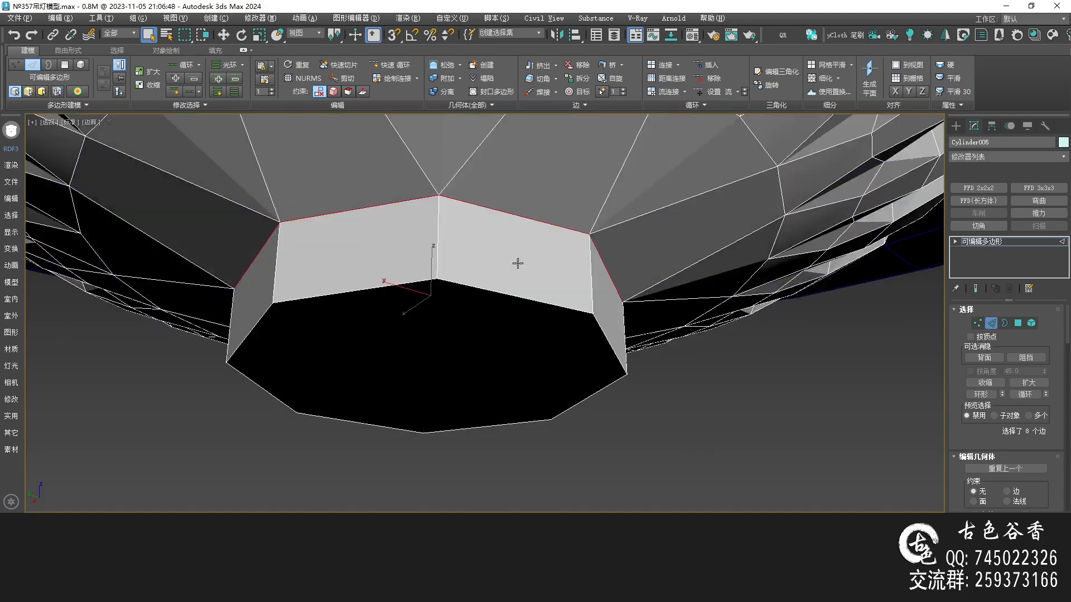
key("ctrl+shift+c")
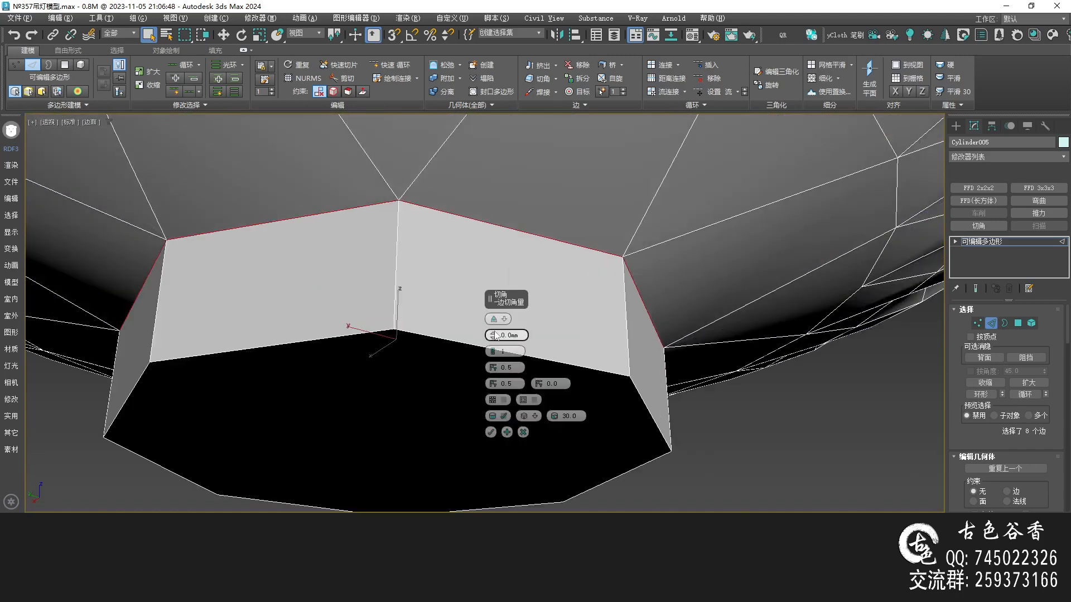
left_click_drag(495, 335, 492, 330)
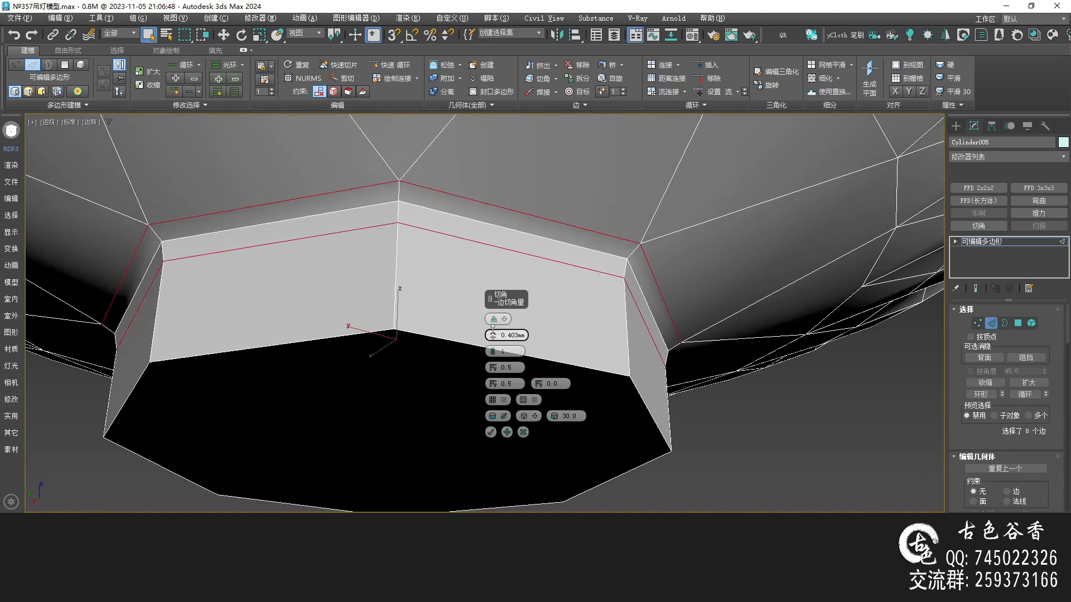
left_click(490, 432)
key("ctrl+q")
middle_click_drag(574, 333, 475, 336, "alt")
key("ctrl+q")
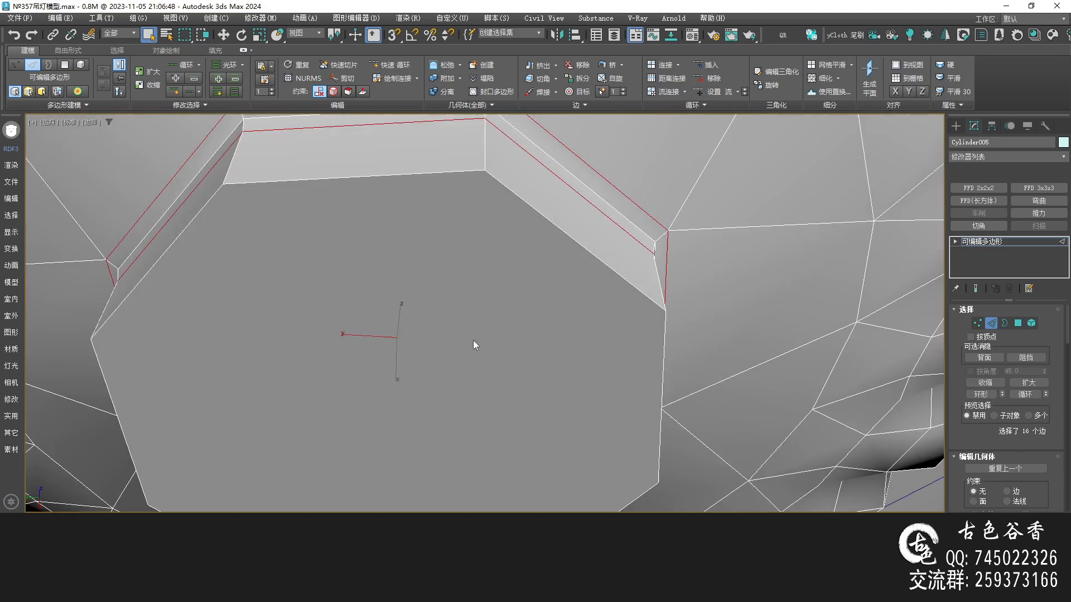
Extrude the neck's bottom polygon down to the lower end of the golden finial in the reference image.
key("4")
left_click(413, 361)
scroll(414, 361, "down", 5)
key("alt+w")
middle_click(640, 209)
key("alt+w")
middle_click_drag(491, 288, 499, 270)
key("w")
left_click_drag(442, 237, 468, 361)
Add an edge loop halfway down the new lower section and scale it outward into a bulge, with the model see-through.
key("2")
double_click(502, 333)
key("alt+x")
scroll(453, 335, "up", 3)
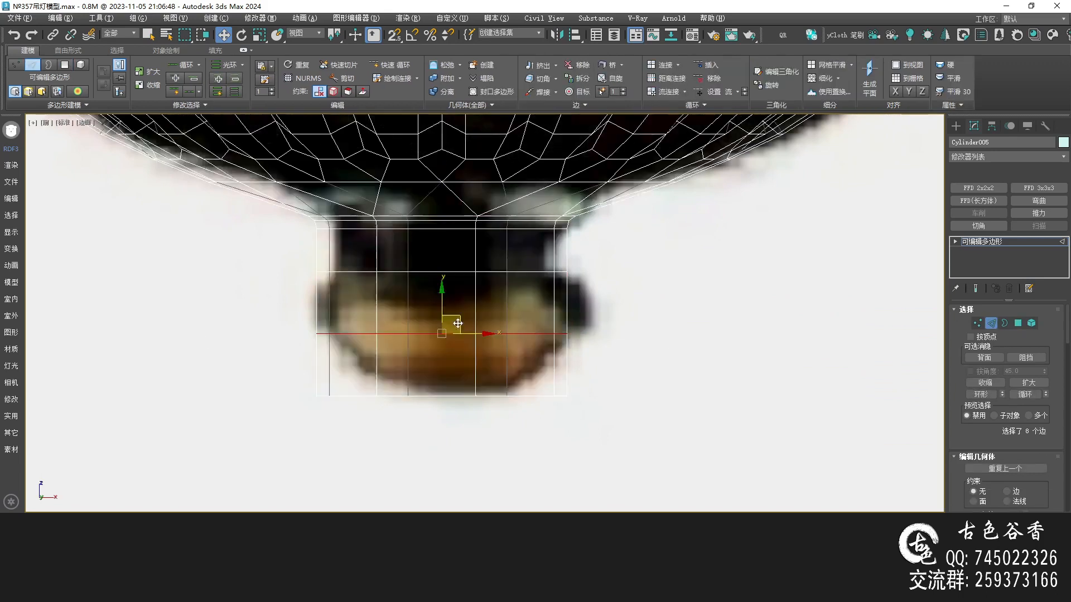
key("r")
left_click_drag(442, 329, 443, 322)
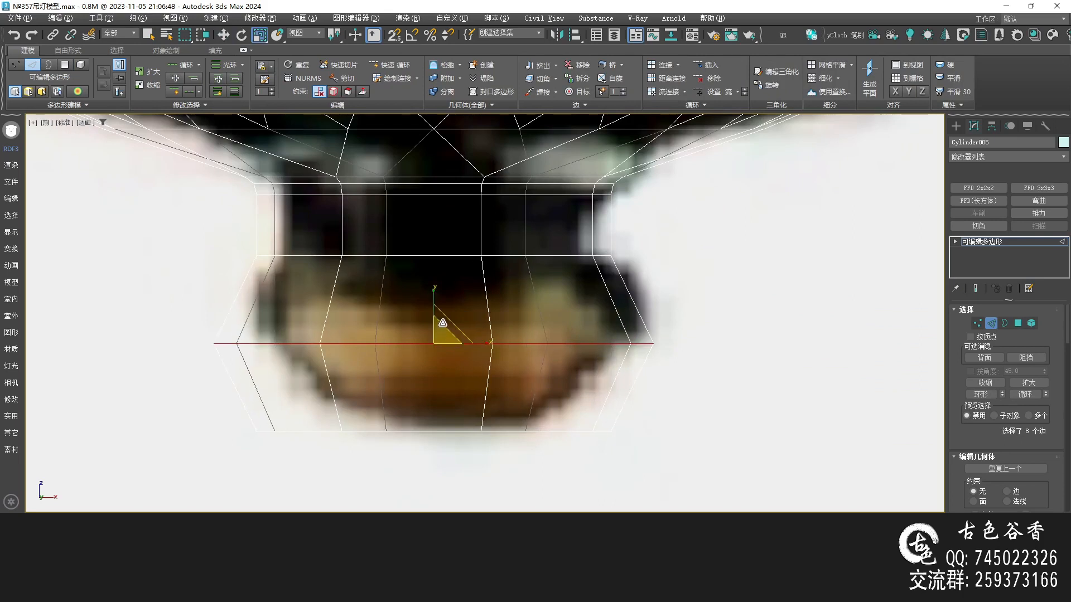
Scale the eight vertices of the lowest ring inward to taper the finial's bottom.
middle_click_drag(443, 323, 466, 268)
key("1")
left_click_drag(155, 337, 813, 477)
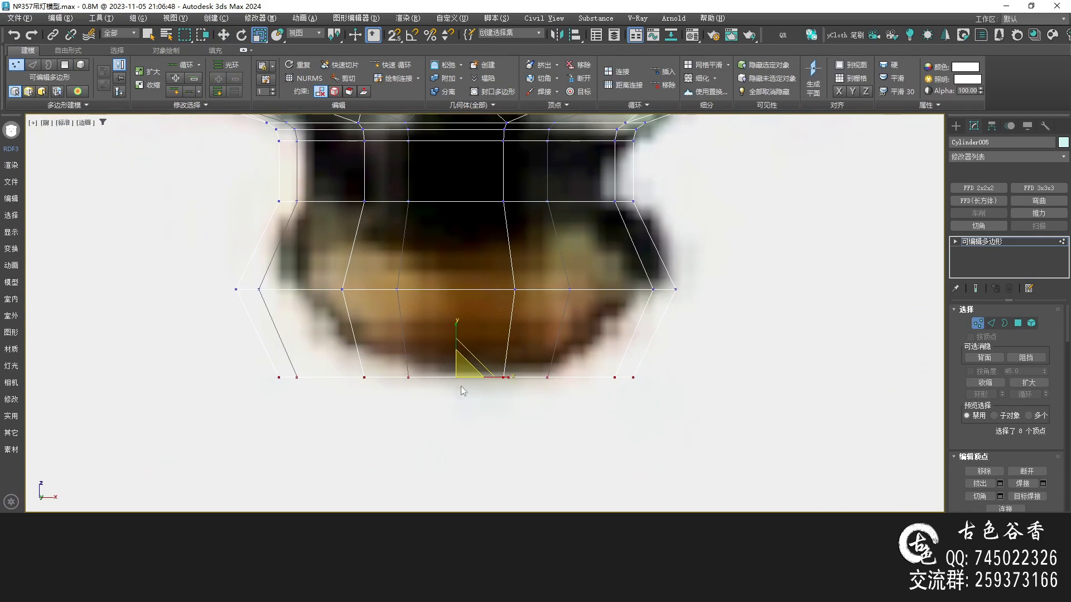
left_click_drag(463, 372, 465, 386)
Scale the finial's middle edge loop further outward and chamfer it by about 1.563 mm with one segment.
middle_click_drag(544, 292, 510, 338)
middle_click_drag(324, 307, 322, 325)
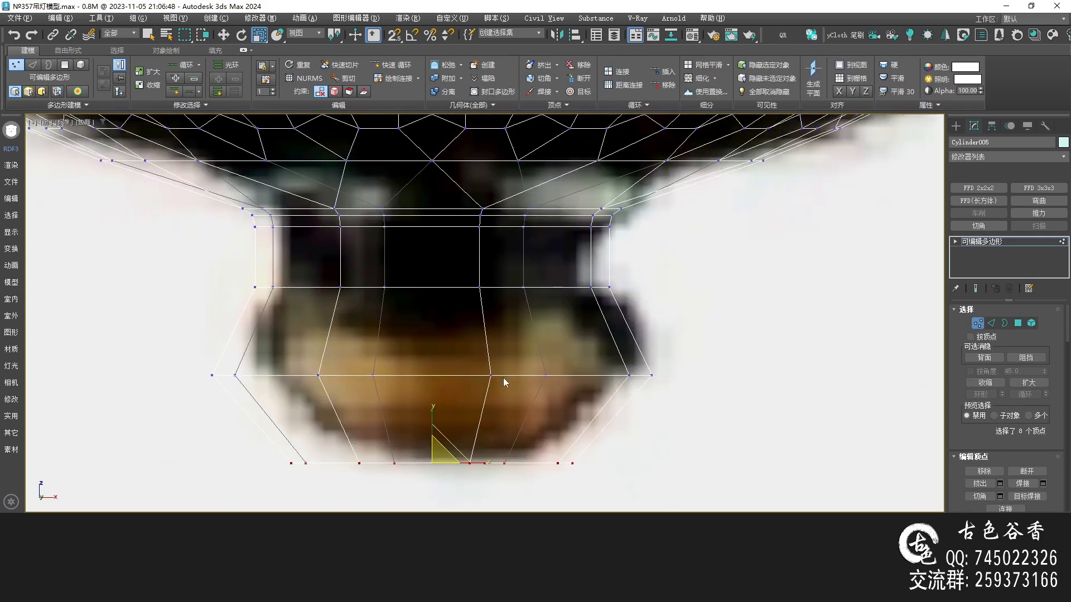
key("2")
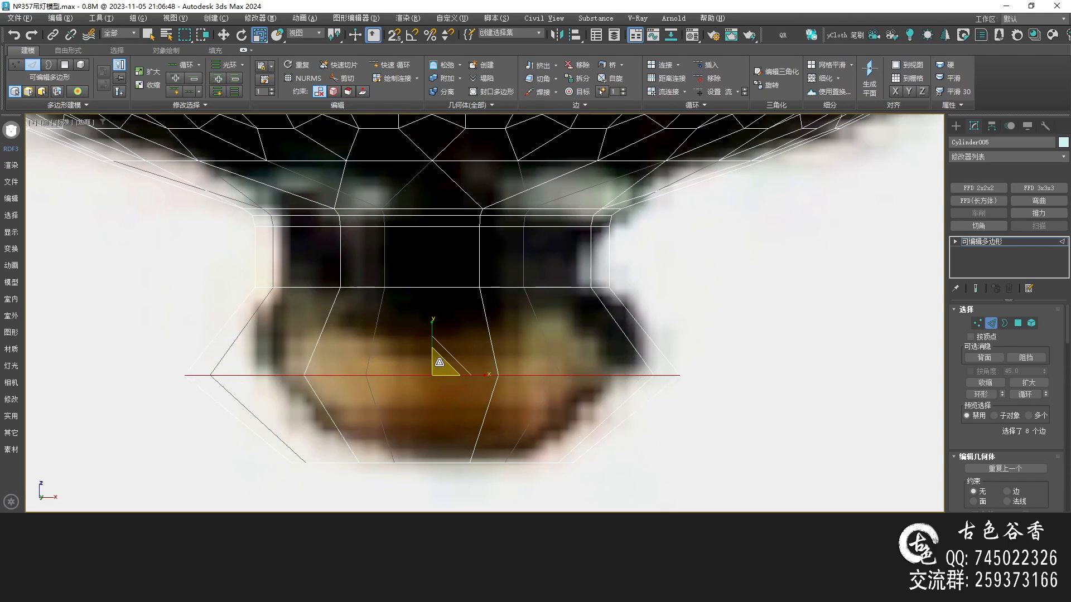
key("ctrl+shift+c")
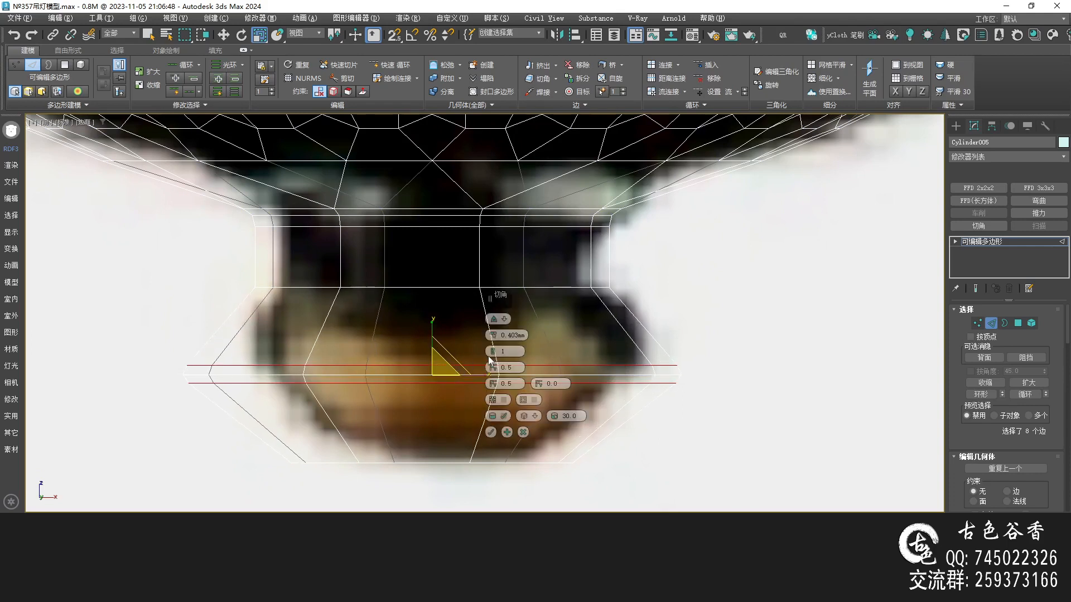
left_click_drag(492, 353, 498, 294)
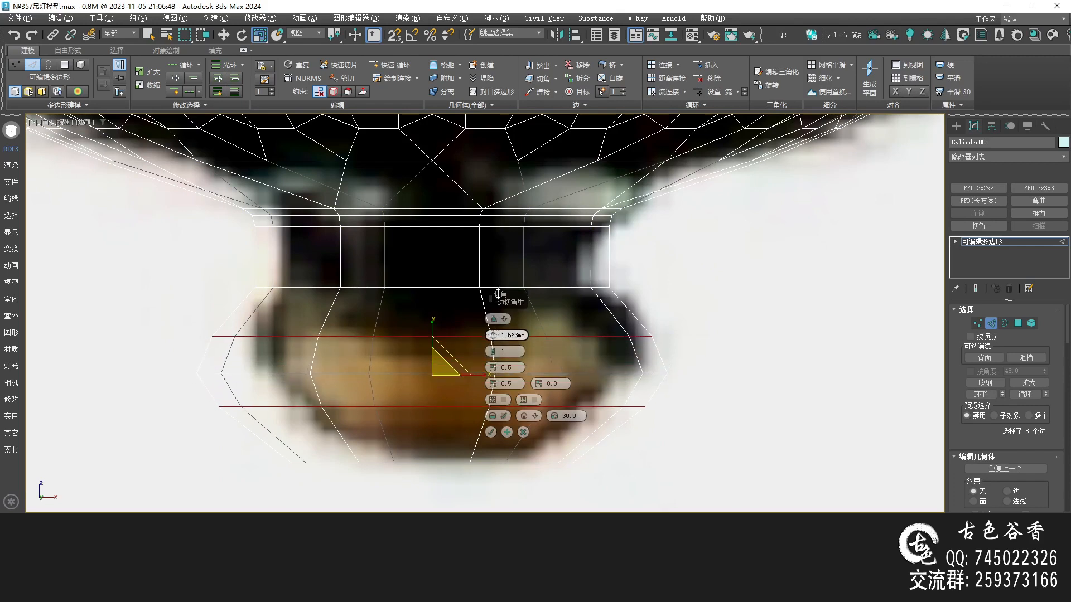
left_click(491, 432)
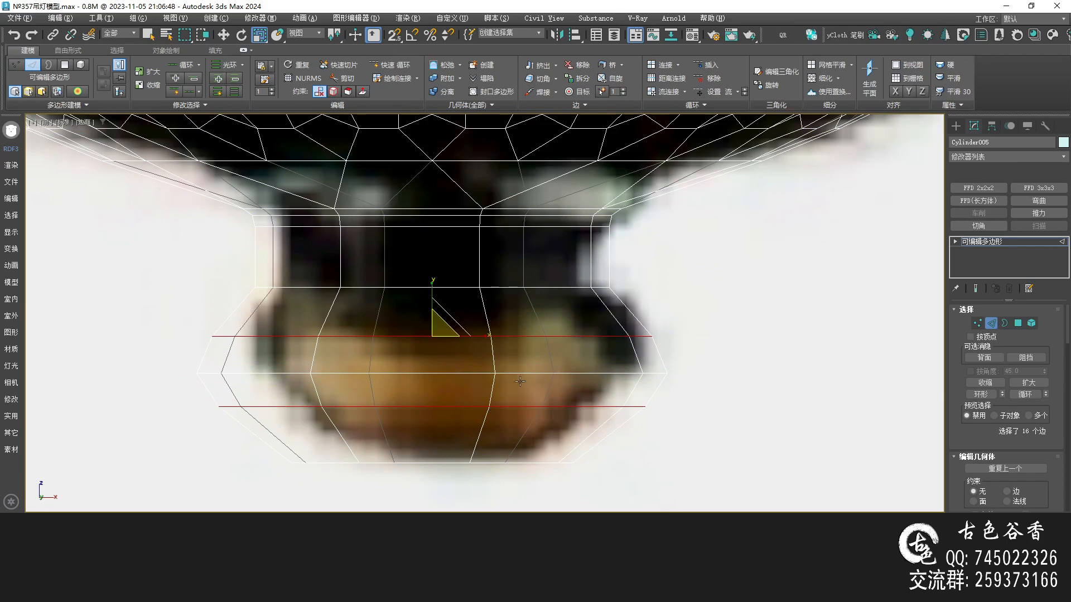
Chamfer the edge loop between the neck and the bulge by 0.355 mm with one segment and preview the smoothing.
key("p")
scroll(577, 394, "down", 5)
middle_click_drag(576, 394, 558, 385, "alt")
scroll(376, 337, "up", 3)
middle_click_drag(370, 313, 382, 353, "alt")
left_click(399, 285)
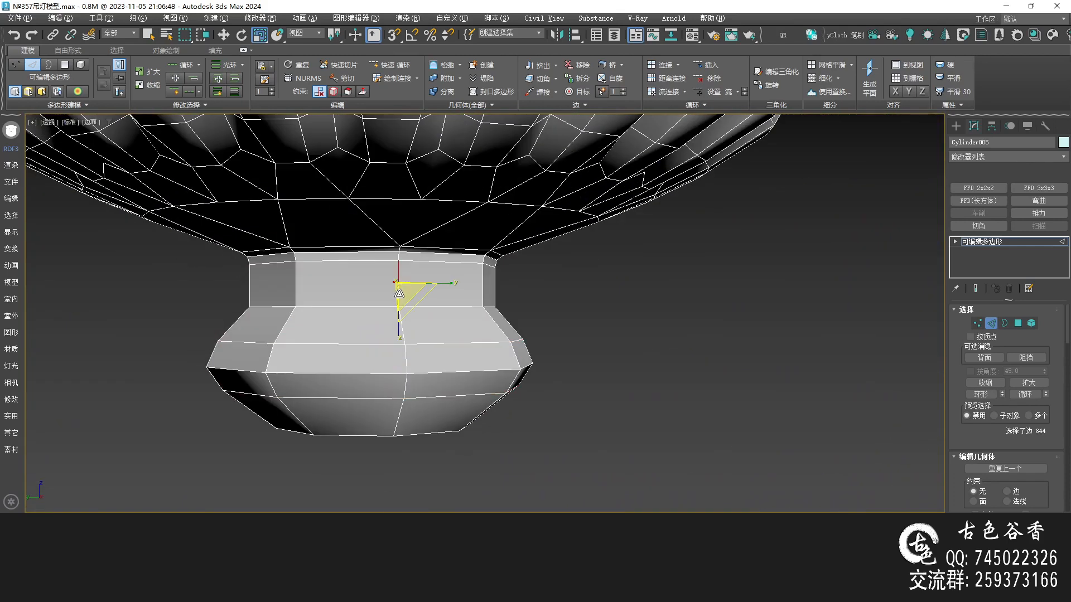
double_click(397, 305)
scroll(375, 321, "up", 3)
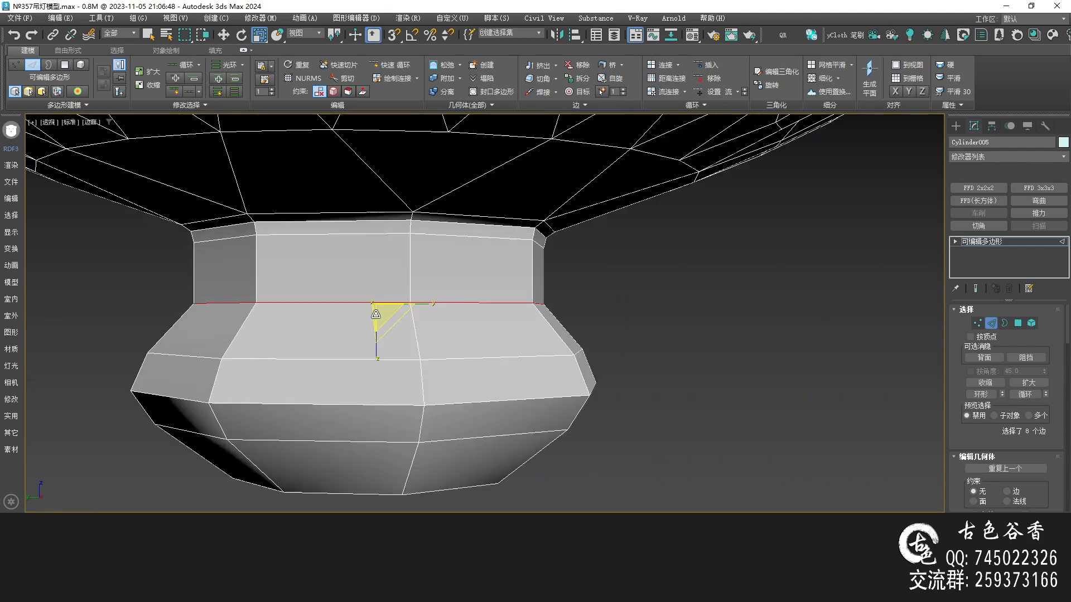
key("ctrl+shift+c")
left_click_drag(492, 342, 493, 343)
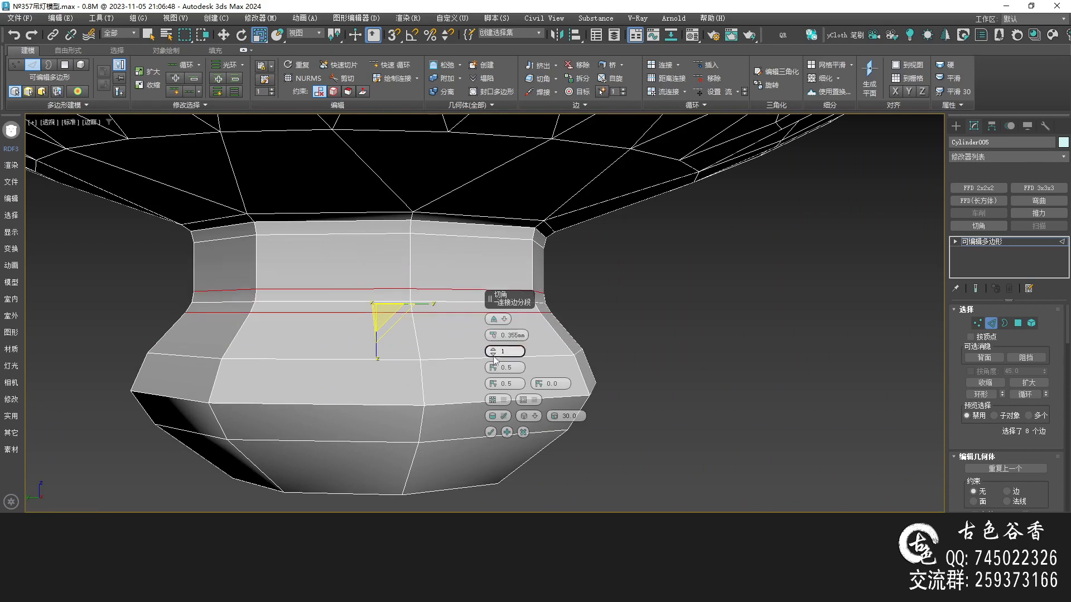
left_click(491, 432)
key("ctrl+q")
scroll(434, 387, "up", 5)
mouse_move(434, 387)
middle_mouse_down("alt")
mouse_move(430, 348)
mouse_move(380, 340)
mouse_move(416, 284)
middle_mouse_up("alt")
key("ctrl+q")
Inset the finial's octagonal bottom polygon to make a smaller face at its centre.
key("1")
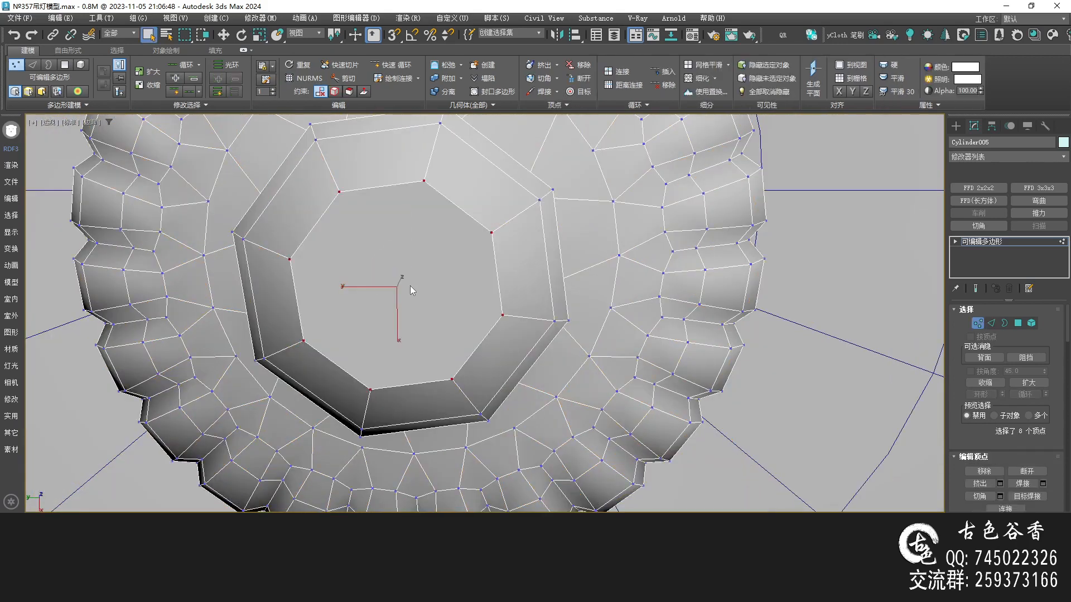
key("4")
left_click(413, 282)
key("shift+i")
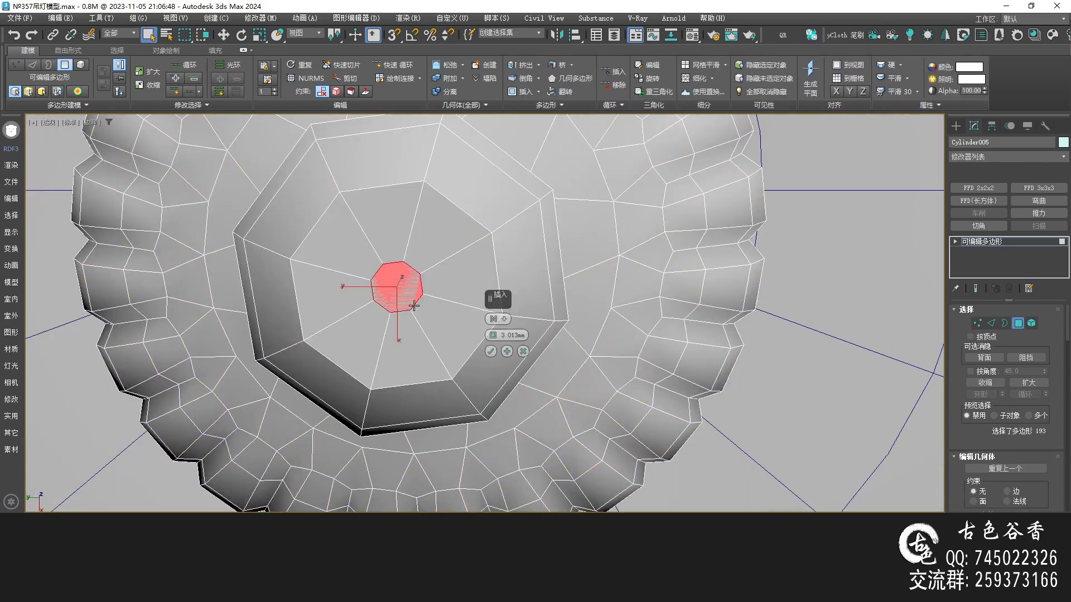
left_click_drag(498, 336, 498, 343)
left_click(491, 351)
Move the inset bottom face slightly down to round off the finial's underside, with the model see-through.
key("f")
key("alt+x")
middle_click_drag(483, 345, 448, 318)
key("w")
left_click_drag(409, 307, 416, 321)
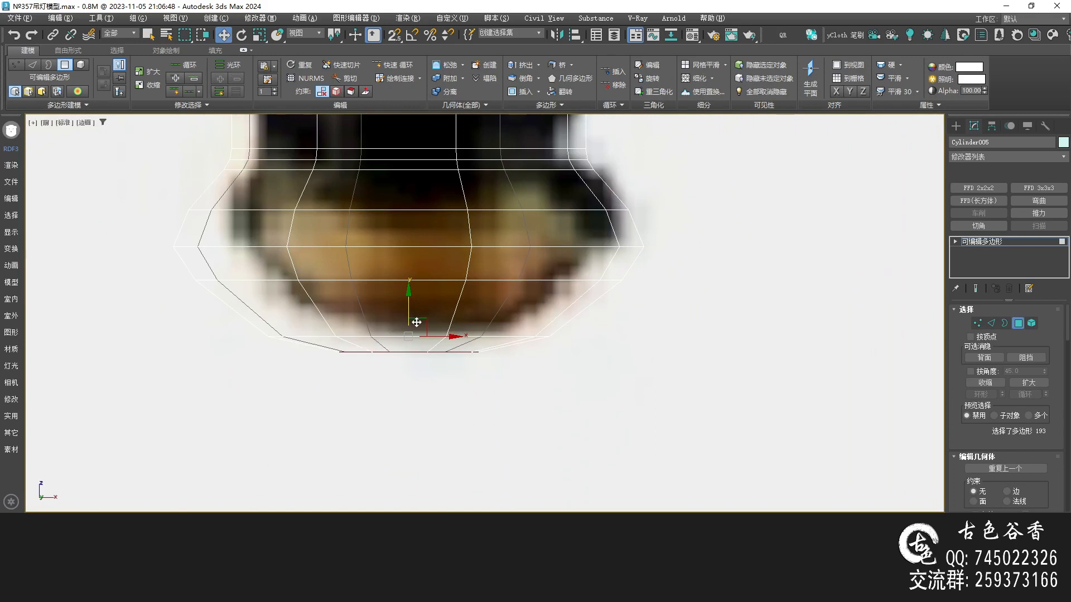
Move the edge loop below the finial's widest part slightly down to round its lower profile.
key("2")
double_click(425, 281)
left_click_drag(425, 263, 425, 282)
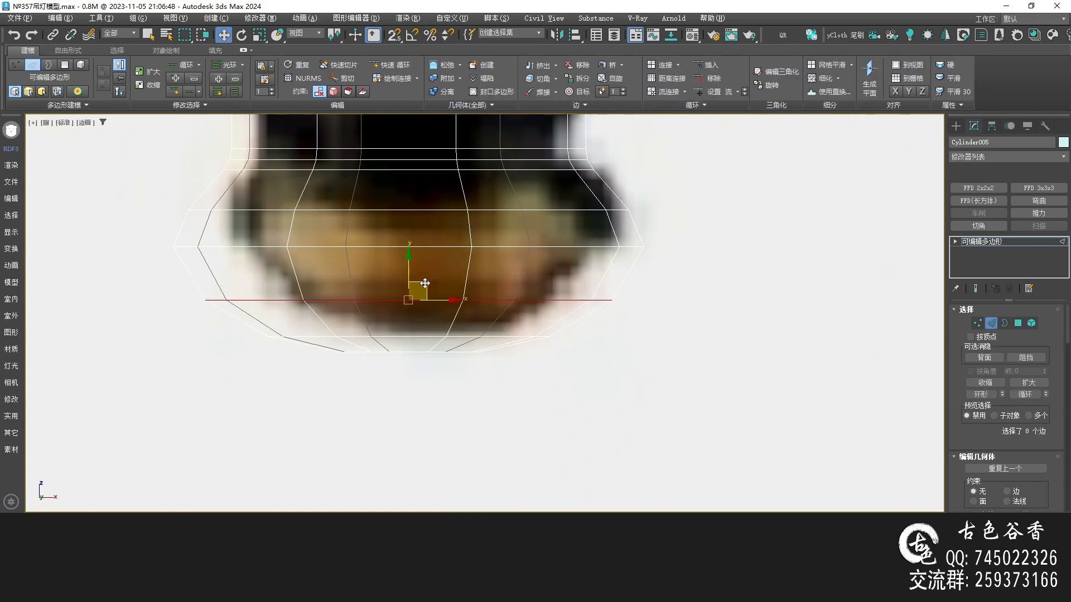
double_click(438, 210)
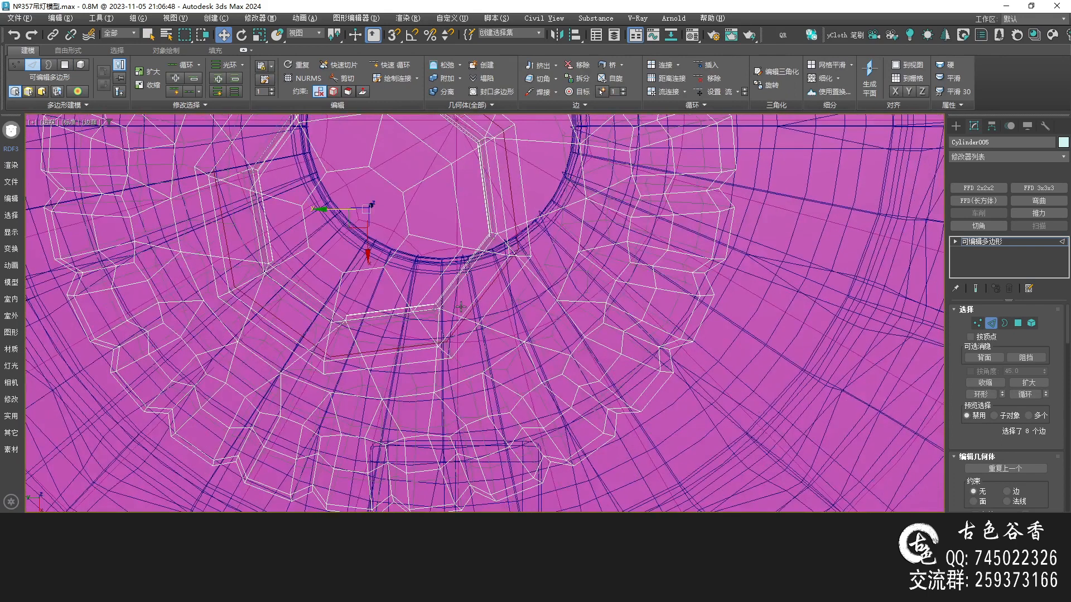
Connect opposite vertices across the finial's octagonal bottom face to divide it into smaller polygons.
key("F3")
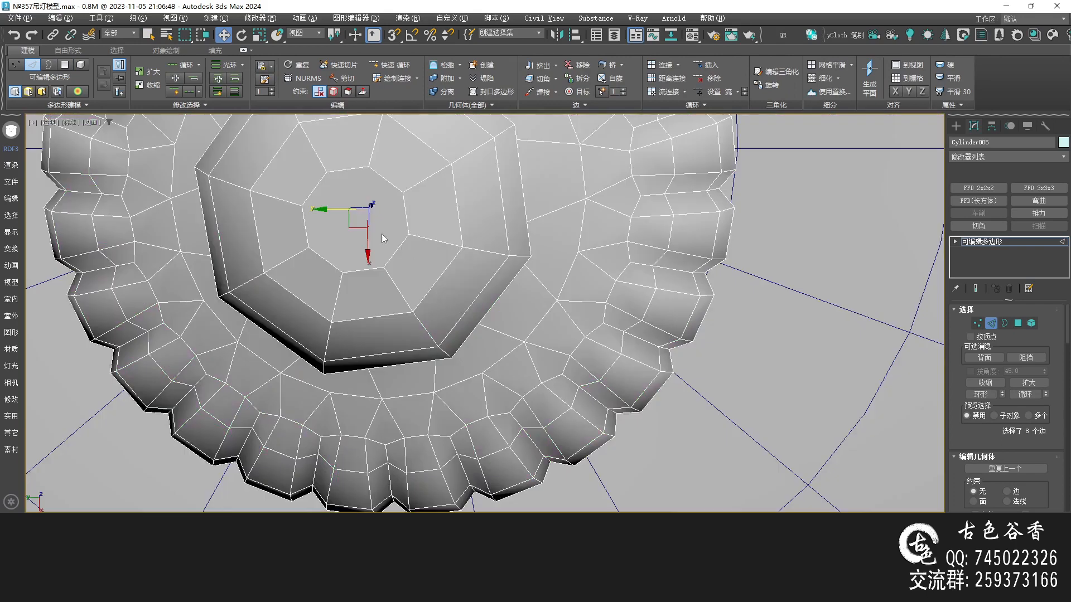
scroll(391, 257, "up", 3)
key("1")
key("shift+c")
scroll(357, 279, "down", 2)
left_click(349, 323)
left_click(376, 217)
left_click(308, 257)
left_click(469, 297)
right_click(562, 299)
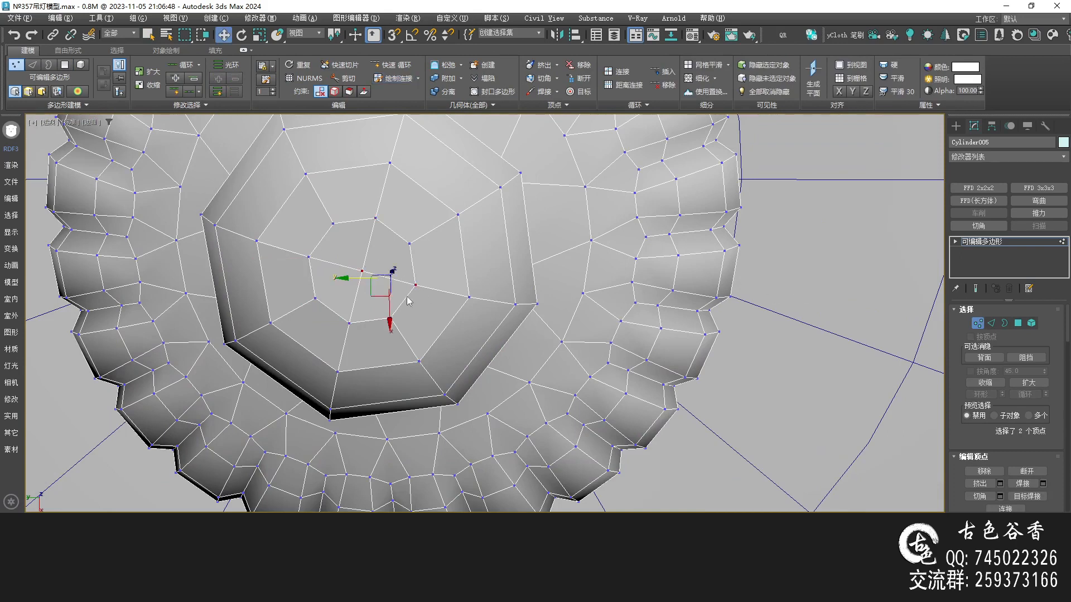
left_click(365, 273)
middle_click_drag(399, 237, 368, 247, "alt")
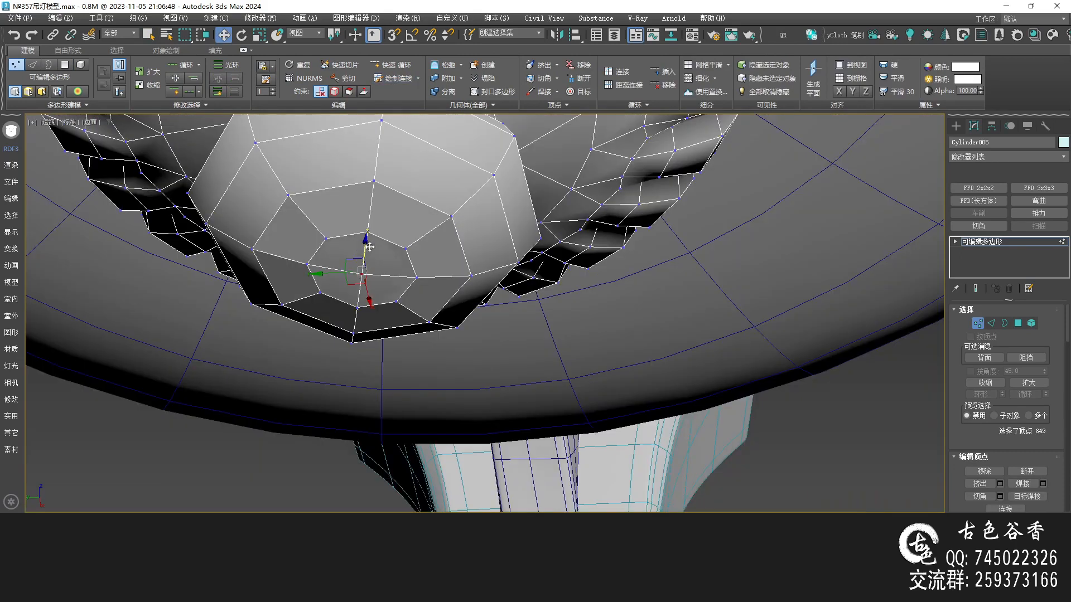
left_click(986, 243)
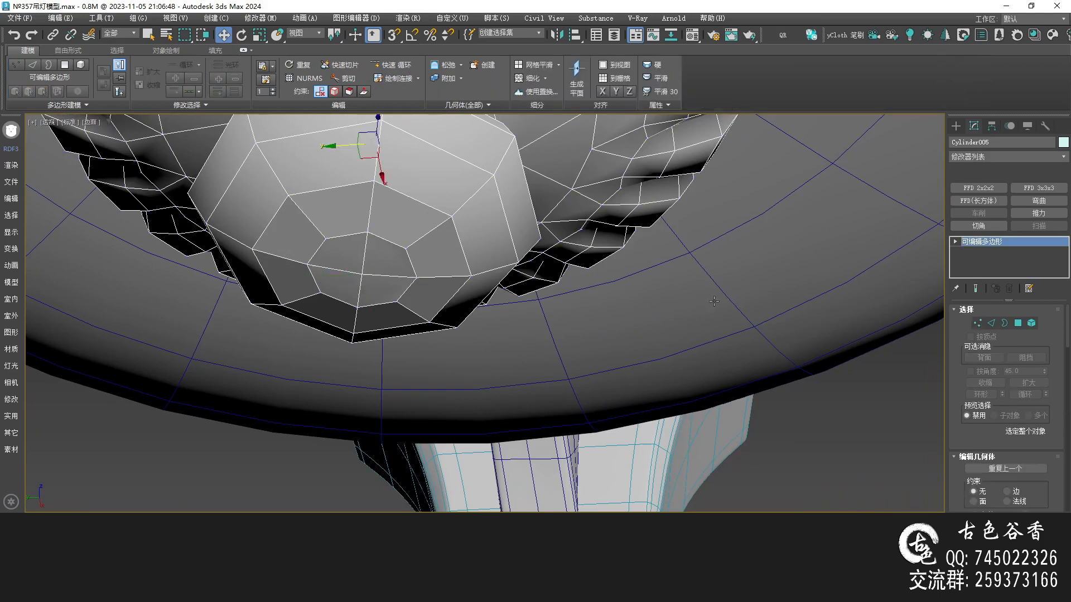
Preview the smoothed bowl and finial, examining the rounded underside with the edges hidden.
scroll(526, 300, "down", 8)
mouse_move(527, 299)
middle_mouse_down("alt")
mouse_move(490, 327)
mouse_move(499, 347)
middle_mouse_up("alt")
left_click(489, 324)
key("F4")
scroll(475, 290, "up", 5)
middle_click_drag(476, 290, 517, 359, "alt")
left_click(474, 270)
key("F4")
key("F4")
scroll(512, 320, "up", 2)
key("ctrl+q")
key("F4")
Extend the bowl's open top border upward in two stages in the front view, reaching the underside of the large disc.
scroll(517, 359, "down", 3)
key("alt+w")
middle_click(659, 242)
key("alt+w")
scroll(580, 390, "down", 5)
middle_click_drag(543, 260, 521, 389)
scroll(526, 290, "up", 3)
middle_click_drag(525, 290, 525, 347)
key("3")
left_click(537, 335)
key("w")
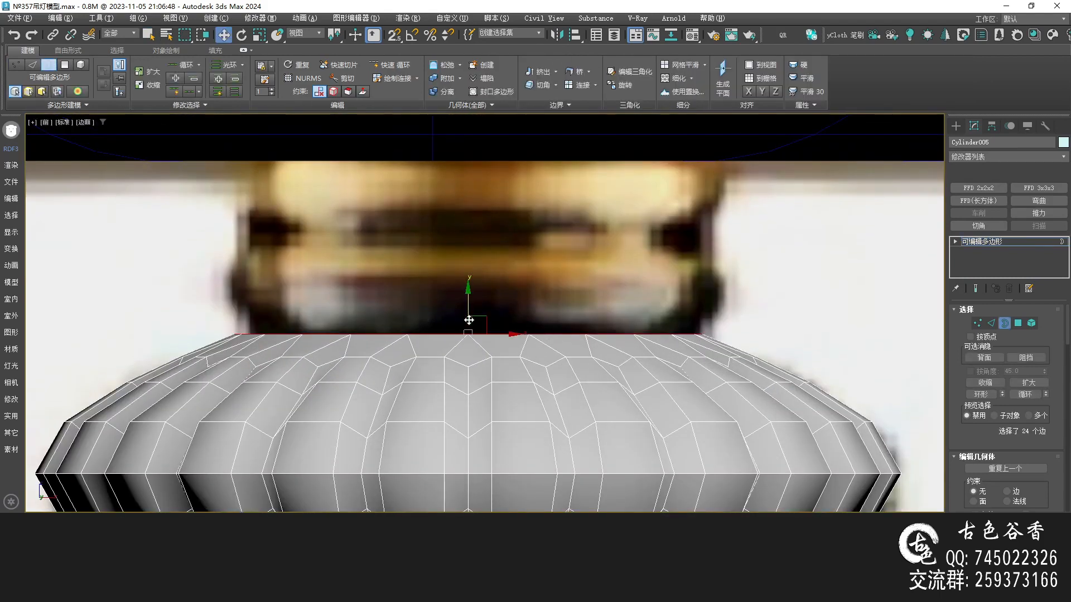
left_click_drag(468, 304, 481, 209, "shift")
middle_click_drag(481, 209, 476, 376)
scroll(475, 375, "down", 3)
left_click_drag(469, 351, 476, 317, "shift")
scroll(483, 389, "up", 5)
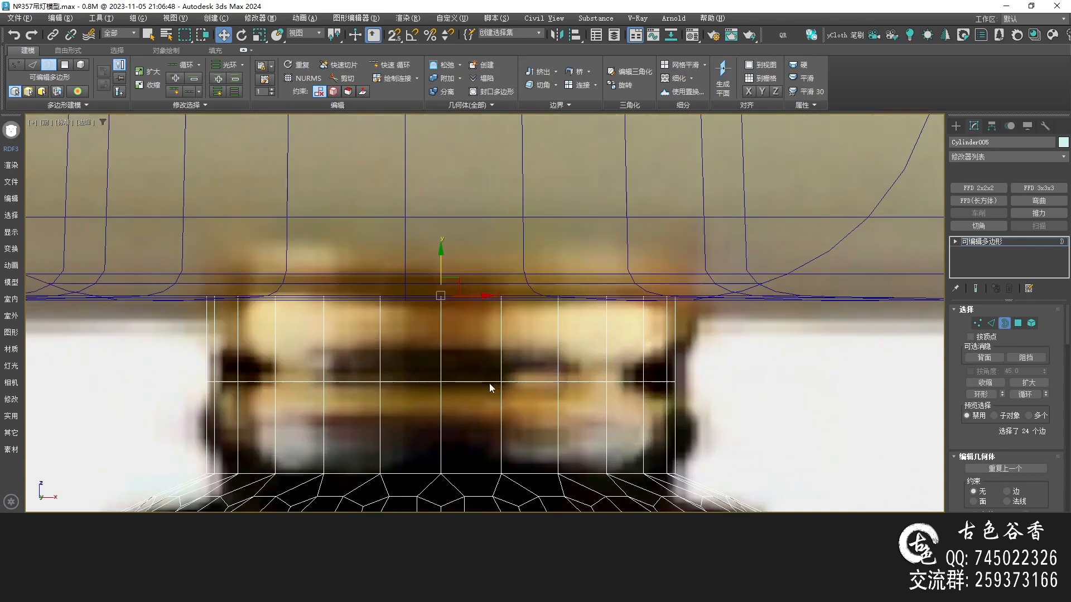
Move the collar's middle edge loop slightly up and extrude it inward as a groove with -1.36 mm height and 0.702 mm width.
key("2")
double_click(420, 381)
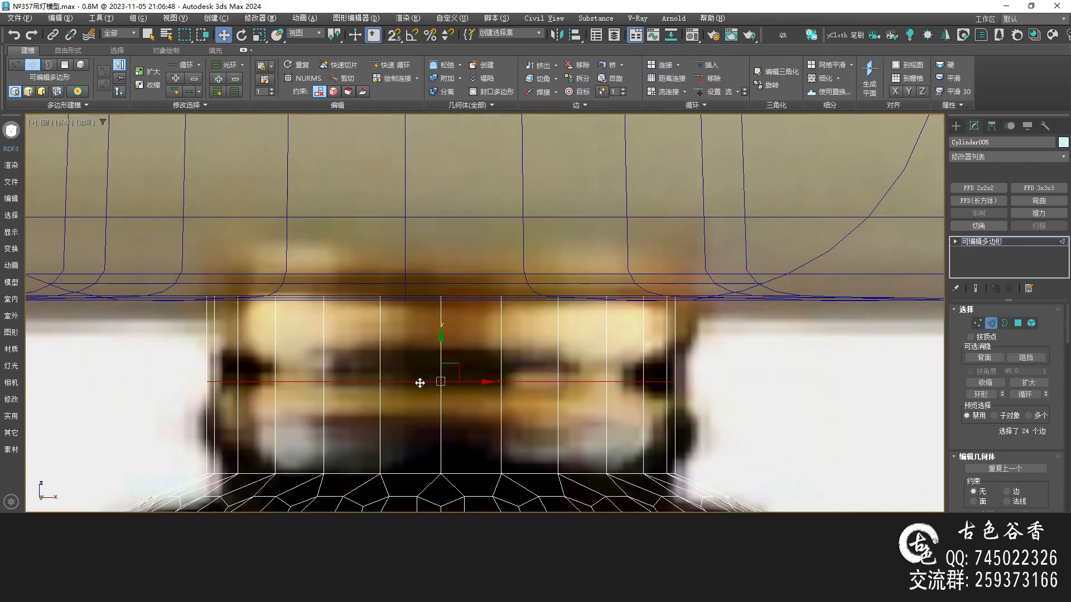
left_click_drag(441, 347, 442, 339)
key("shift+e")
right_click(494, 323)
left_click_drag(498, 323, 499, 394)
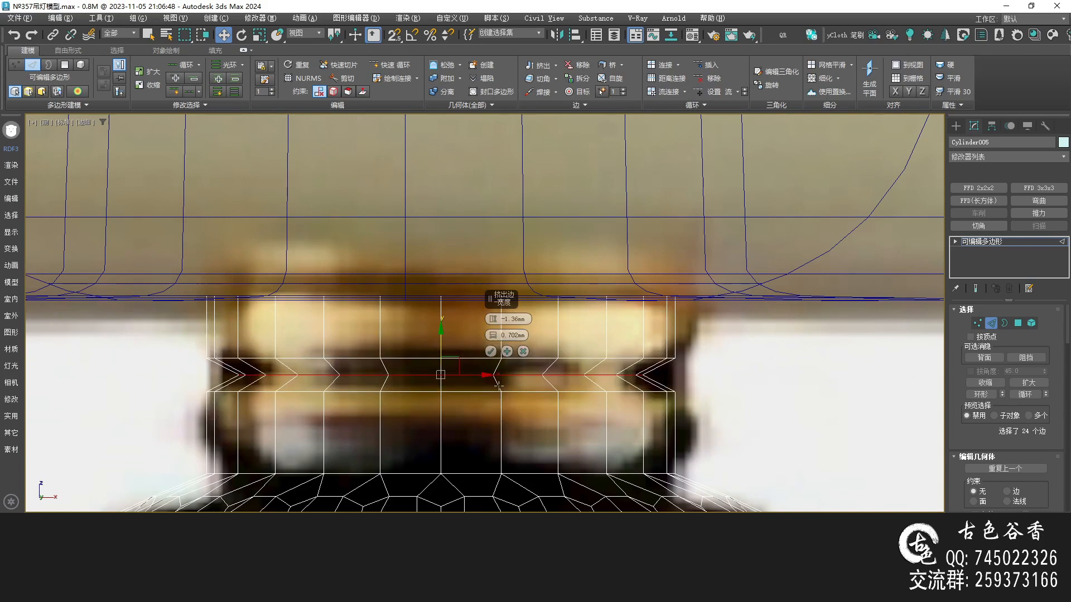
left_click(491, 351)
Add an edge loop around the band below the groove and scale it outward to match the reference bulge.
middle_click_drag(471, 368, 488, 358)
scroll(488, 359, "down", 2)
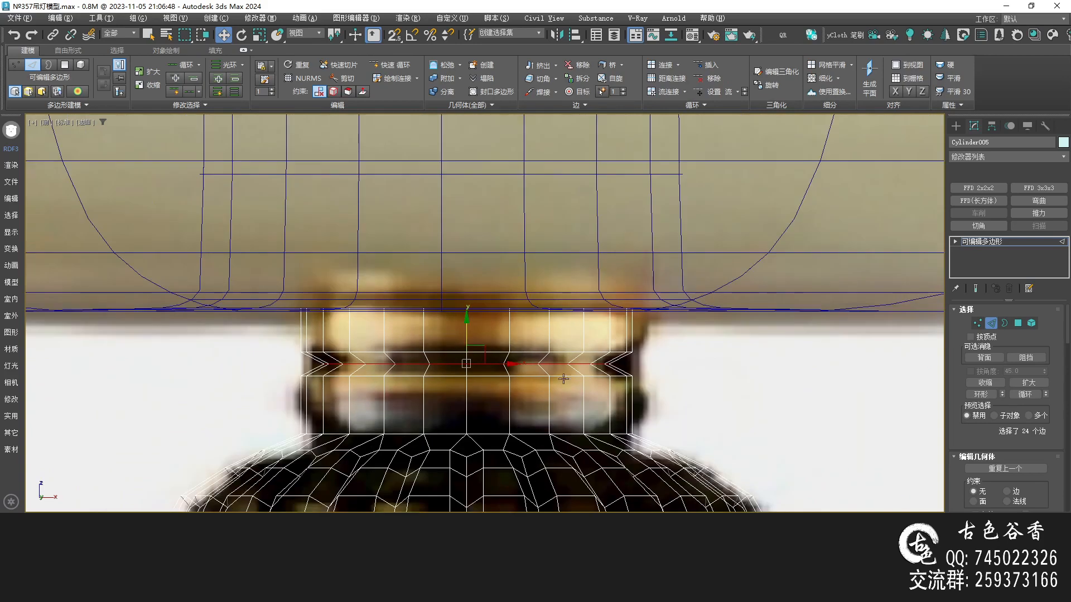
middle_click_drag(587, 402, 578, 385)
scroll(584, 389, "up", 2)
left_click_drag(768, 384, 94, 390)
key("ctrl+shift+e")
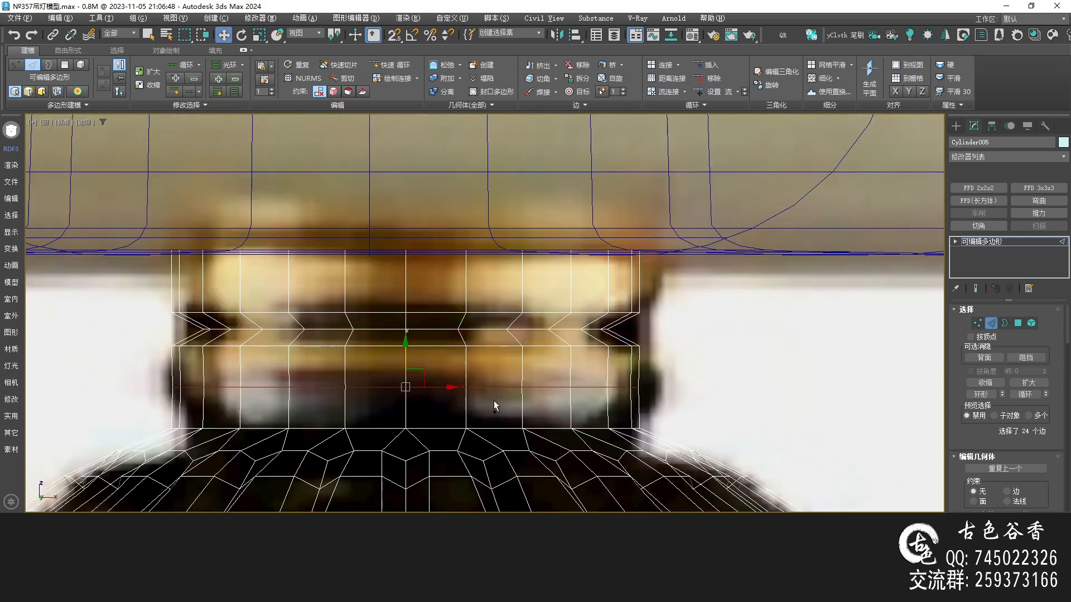
key("r")
left_click_drag(418, 380, 411, 373)
key("q")
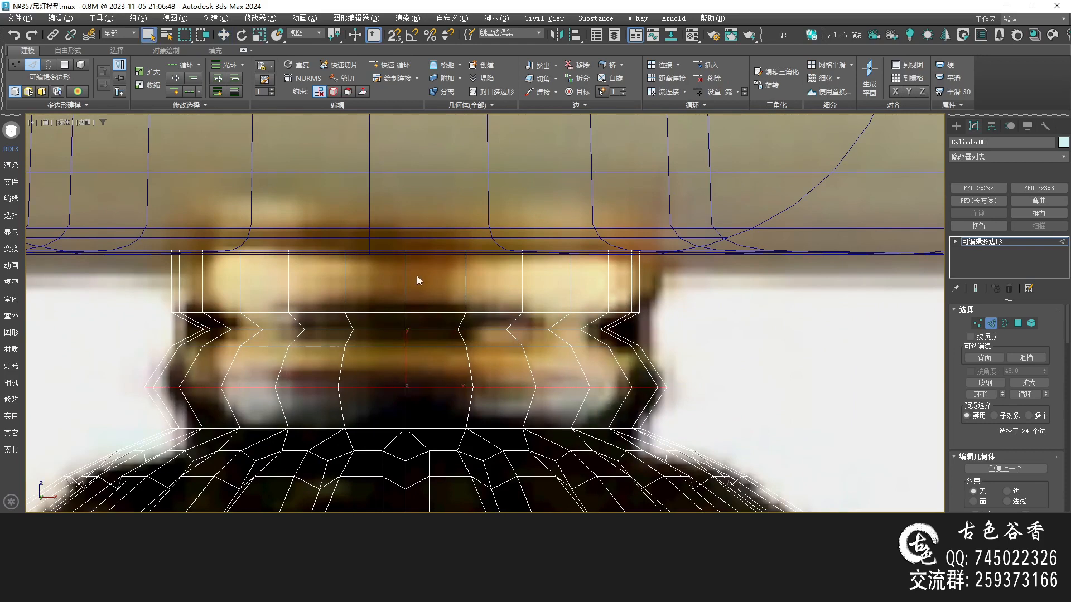
Add an edge loop around the band above the groove, scale it slightly outward and nudge it up.
left_click(408, 273)
key("alt+r")
key("ctrl+shift+e")
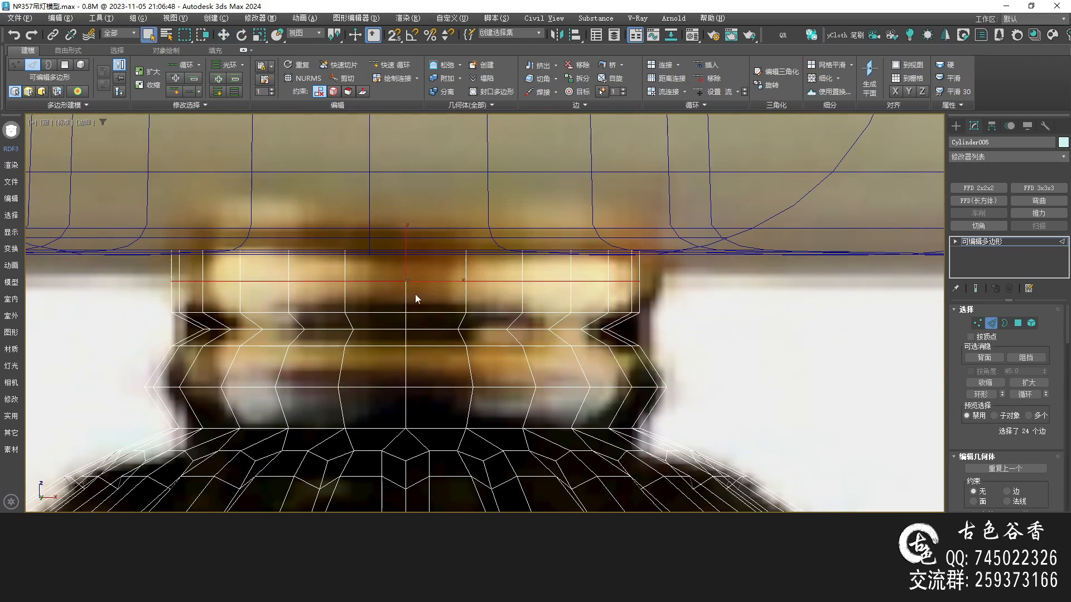
key("shift+f")
key("r")
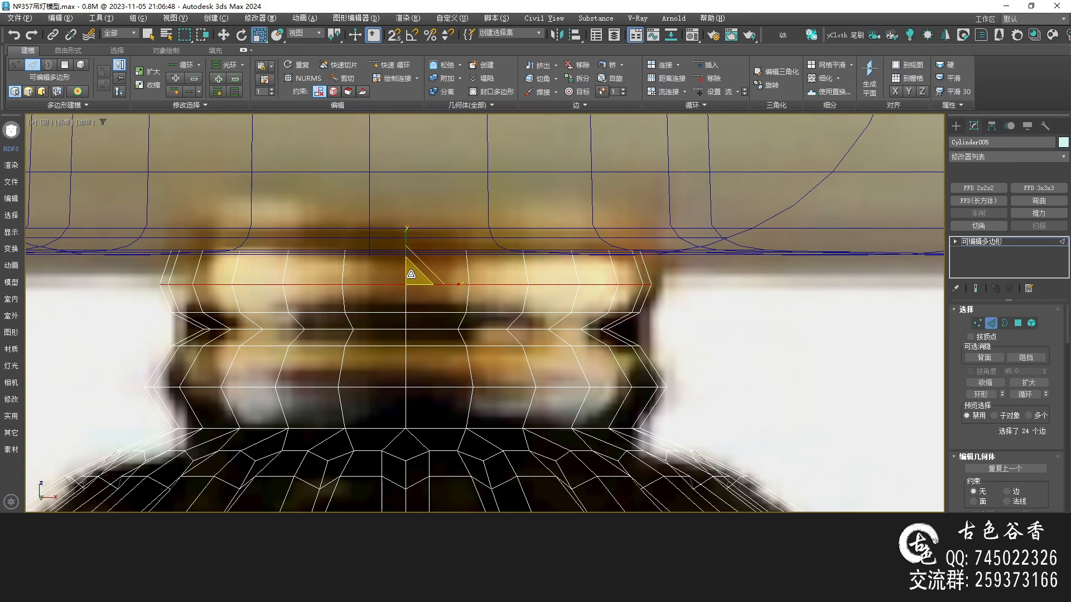
key("w")
left_click_drag(406, 251, 406, 247)
left_click(992, 244)
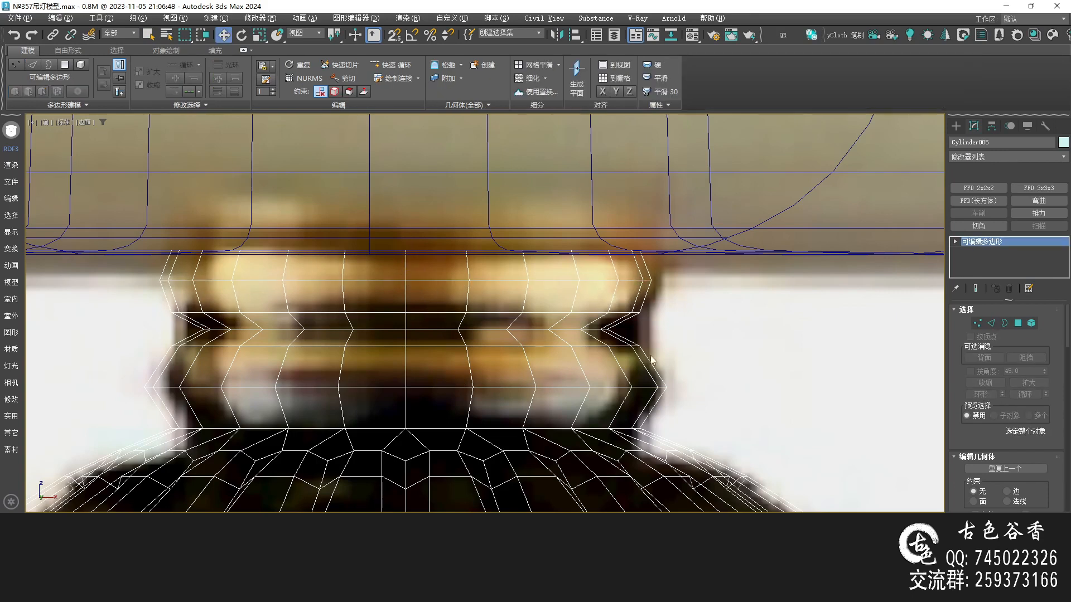
Preview the smoothed collar in the perspective view and examine its two rounded bands.
key("ctrl+BackSpace")
scroll(661, 377, "down", 2)
key("alt+w")
middle_click(653, 383)
key("alt+w")
scroll(653, 424, "up", 1)
middle_click_drag(649, 446, 647, 376)
key("F3")
mouse_move(414, 341)
middle_mouse_down("alt")
mouse_move(418, 426)
mouse_move(459, 298)
mouse_move(480, 313)
mouse_move(421, 338)
middle_mouse_up("alt")
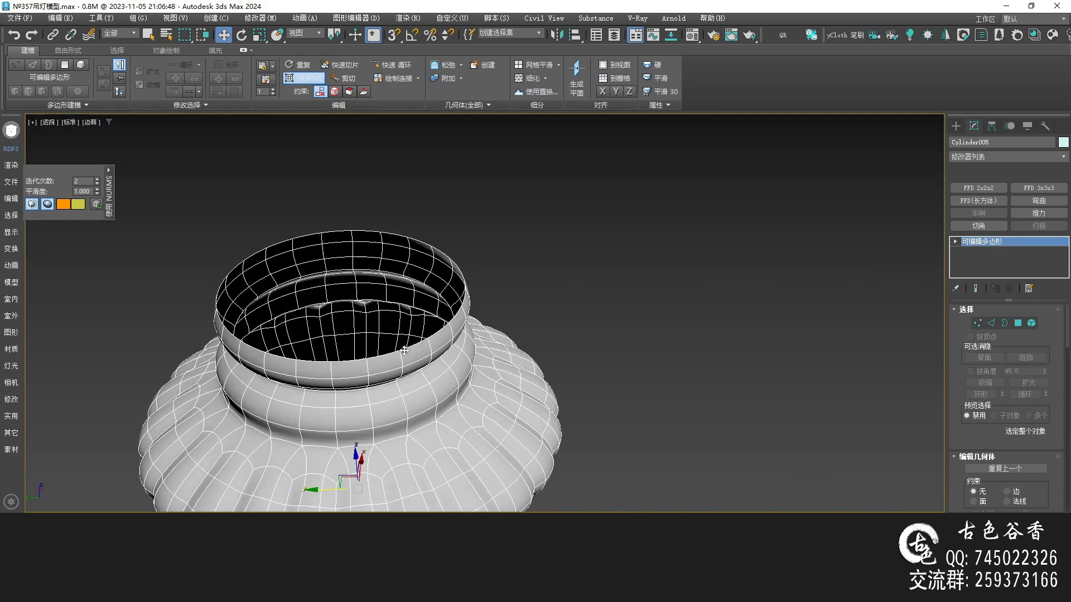
key("ctrl+BackSpace")
Select the collar's open top border and cap it with a polygon.
scroll(405, 350, "up", 2)
key("3")
left_click(424, 342)
scroll(414, 338, "down", 5)
middle_click_drag(413, 339, 408, 303, "alt")
scroll(424, 316, "up", 3)
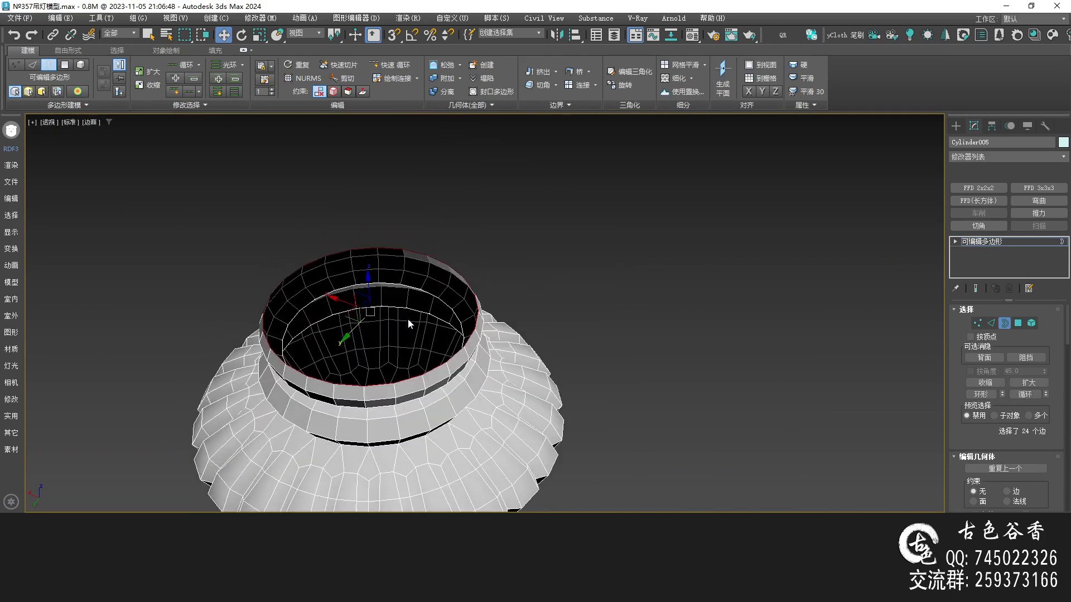
key("q")
key("alt+p")
Inset the top cap polygon twice by 2.006 mm to form two concentric rings.
scroll(408, 319, "up", 3)
key("4")
left_click(378, 317)
key("i")
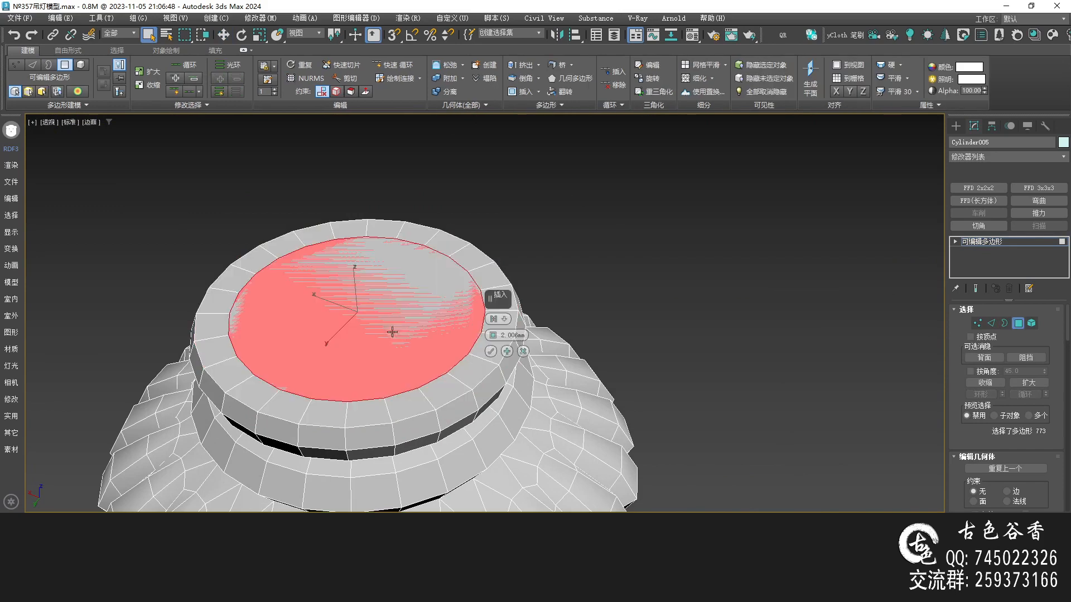
left_click(507, 352)
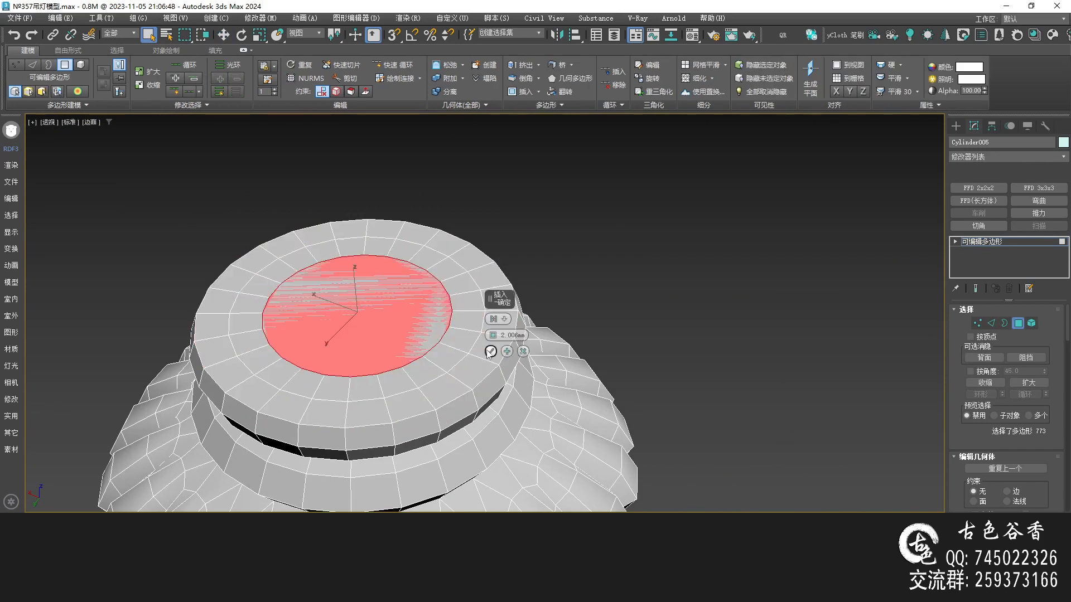
left_click(490, 352)
Collapse pairs of neighbouring edges around the cap's innermost ring to reduce its central polygon to an octagon.
scroll(396, 246, "up", 6)
key("2")
left_click(362, 228)
left_click(396, 238, "ctrl")
key("ctrl+alt+c")
left_click(453, 269)
left_click(473, 294, "ctrl")
key("ctrl+alt+c")
key("ctrl+alt+c")
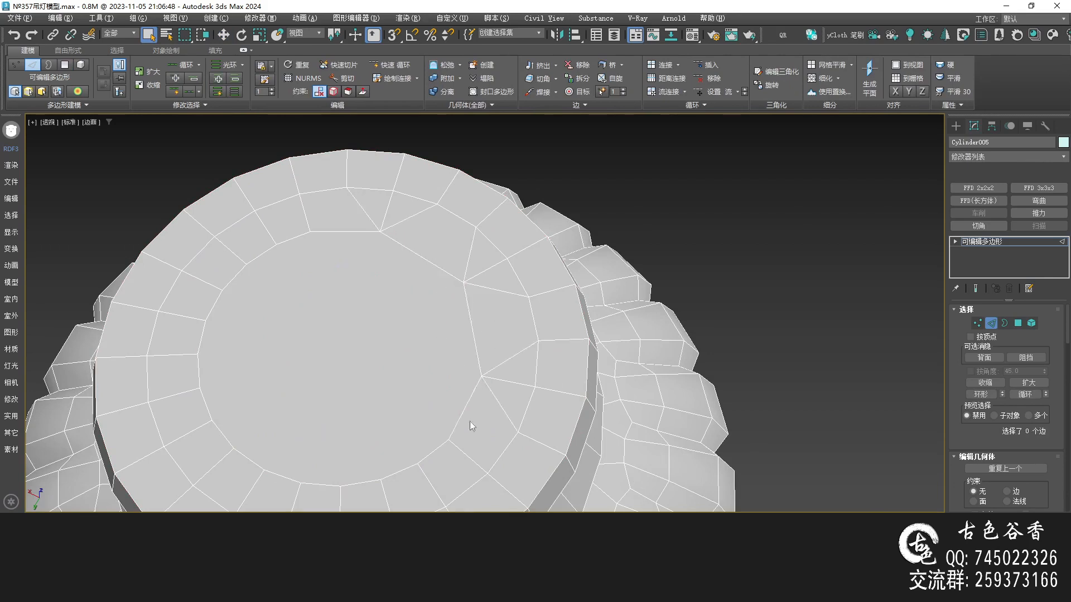
middle_click_drag(478, 390, 464, 346, "alt")
left_click(430, 380, "ctrl")
key("ctrl+alt+c")
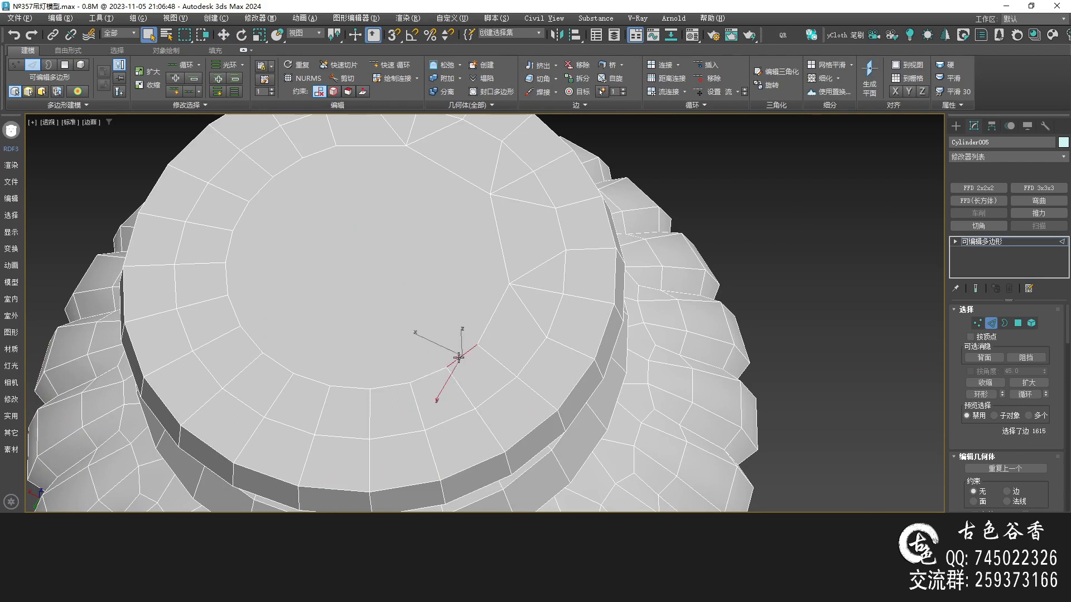
key("ctrl+alt+c")
key("ctrl+alt+c")
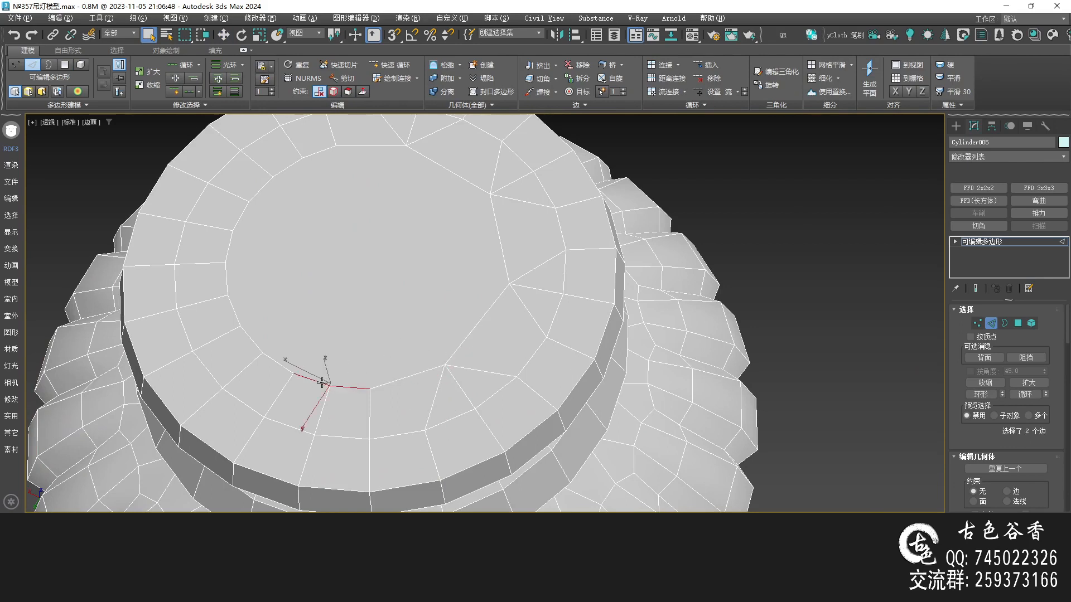
key("ctrl+alt+c")
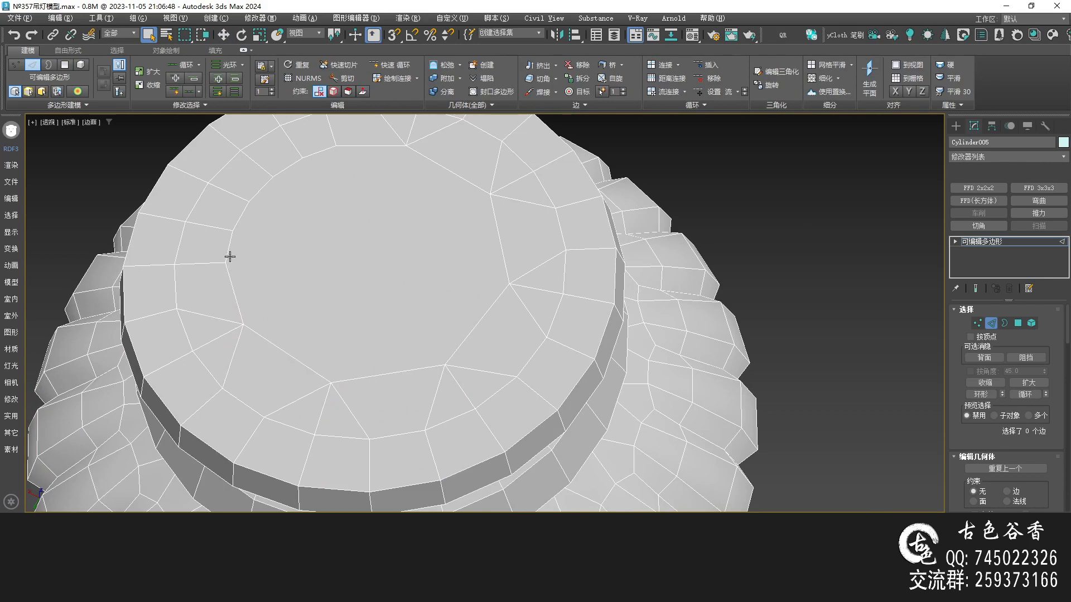
key("ctrl+alt+c")
key("ctrl+alt+c")
middle_click_drag(294, 169, 482, 292, "alt")
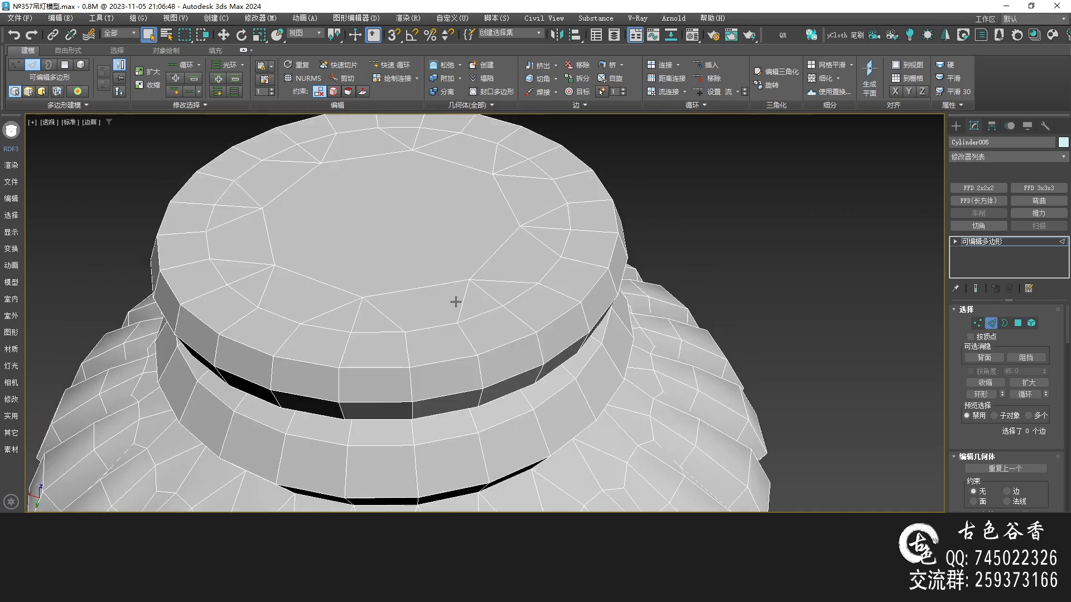
Select all similar middle spokes around the cap's octagon, remove them, and select the octagonal polygon.
key("2")
key("2")
left_click(486, 294)
left_click(218, 106)
left_click(165, 135)
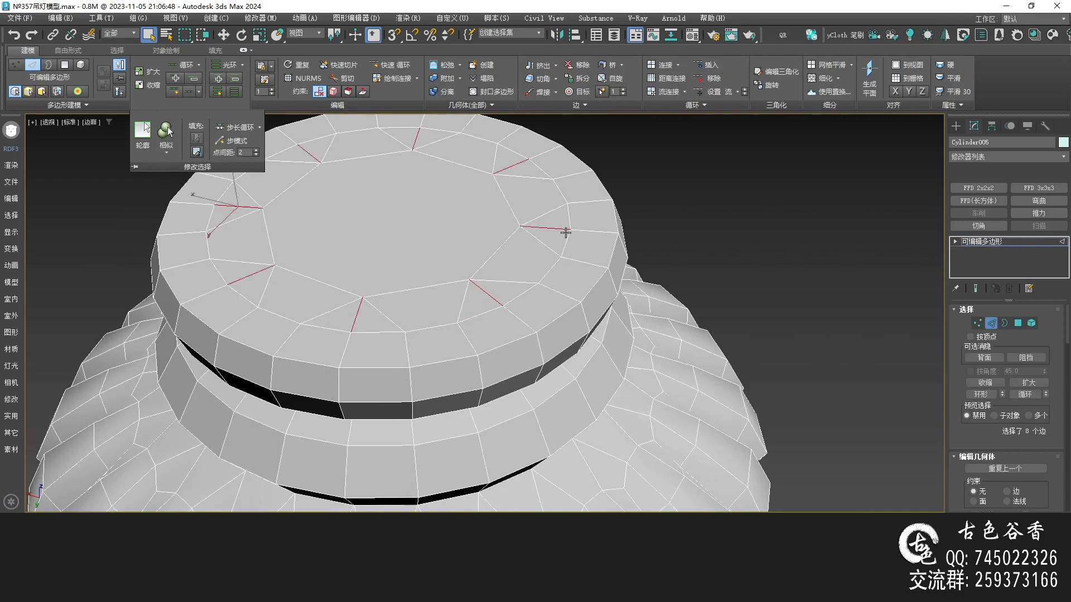
middle_click_drag(563, 231, 541, 275)
key("BackSpace")
key("4")
left_click(386, 280)
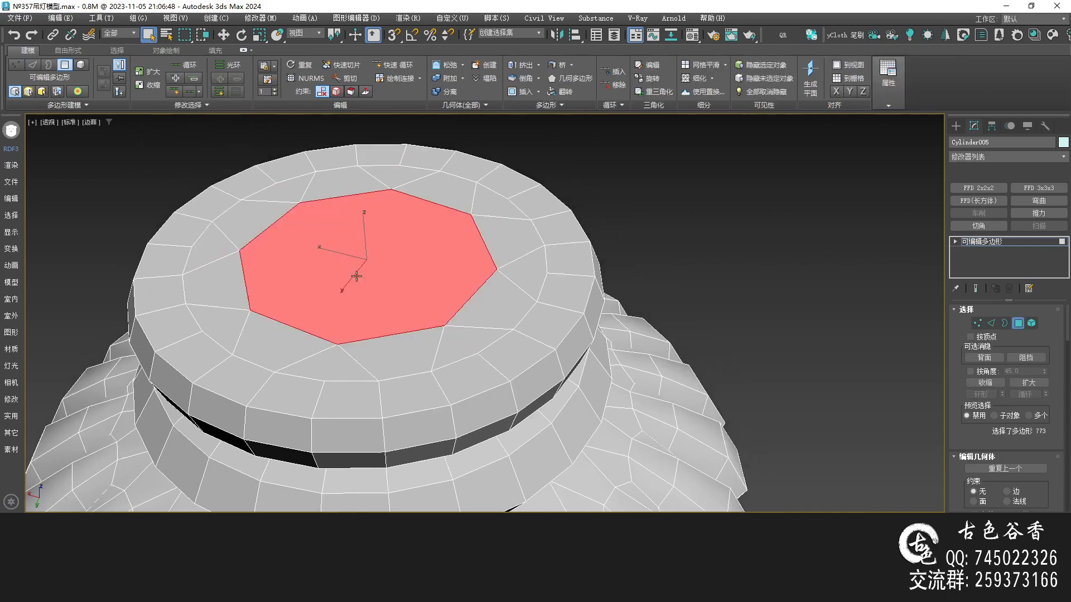
Check the capped model against the reference in the front view and examine its top in the perspective view.
key("alt+w")
middle_click(569, 243)
key("alt+w")
scroll(514, 260, "down", 2)
scroll(513, 263, "down", 5)
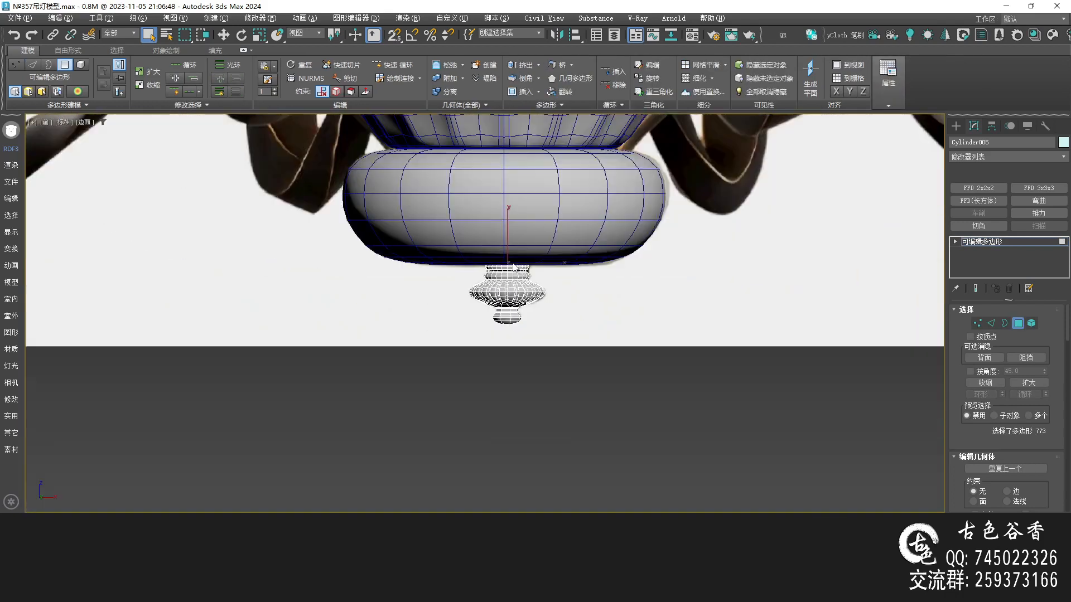
key("z")
key("alt+w")
middle_click(621, 366)
key("alt+w")
scroll(569, 366, "down", 6)
mouse_move(536, 380)
middle_mouse_down("alt")
mouse_move(538, 319)
mouse_move(597, 351)
mouse_move(544, 328)
mouse_move(542, 397)
middle_mouse_up("alt")
scroll(539, 318, "down", 6)
scroll(542, 320, "up", 6)
scroll(573, 334, "up", 6)
scroll(535, 379, "up", 5)
middle_click_drag(522, 319, 529, 311, "alt")
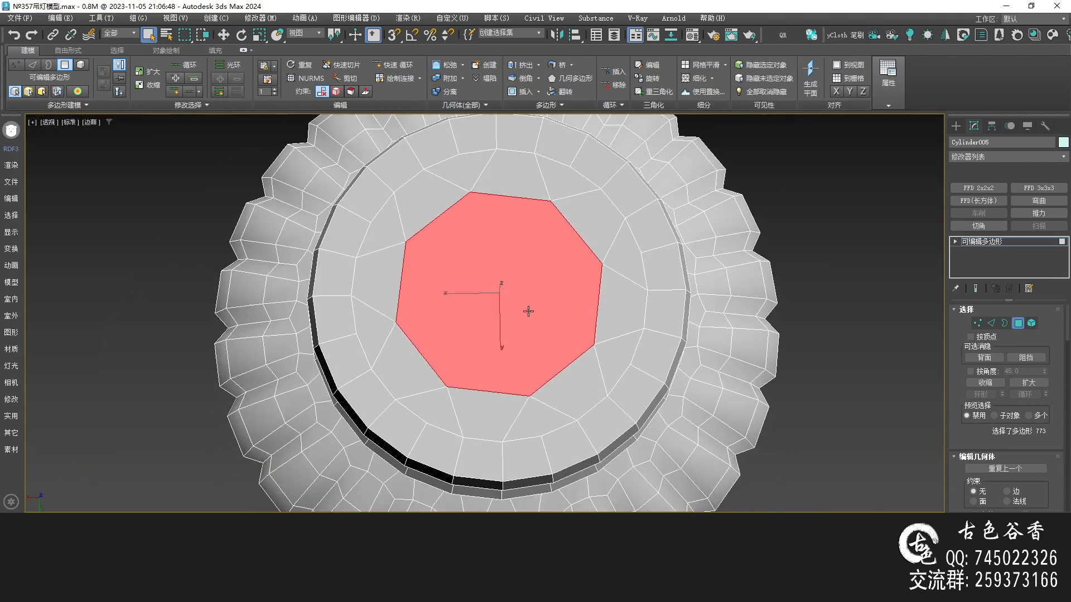
Inset the cap's octagonal polygon to make a smaller octagon at its centre.
key("i")
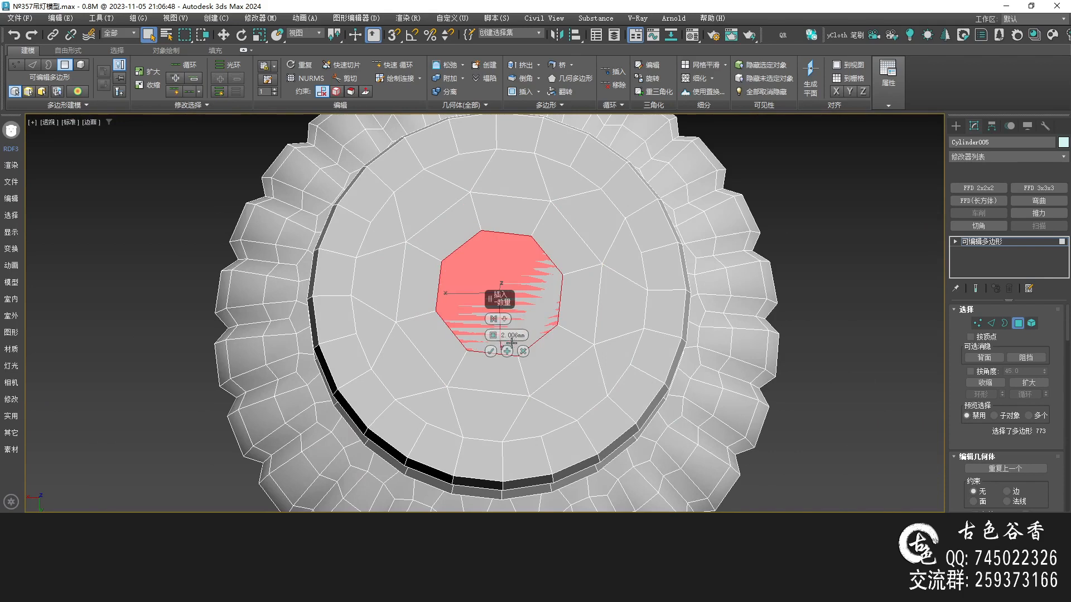
left_click_drag(494, 337, 492, 319)
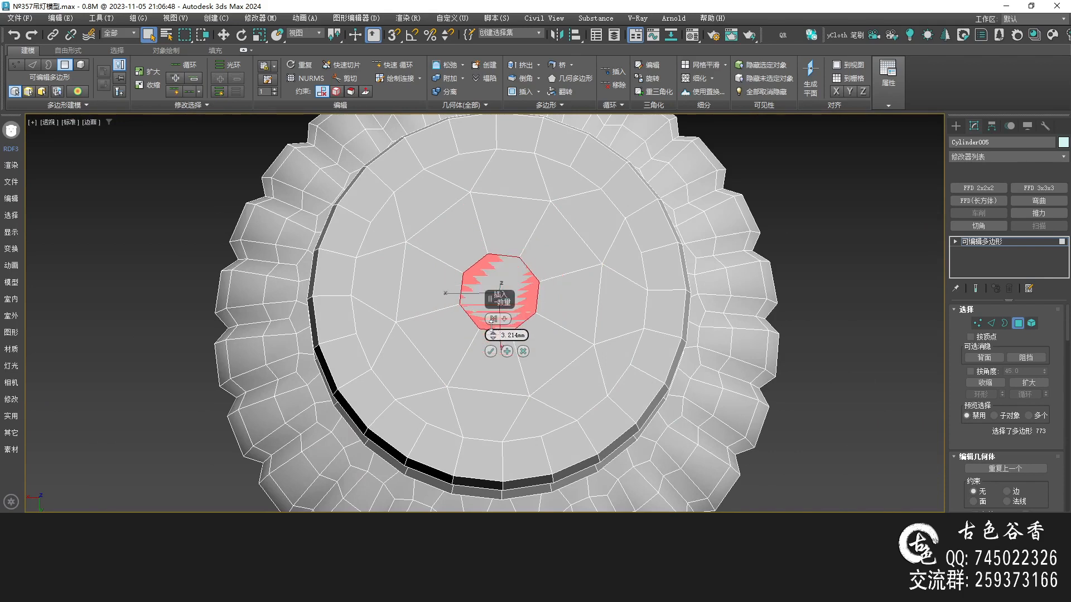
left_click(490, 351)
key("1")
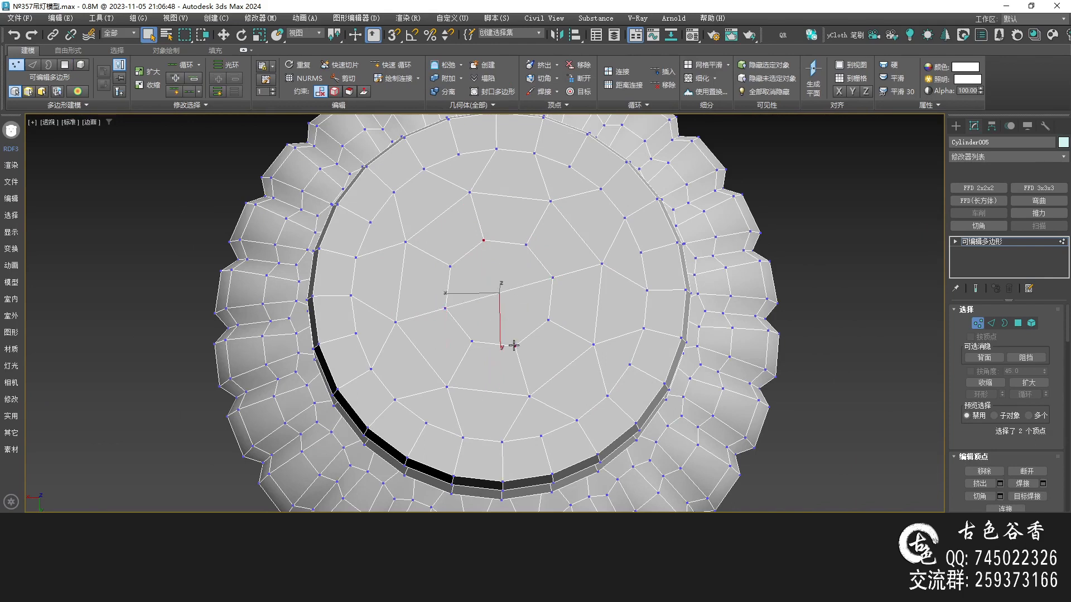
middle_click_drag(513, 350, 926, 276, "alt")
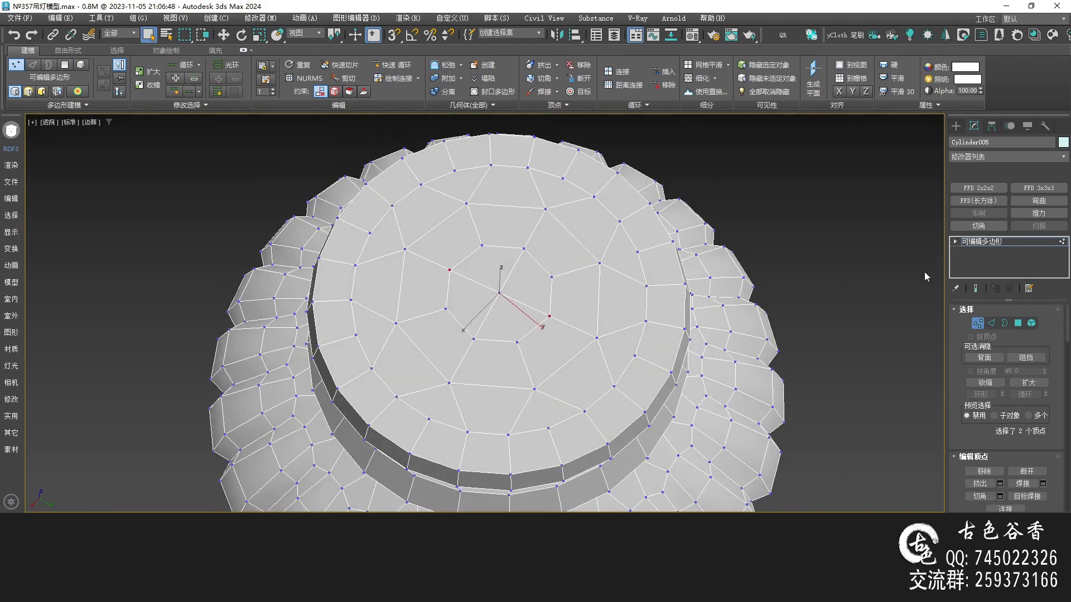
left_click(985, 246)
Turn on NURMS smoothing for the whole ornament and inspect it deselected with the edges hidden.
key("ctrl+q")
middle_click_drag(550, 325, 593, 261, "alt")
scroll(593, 261, "down", 4)
middle_click_drag(690, 286, 759, 292, "alt")
left_click(761, 293)
key("F4")
middle_click_drag(622, 251, 603, 287, "alt")
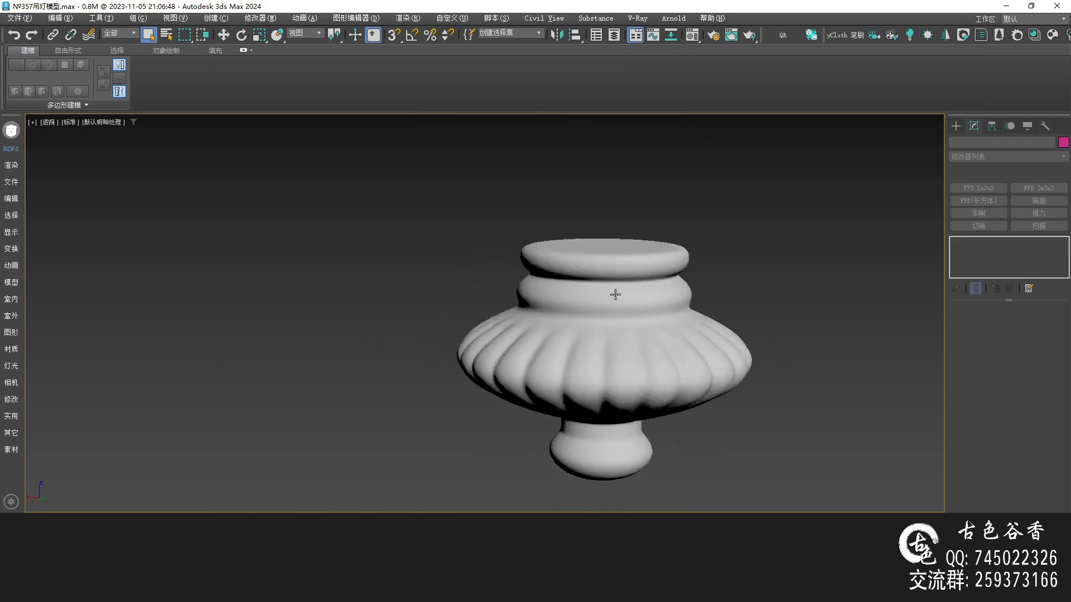
scroll(602, 312, "up", 3)
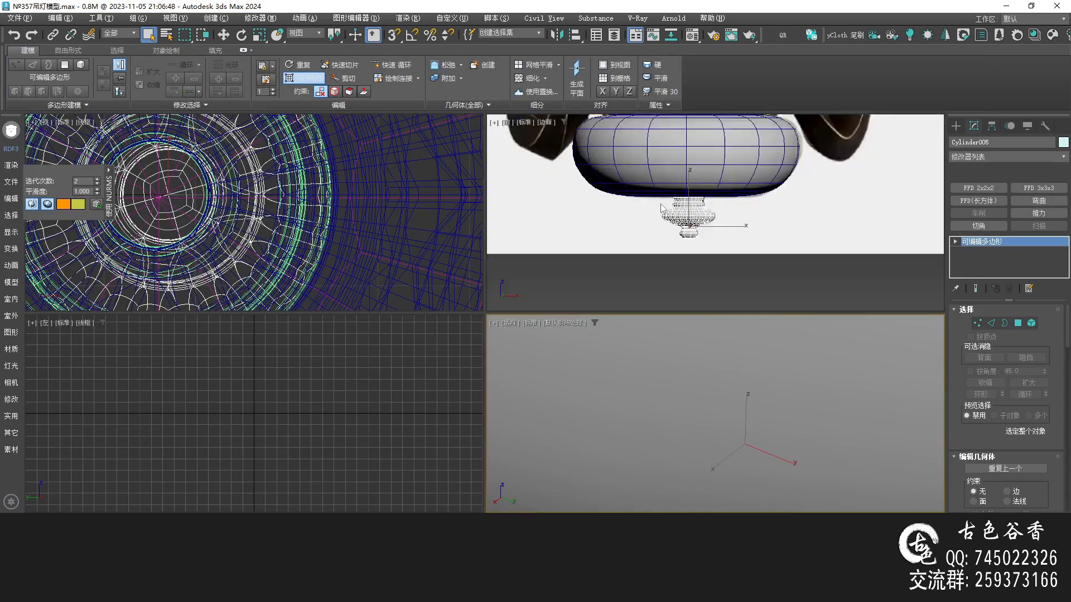
Check the ornament's size and position beneath the rounded body in the front view.
scroll(692, 191, "down", 3)
scroll(692, 191, "up", 4)
middle_click(735, 375)
key("alt+w")
key("alt+w")
left_click(681, 254)
middle_click(204, 226)
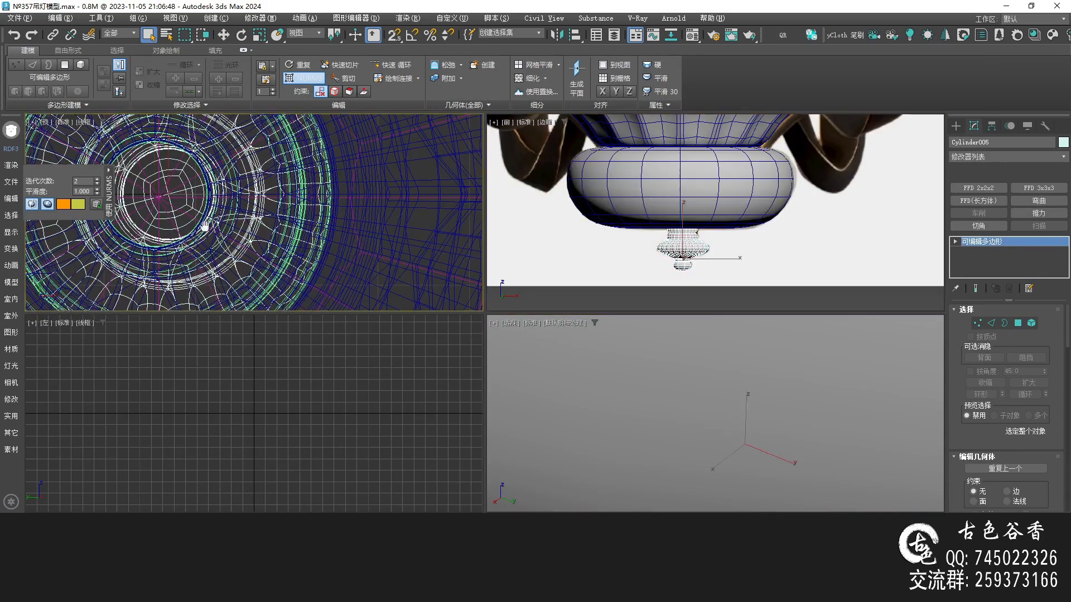
Turn off the ornament's NURMS smoothing and move it onto the centre of the concentric rings in the top view.
scroll(205, 226, "down", 5)
key("alt+w")
scroll(430, 313, "up", 6)
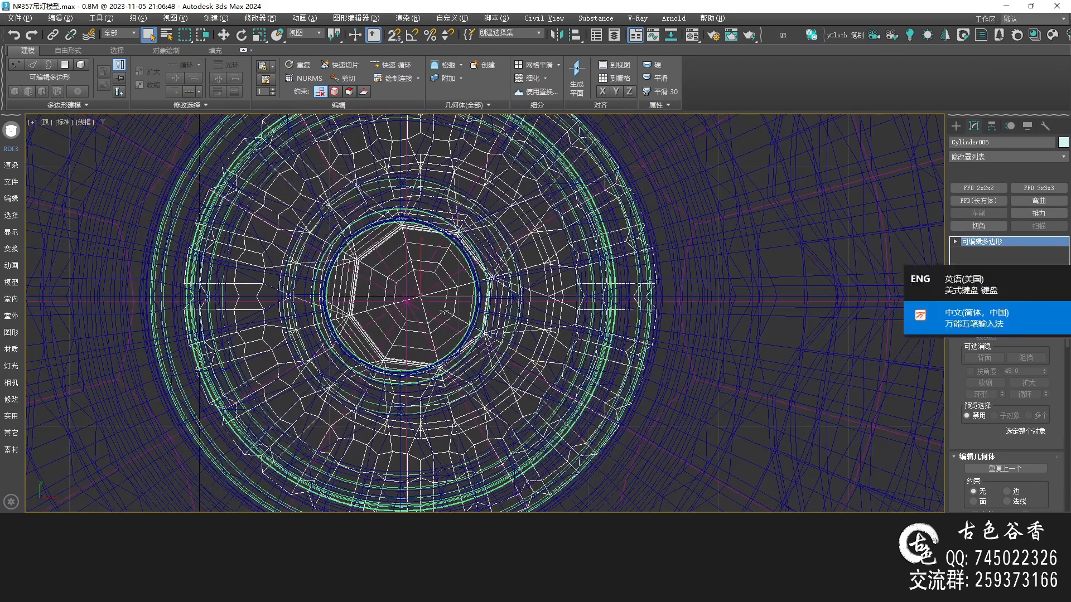
key("w")
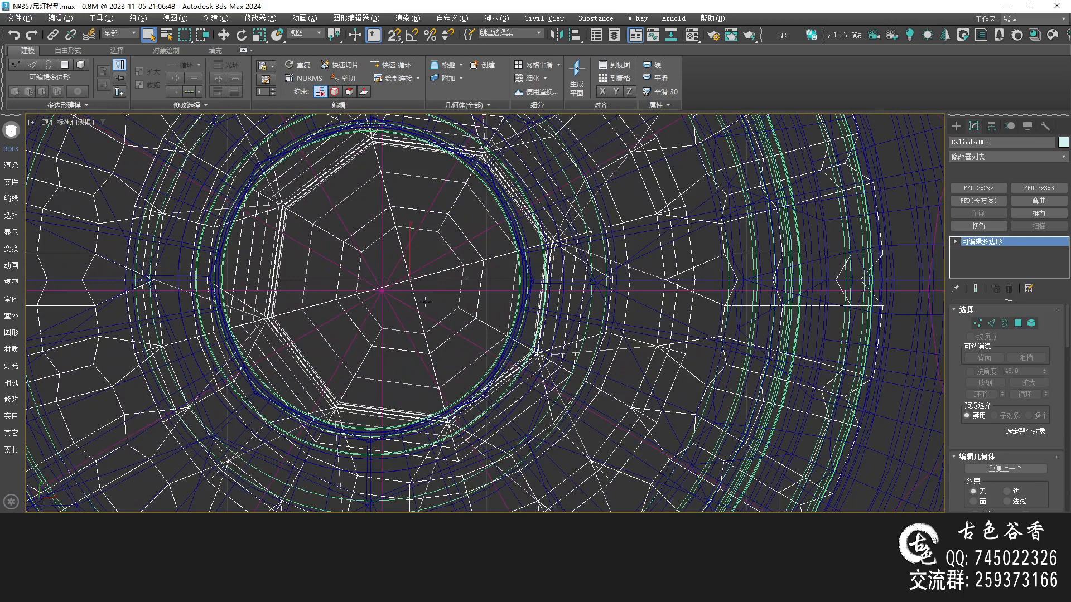
middle_click_drag(427, 300, 444, 281)
left_click_drag(441, 243, 398, 270)
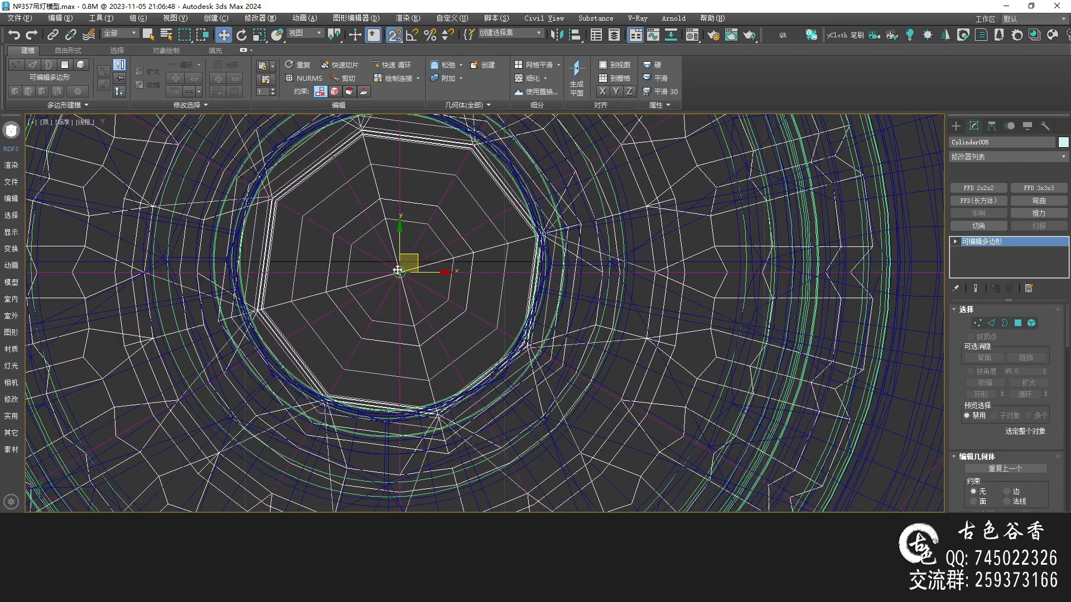
middle_click_drag(507, 287, 450, 305)
scroll(451, 304, "down", 2)
scroll(450, 305, "down", 2)
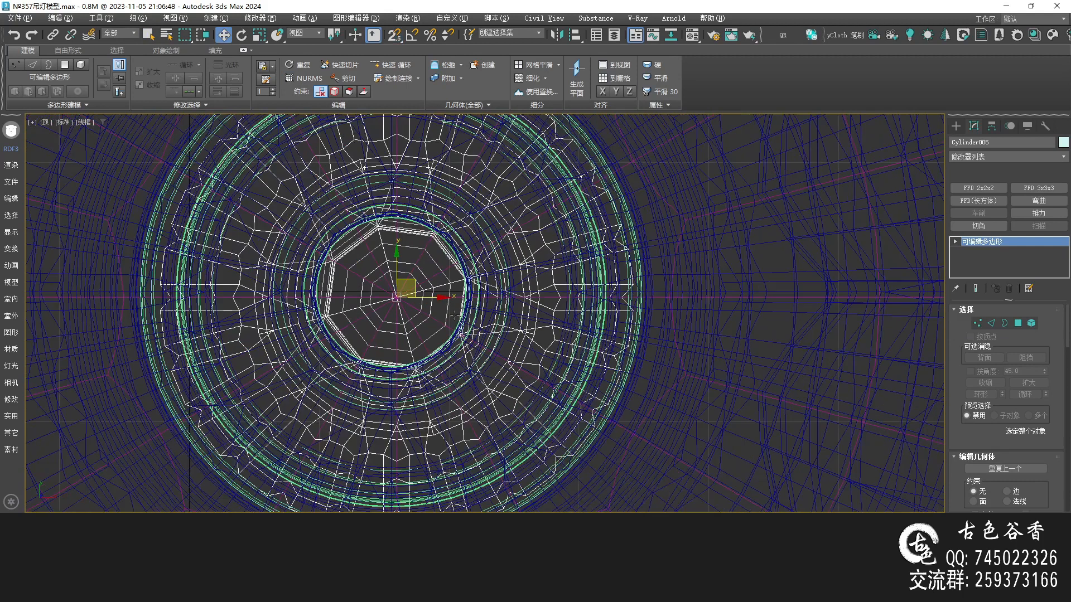
scroll(471, 327, "down", 2)
scroll(430, 299, "down", 2)
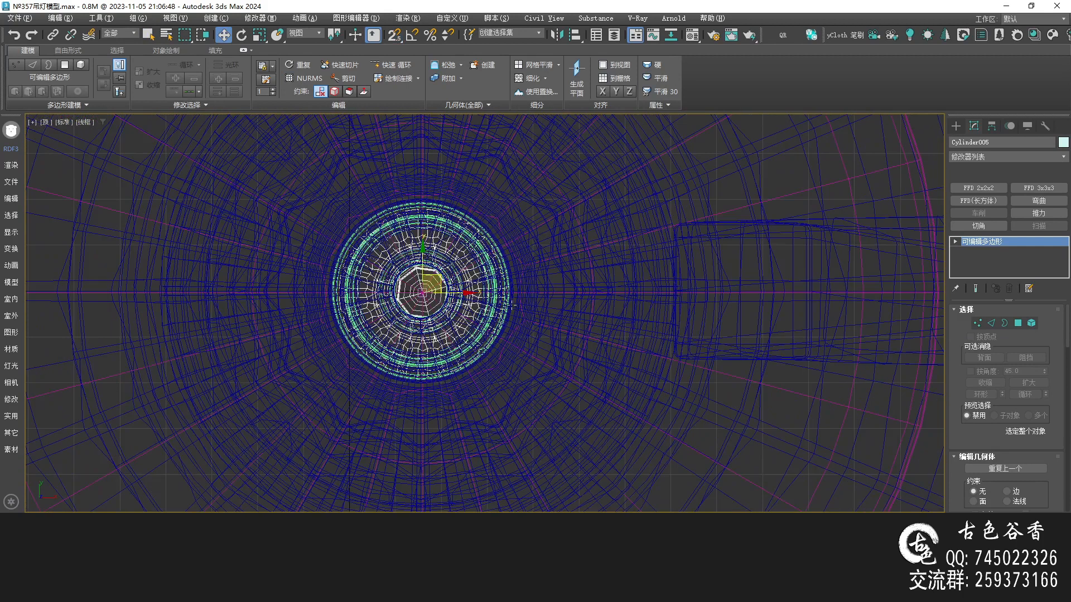
Select the rounded body above the ornament, enter edge editing and isolate it.
key("p")
scroll(590, 290, "down", 6)
key("F4")
left_click(590, 259)
scroll(567, 321, "up", 5)
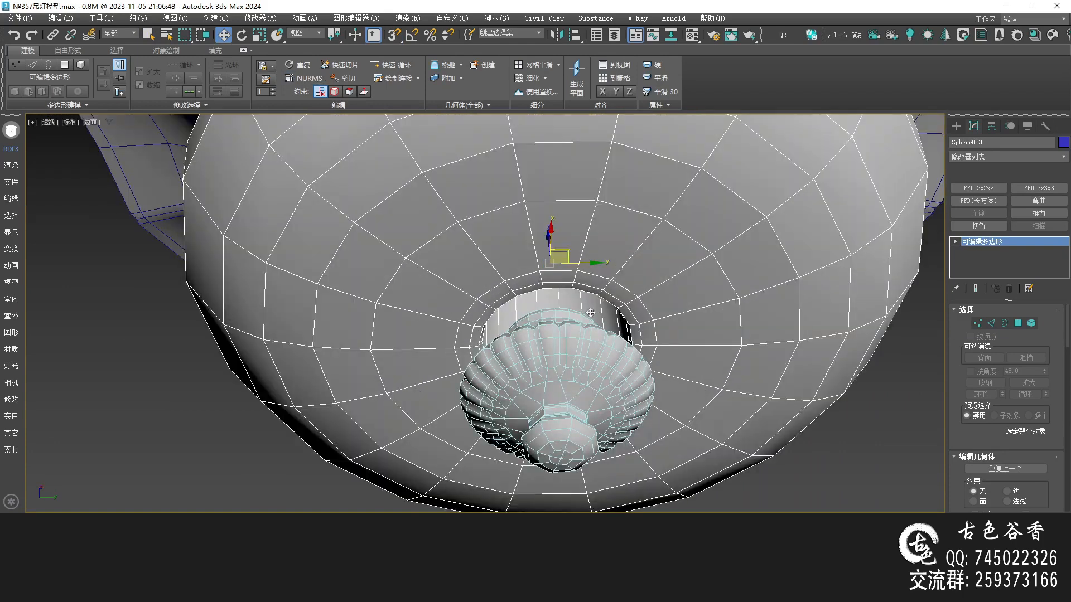
key("2")
key("q")
left_click(602, 299)
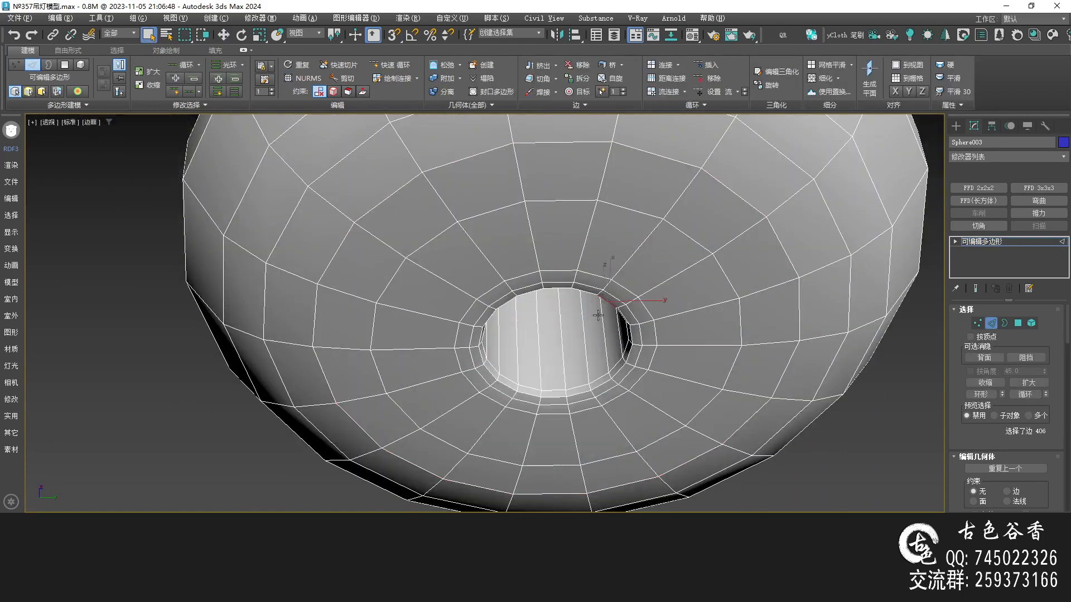
key("alt+q")
Select the vertex rings around the body's central hole in the top view and try to scale them.
key("t")
middle_click_drag(453, 281, 445, 319)
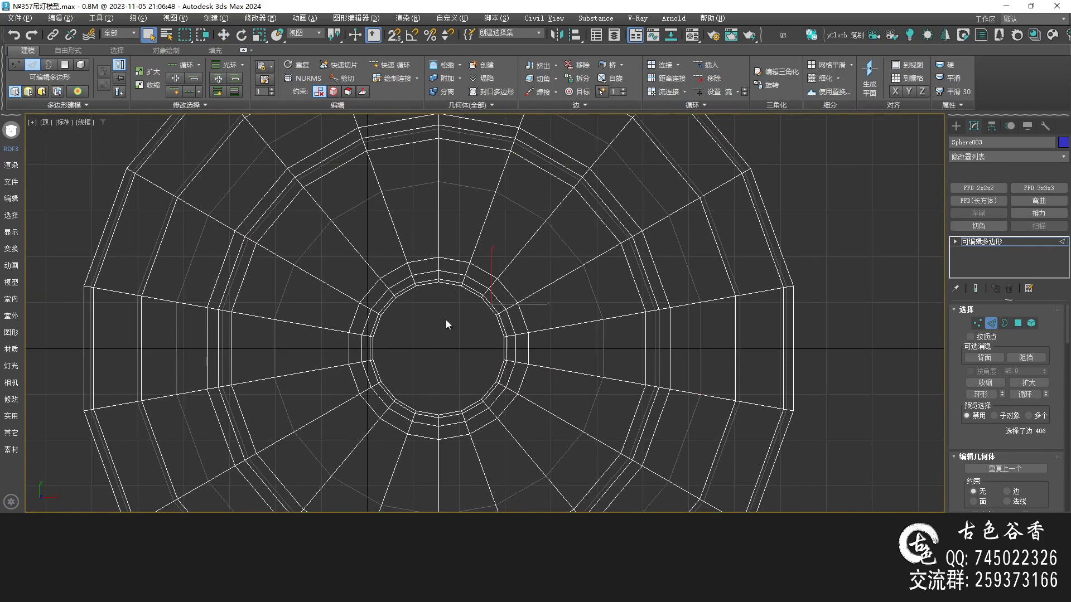
key("1")
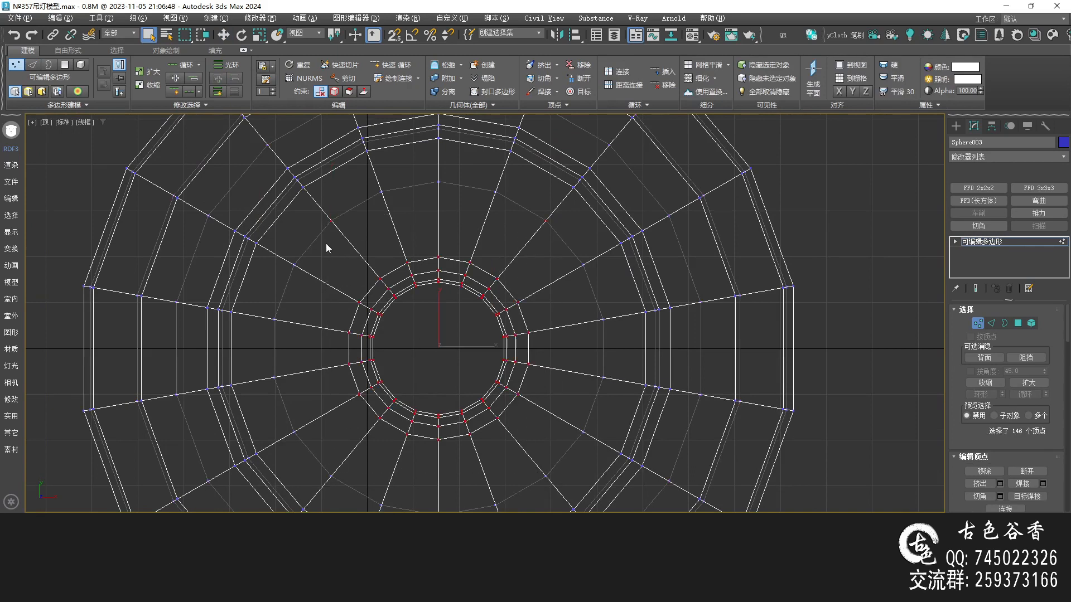
scroll(480, 356, "up", 2)
scroll(481, 356, "down", 2)
key("r")
key("alt+q")
scroll(445, 337, "up", 3)
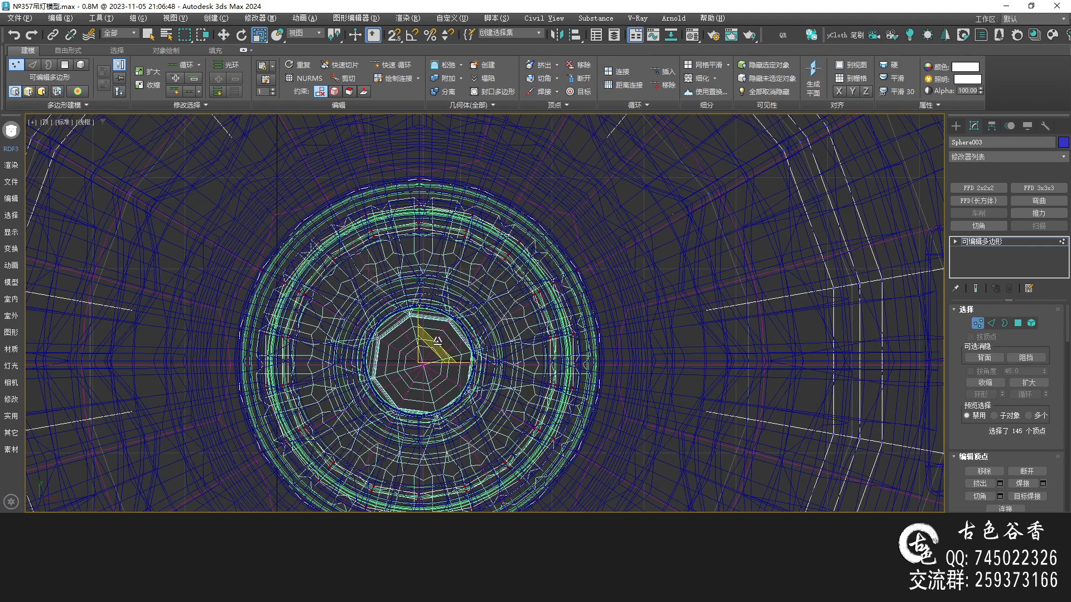
left_click_drag(434, 355, 395, 432)
Remove the stray vertices from the selection so that only the rings around the body's bottom hole stay selected.
scroll(529, 412, "down", 5)
key("p")
mouse_move(529, 412)
middle_mouse_down("alt")
mouse_move(559, 365)
mouse_move(505, 367)
middle_mouse_up("alt")
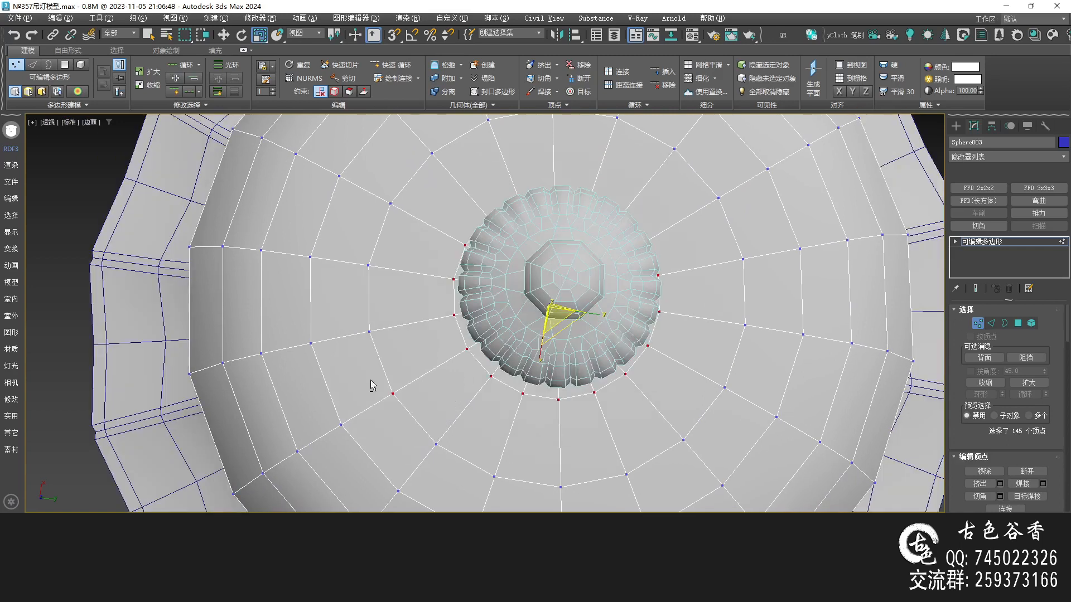
middle_click_drag(426, 425, 557, 446, "alt")
scroll(640, 473, "down", 6)
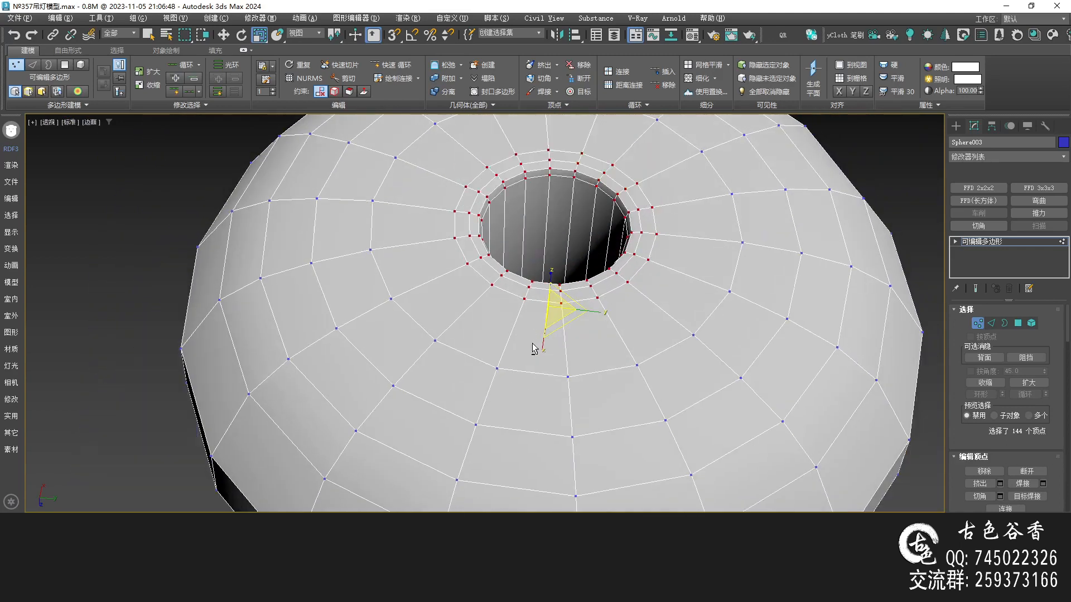
middle_click_drag(640, 473, 534, 231, "alt")
scroll(550, 380, "up", 5)
scroll(506, 335, "up", 4)
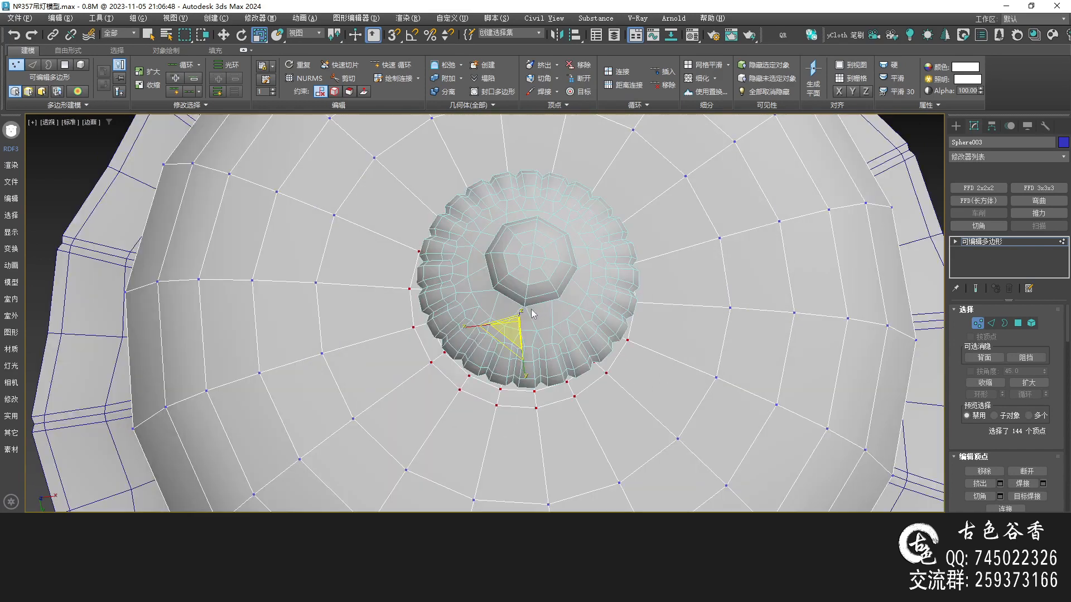
Scale the hole's vertex rings inward until they are hidden behind the fluted ornament.
left_click_drag(501, 339, 503, 331)
middle_click_drag(509, 316, 566, 303, "alt")
scroll(509, 318, "up", 6)
left_click_drag(516, 314, 484, 355)
middle_click_drag(484, 356, 523, 298, "alt")
left_click_drag(521, 213, 527, 217)
middle_click_drag(604, 331, 566, 282, "alt")
scroll(566, 283, "down", 5)
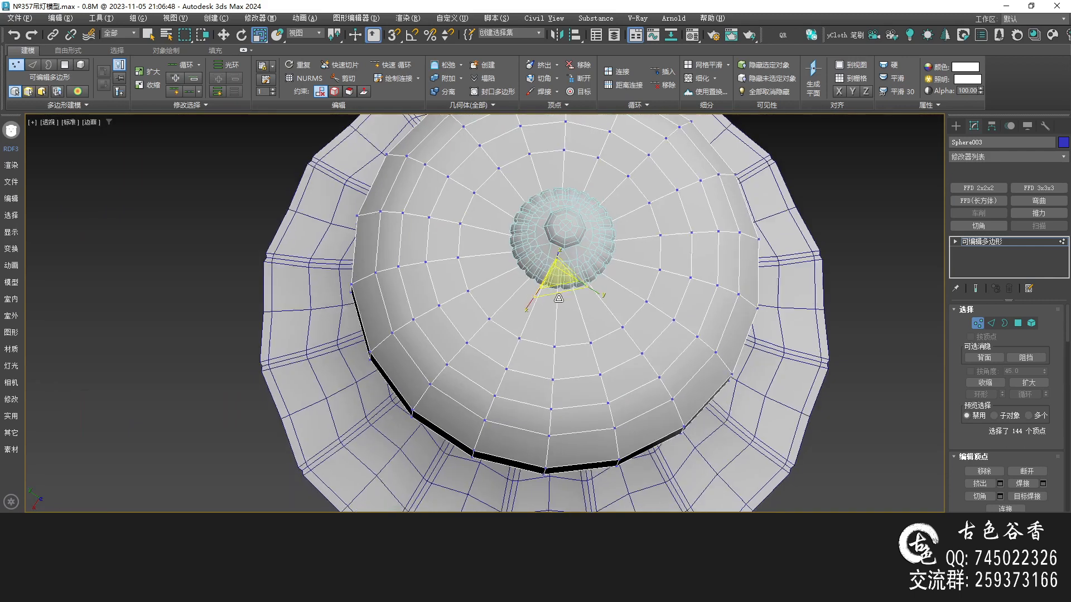
Leave vertex editing, turn on NURMS smoothing for the rounded body and inspect it deselected with the edges hidden.
left_click(974, 243)
middle_click_drag(564, 255, 576, 277, "alt")
key("q")
scroll(564, 279, "up", 5)
scroll(563, 279, "down", 2)
left_click(741, 373)
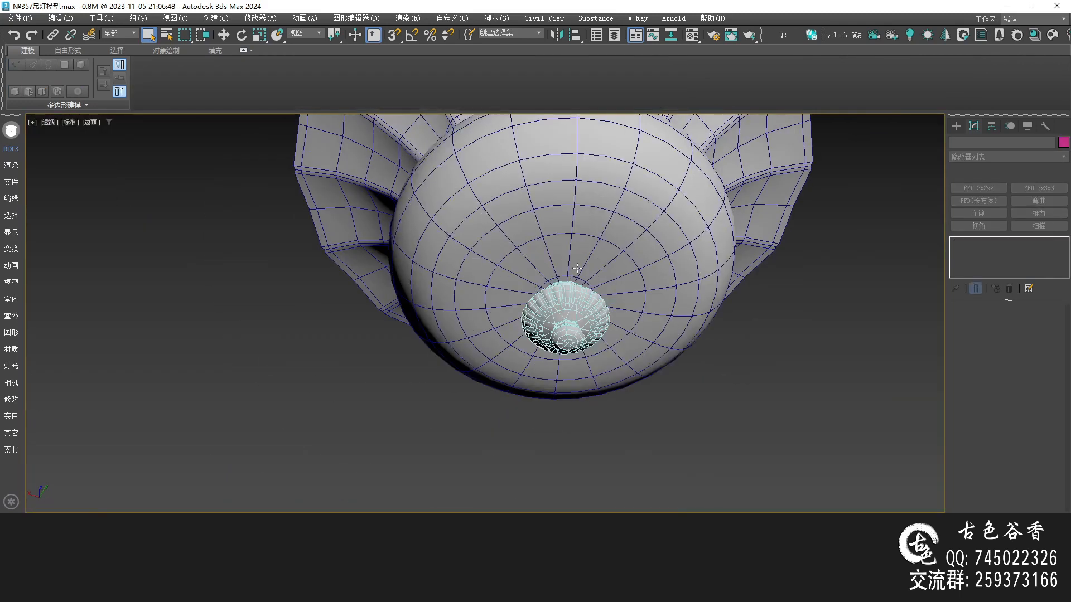
scroll(579, 271, "up", 4)
key("F4")
scroll(546, 340, "down", 3)
key("F4")
Select the ornament together with the rounded body, isolate both and show them in the top view.
left_click(547, 347)
middle_click_drag(547, 347, 899, 371, "alt")
scroll(767, 348, "up", 2)
scroll(529, 342, "up", 3)
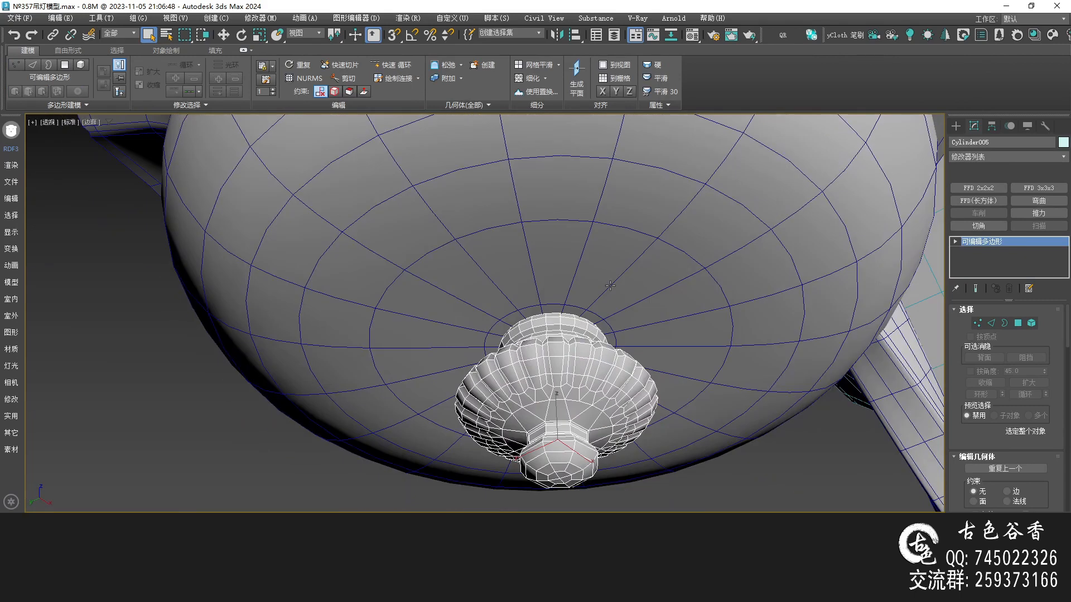
left_click(610, 286, "ctrl")
middle_click_drag(568, 350, 550, 312, "alt")
key("alt+w")
middle_click(458, 290)
key("alt+w")
middle_click_drag(546, 376, 550, 341)
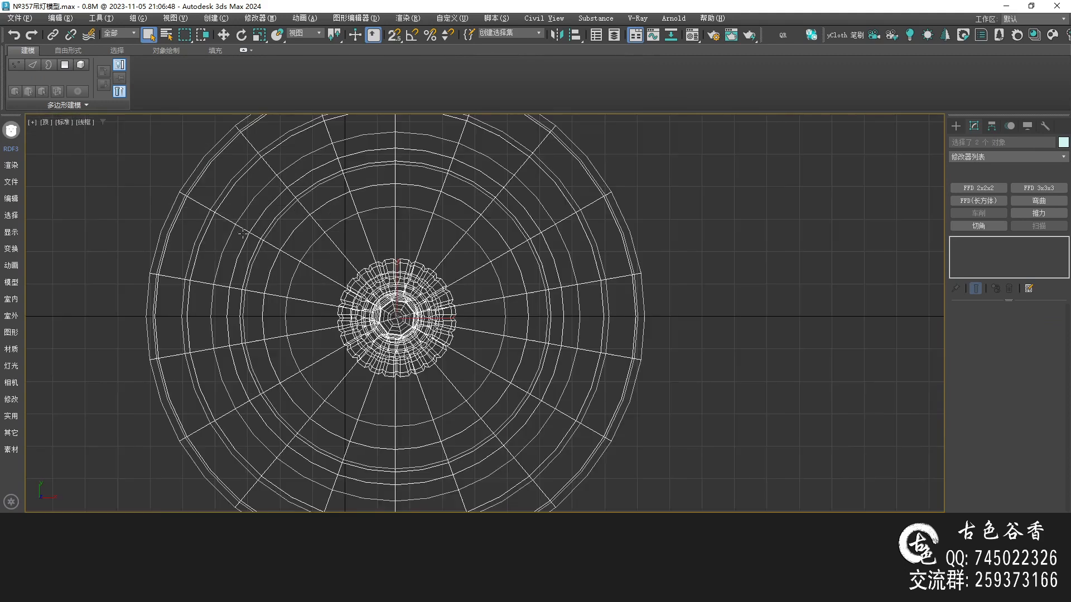
Align the ornament in X and Y to the centre of the rounded body.
left_click(482, 289)
scroll(502, 287, "up", 4)
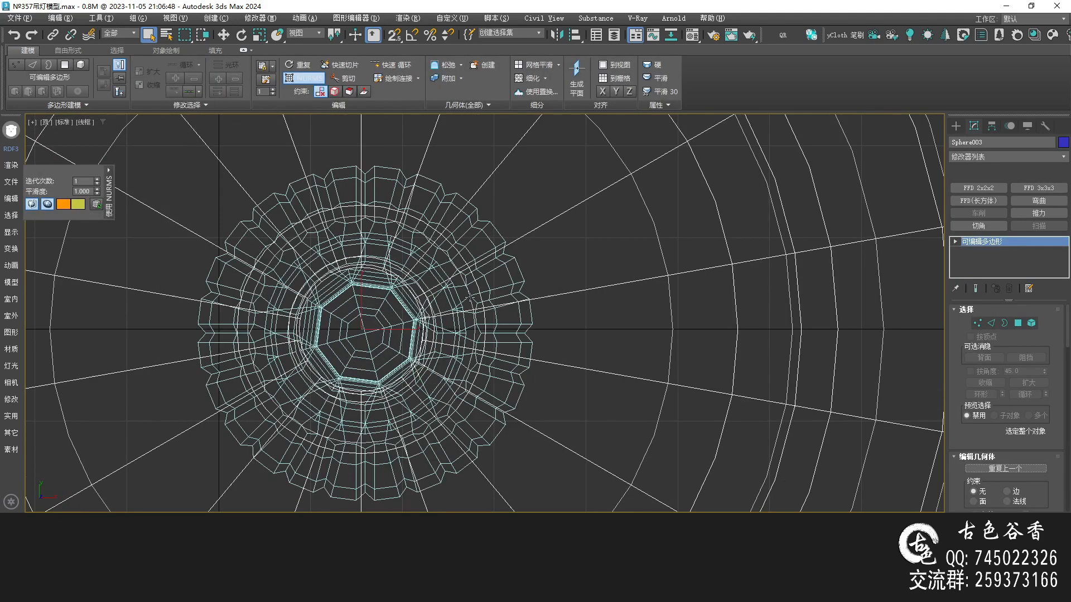
left_click(510, 289)
scroll(510, 289, "down", 5)
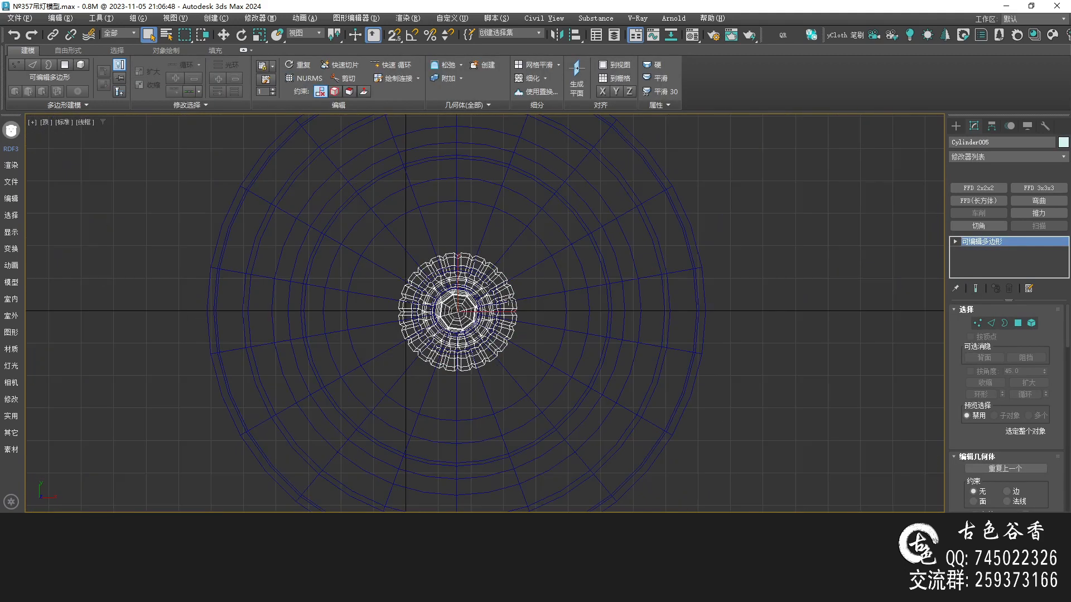
left_click(549, 254)
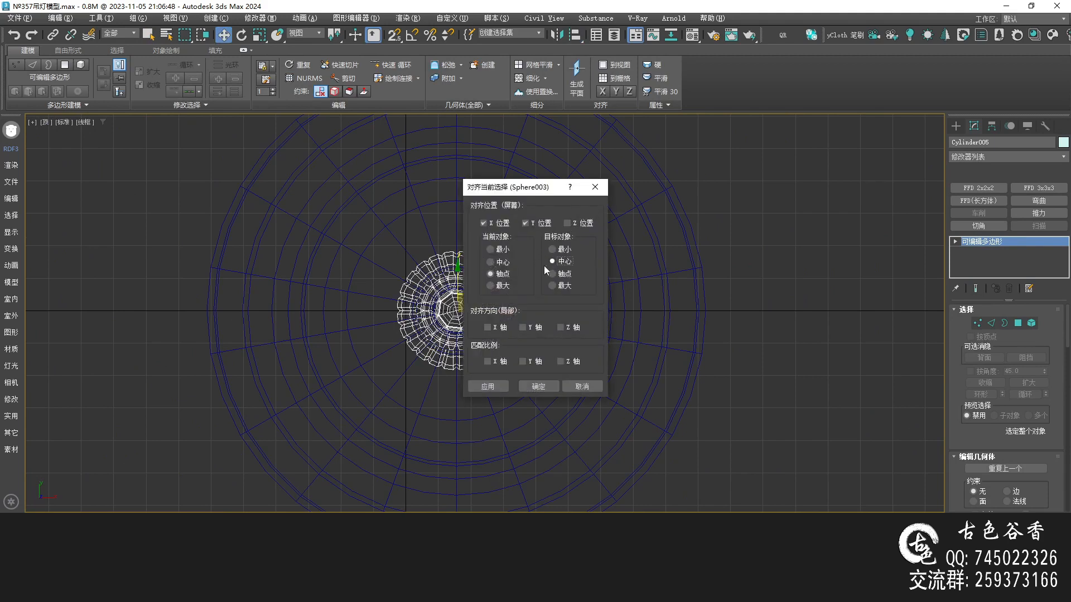
left_click(544, 387)
Turn on NURMS smoothing for the ornament and inspect it together with the chandelier's lower parts in perspective.
key("alt+w")
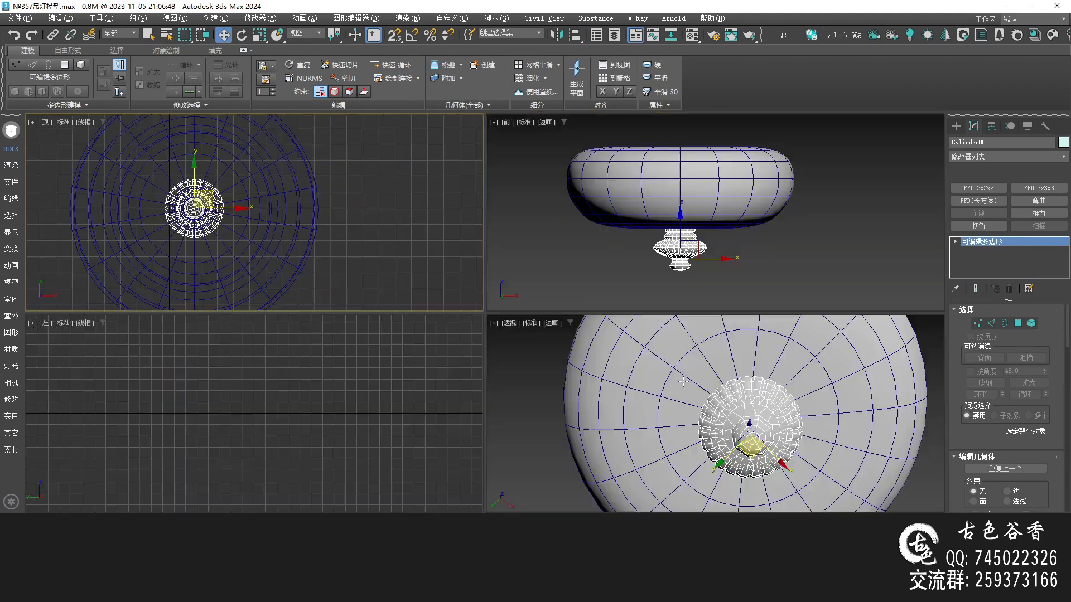
key("alt+w")
mouse_move(558, 312)
middle_mouse_down("alt")
mouse_move(564, 379)
mouse_move(568, 306)
middle_mouse_up("alt")
key("ctrl+q")
left_click(644, 245)
scroll(638, 255, "down", 5)
middle_click_drag(633, 215, 706, 346, "alt")
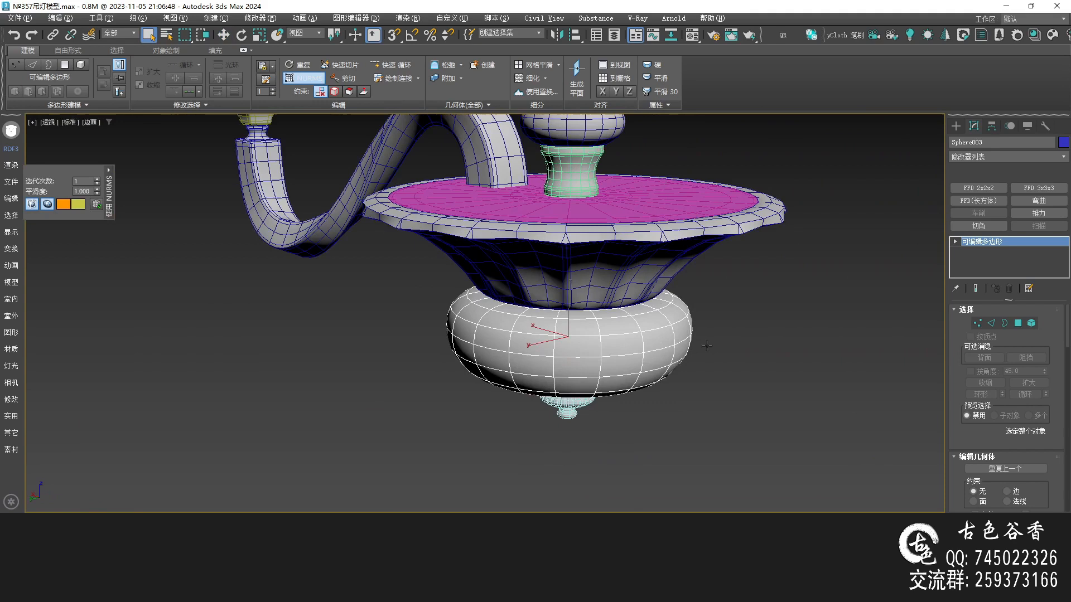
Isolate the fluted dish with the rounded body, check them in the top view and end the isolation.
left_click(589, 300)
middle_click_drag(590, 300, 583, 262, "alt")
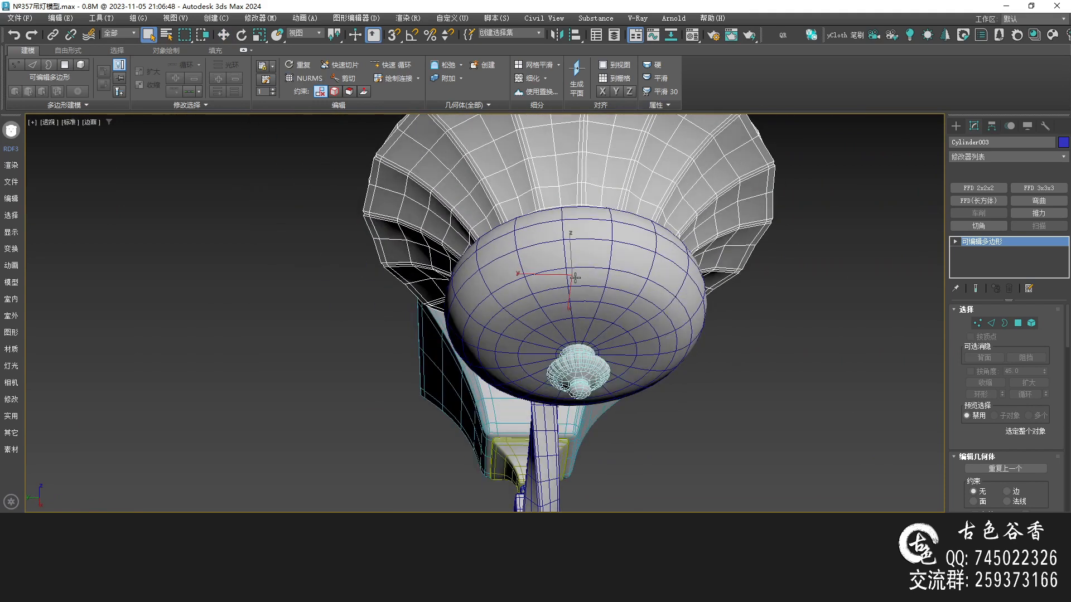
left_click(575, 277, "ctrl")
key("alt+q")
key("alt+w")
middle_click(226, 243)
key("alt+w")
key("alt+q")
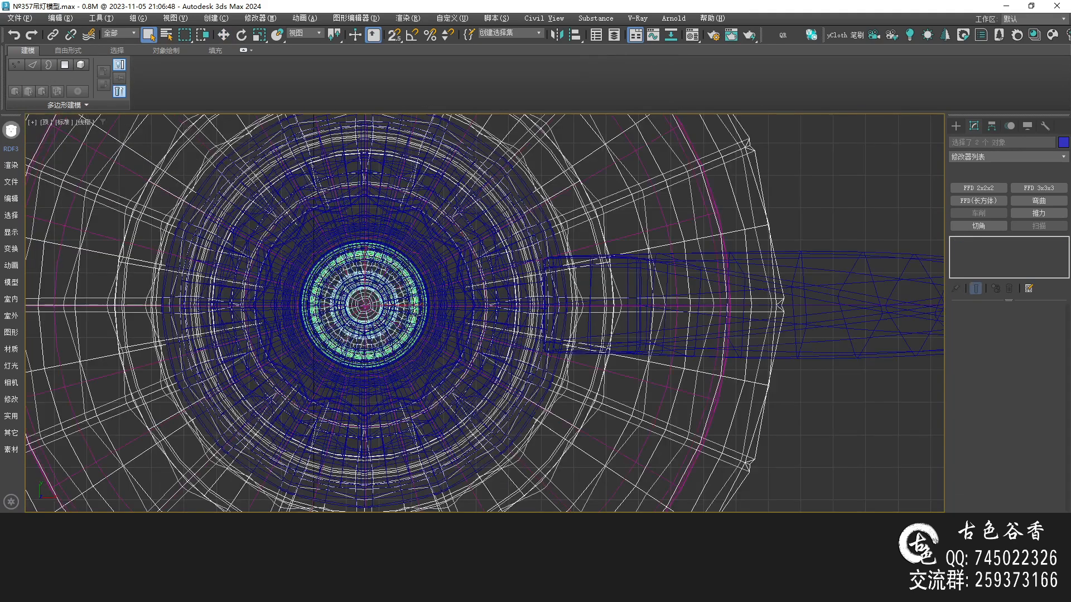
Select the pink disc, add the fluted dish to the selection and isolate the two.
scroll(394, 306, "up", 6)
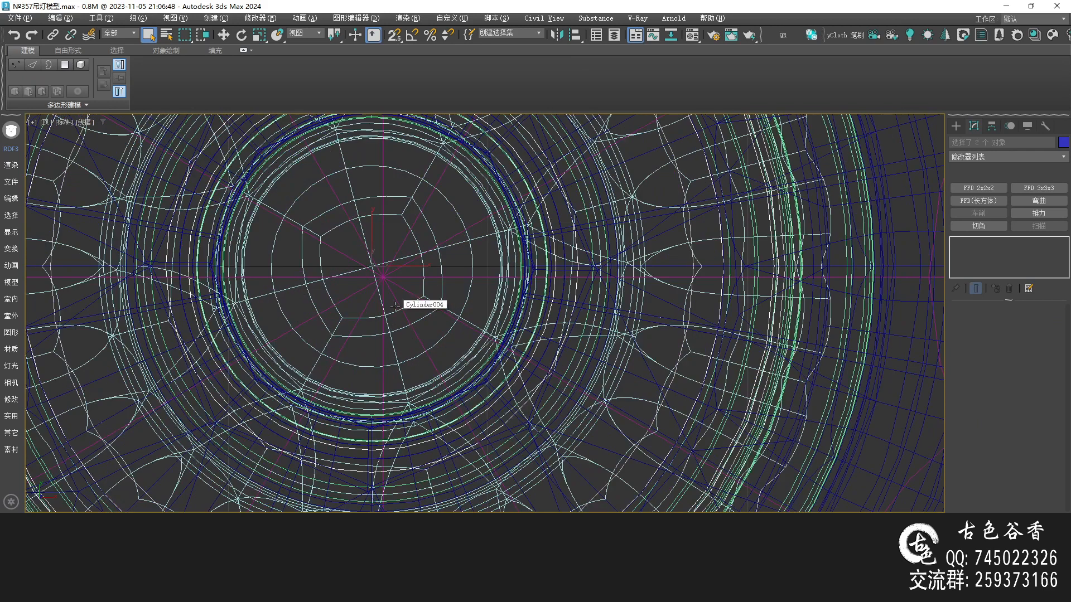
left_click(386, 276)
scroll(395, 293, "down", 10)
key("alt+w")
middle_click(768, 393)
key("alt+w")
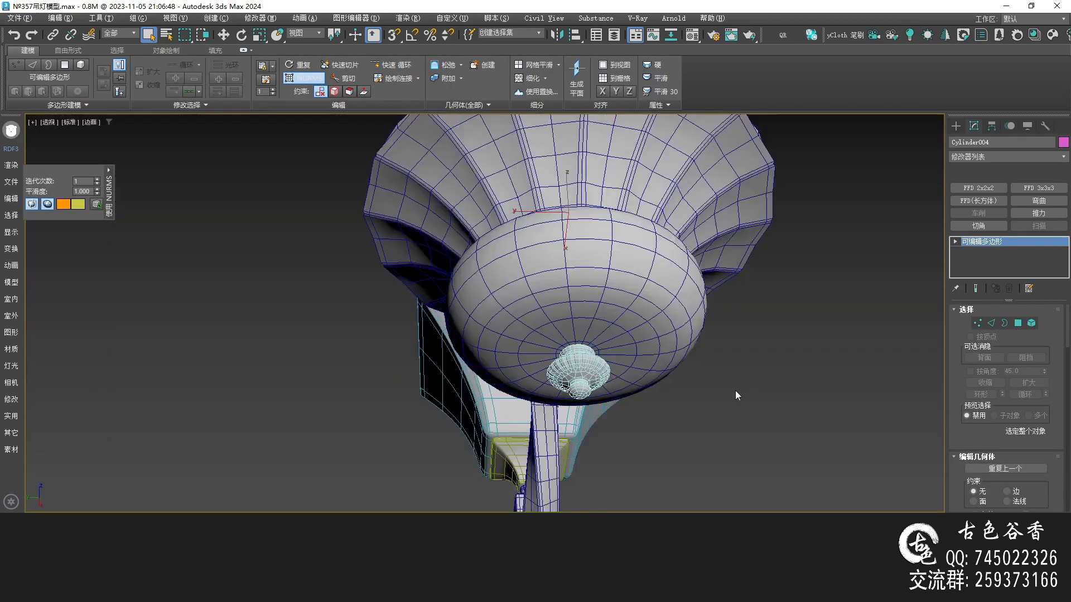
scroll(649, 364, "down", 5)
mouse_move(648, 290)
middle_mouse_down("alt")
mouse_move(627, 332)
mouse_move(608, 312)
mouse_move(618, 362)
middle_mouse_up("alt")
scroll(627, 331, "up", 3)
scroll(638, 322, "up", 3)
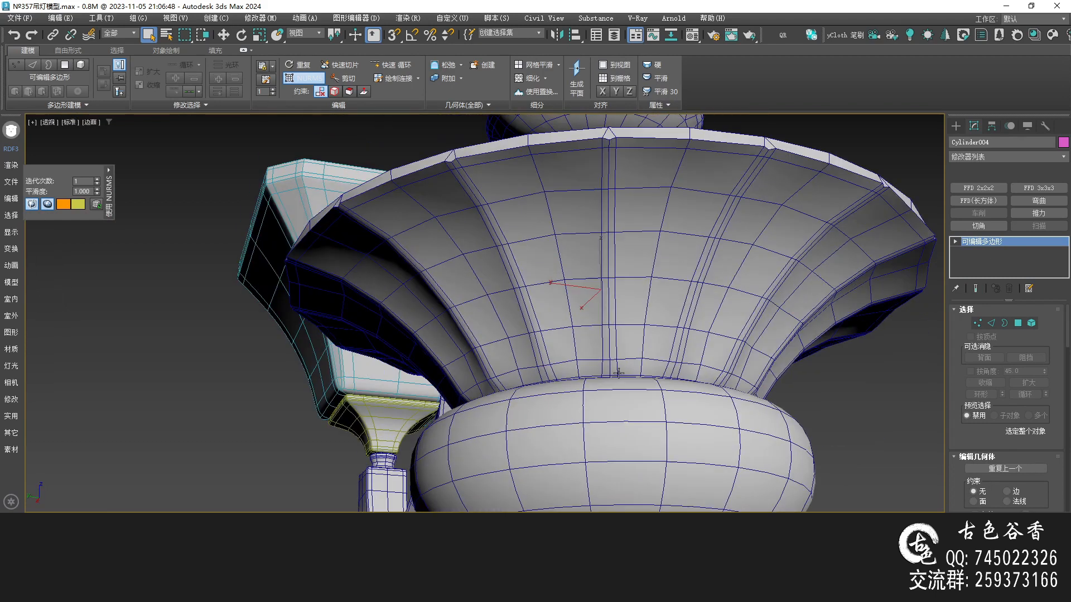
left_click(633, 317, "ctrl")
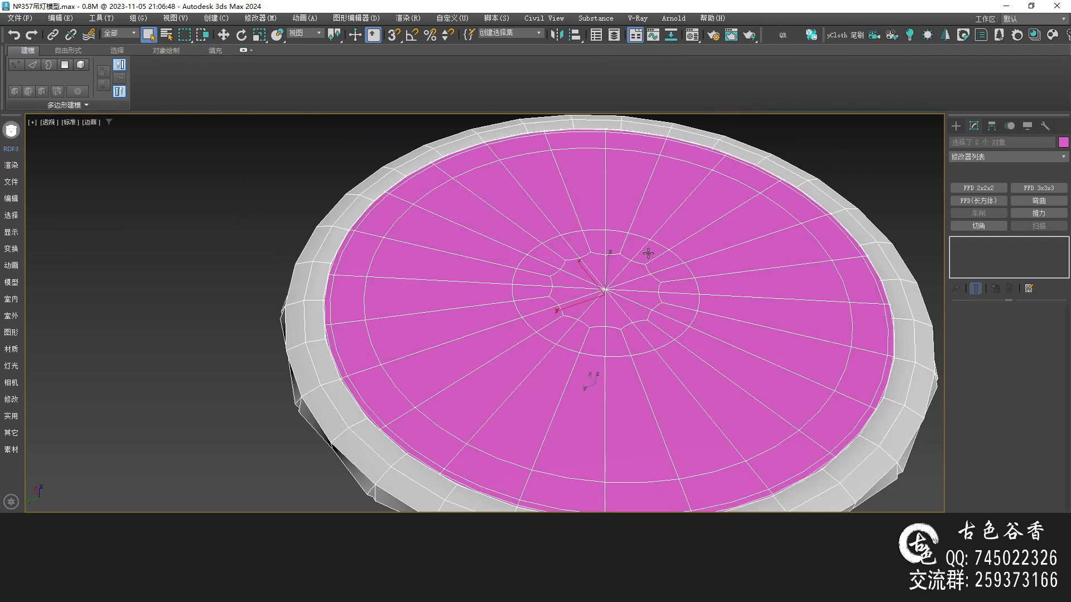
Try to align the pink disc centre to centre in X and Y in the top view.
key("alt+w")
key("alt+w")
scroll(435, 298, "up", 5)
scroll(407, 351, "up", 3)
key("alt+a")
left_click(492, 190)
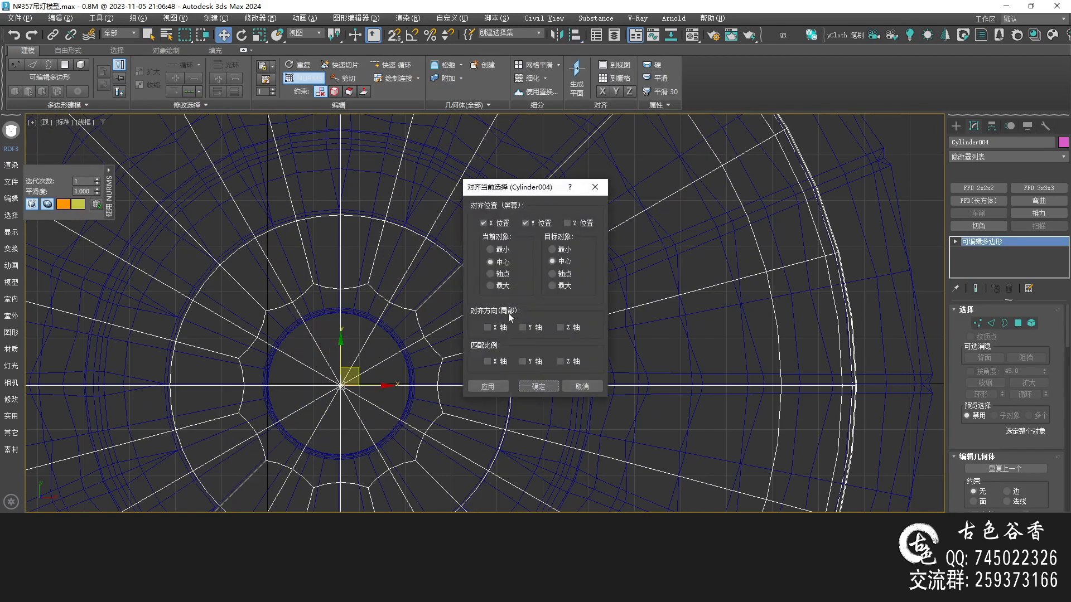
left_click(538, 386)
Turn off the pink disc's NURMS smoothing and align the disc to the centre of the fluted dish.
middle_click_drag(375, 363, 495, 334)
scroll(492, 336, "up", 2)
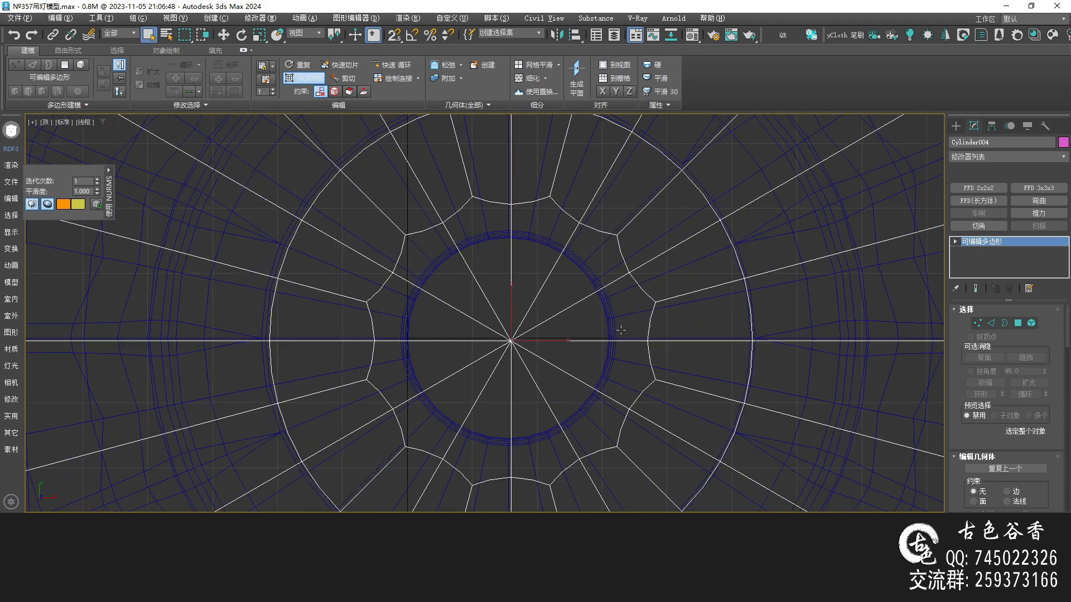
scroll(584, 322, "down", 3)
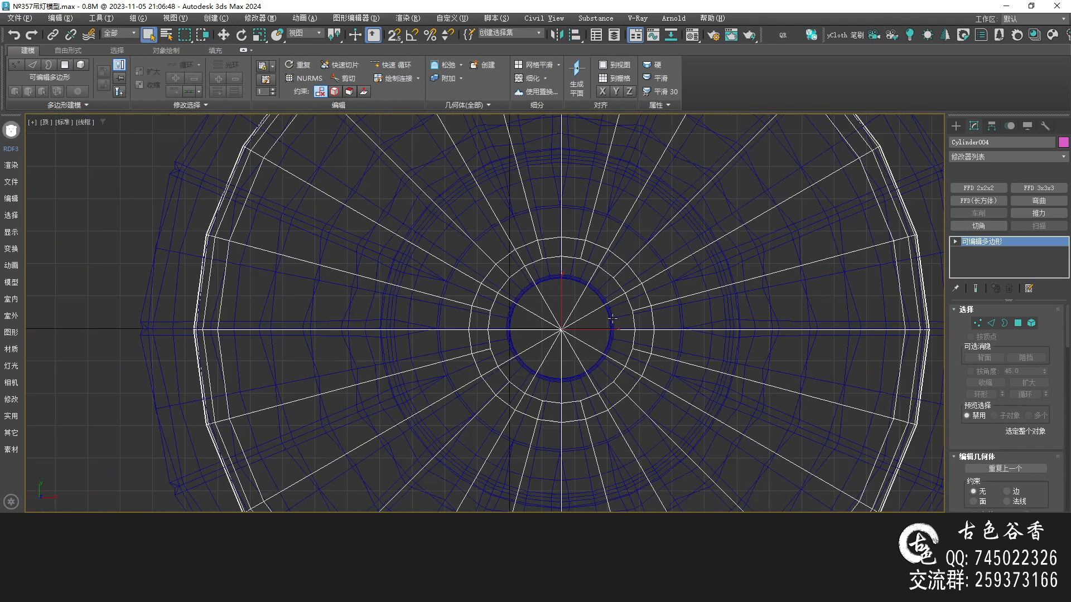
scroll(612, 318, "up", 3)
left_click(611, 317)
left_click(541, 382)
key("q")
scroll(488, 307, "down", 4)
scroll(491, 326, "up", 1)
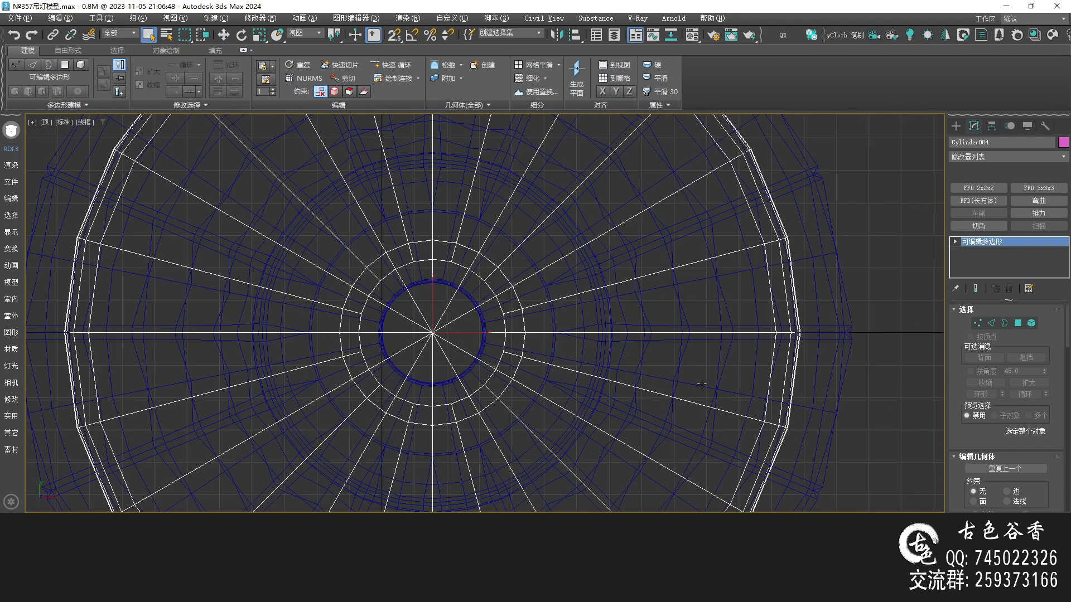
Examine the pink disc in perspective with and without NURMS smoothing, both isolated and within the whole chandelier.
key("alt+q")
mouse_move(708, 384)
middle_mouse_down()
mouse_move(642, 351)
mouse_move(669, 333)
mouse_move(595, 366)
mouse_move(646, 375)
middle_mouse_up()
key("p")
scroll(604, 372, "down", 4)
key("ctrl+q")
scroll(594, 367, "up", 4)
middle_click_drag(781, 378, 633, 362)
key("alt+q")
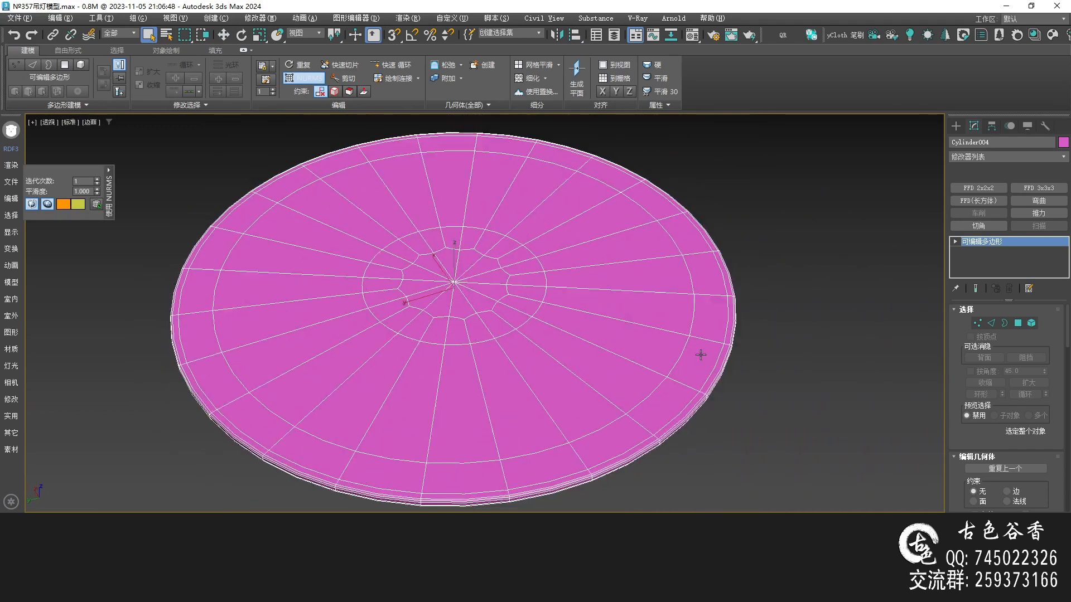
middle_click_drag(707, 354, 646, 319, "alt")
key("alt+q")
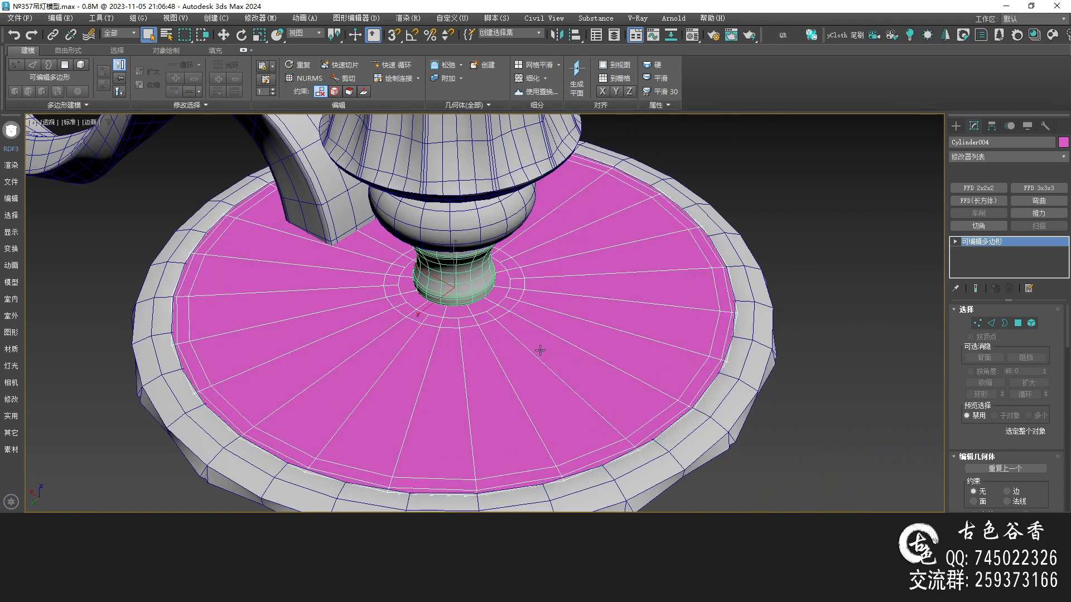
Clear the selection and examine the whole chandelier in perspective without edged faces.
scroll(543, 336, "down", 2)
key("ctrl+d")
middle_click_drag(509, 340, 447, 351)
key("F4")
scroll(478, 351, "down", 4)
scroll(470, 337, "up", 3)
scroll(446, 350, "down", 2)
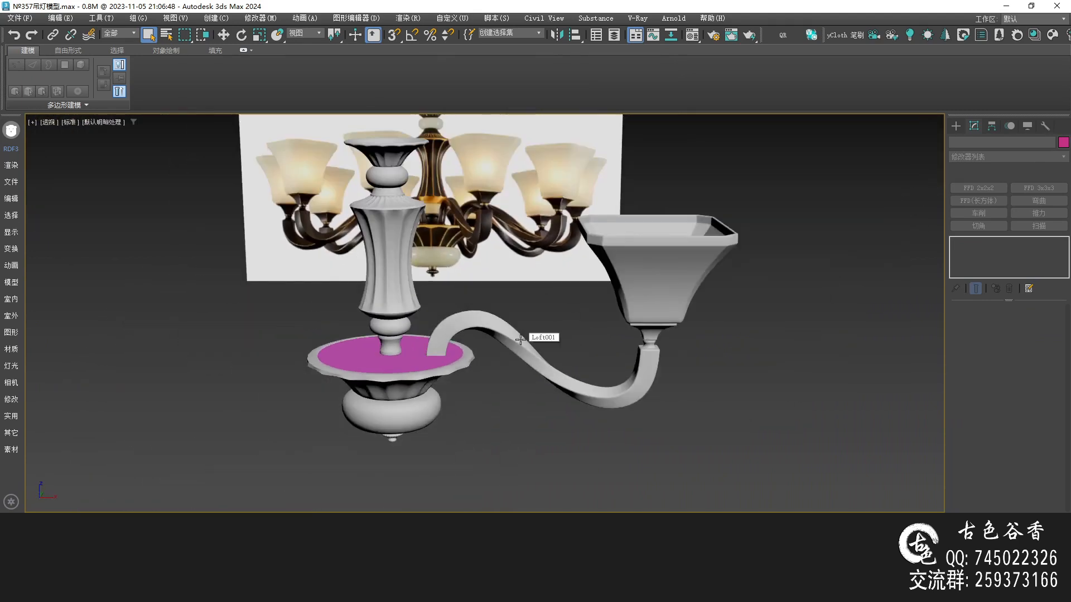
In the front view, draw an upright rectangle spline rising from the rim of the chandelier's top fluted dish.
key("f")
scroll(457, 293, "up", 6)
left_click_drag(416, 321, 385, 285)
key("Escape")
left_click(957, 125)
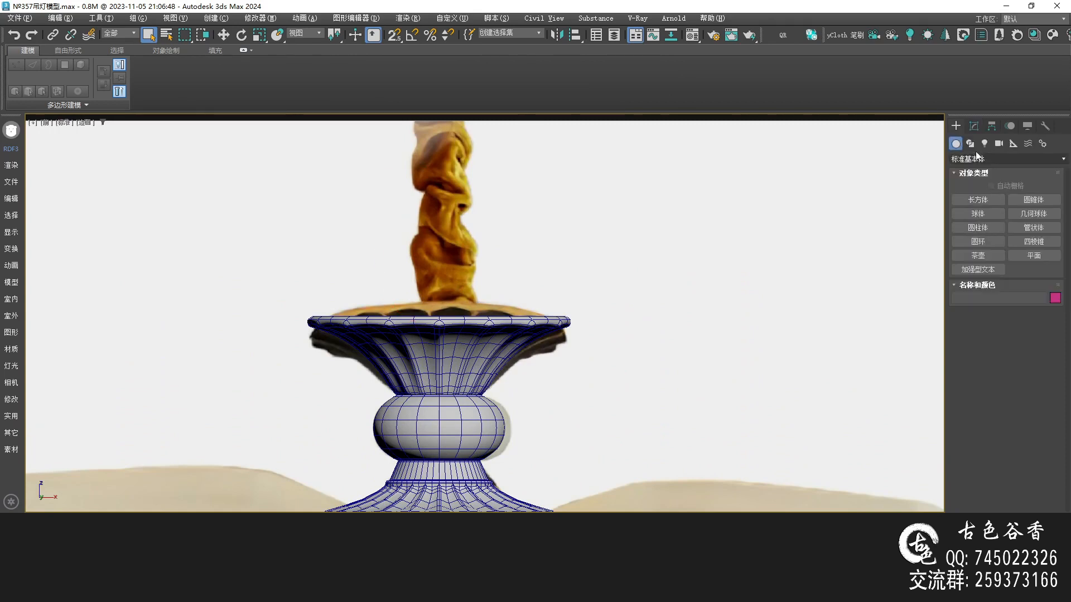
left_click(1028, 214)
scroll(462, 302, "up", 3)
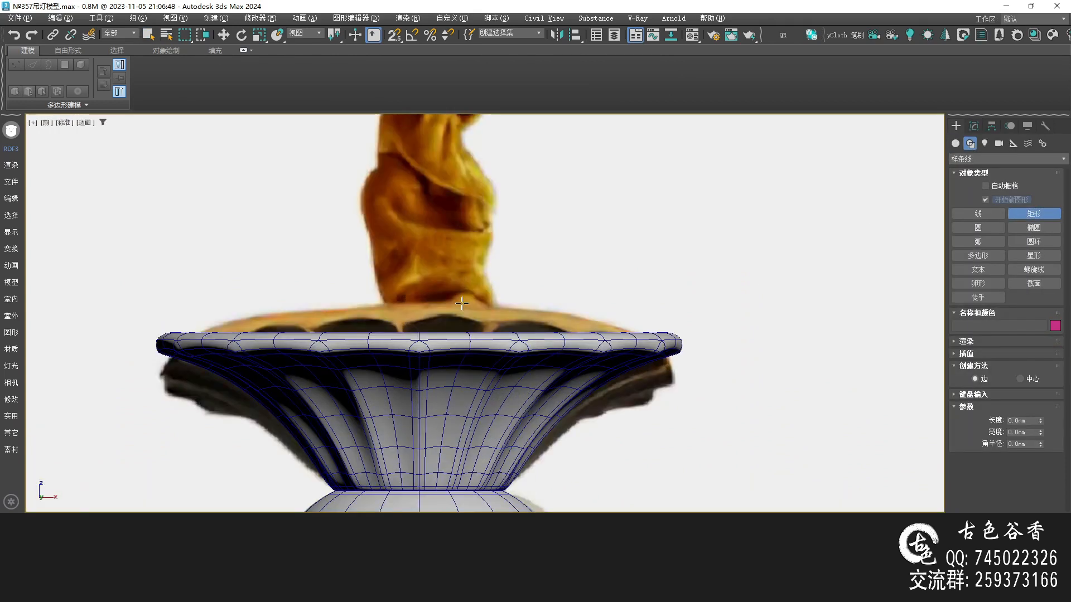
left_click_drag(410, 346, 501, 205)
right_click(507, 232)
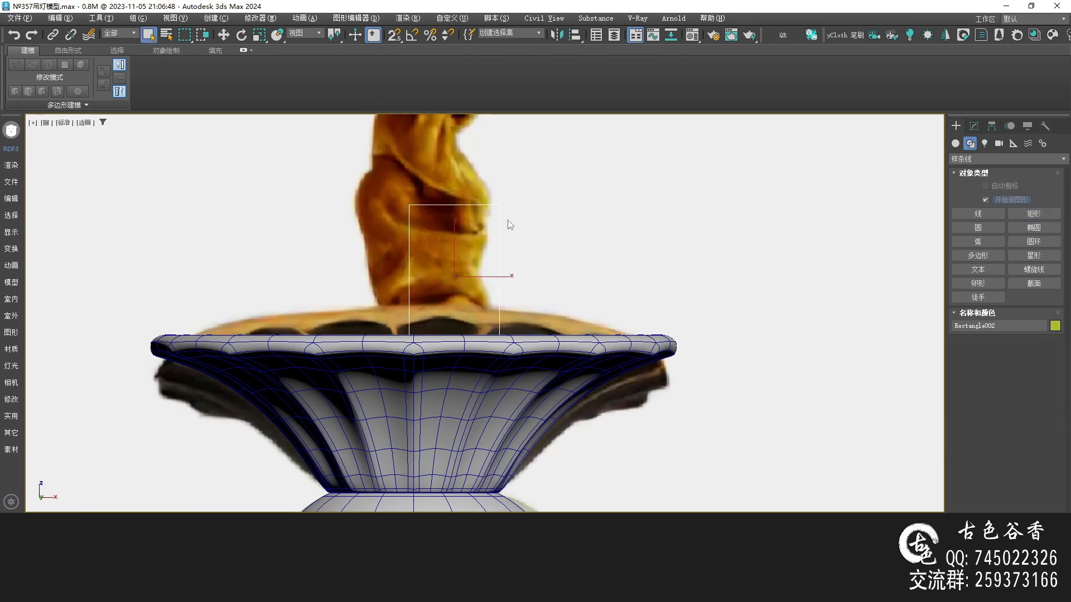
Convert the rectangle to an editable spline and set all its vertices to Corner.
middle_click_drag(507, 232, 465, 253)
key("alt+c")
key("1")
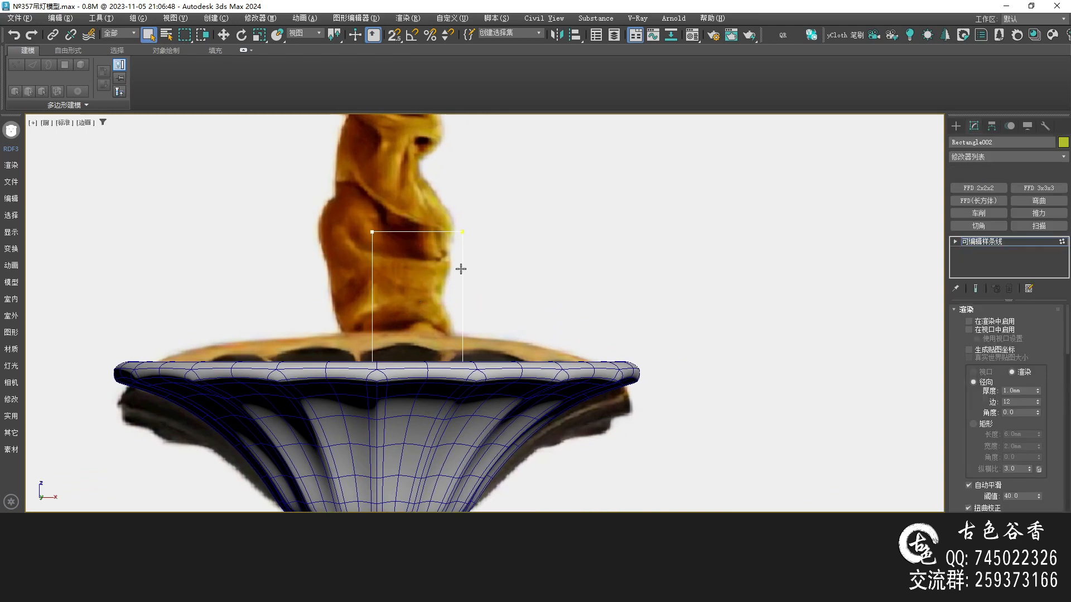
key("ctrl+a")
right_click(453, 265)
left_click(420, 192)
Fillet all four corners of the rectangle spline by about 6.8 mm.
middle_click_drag(422, 274, 434, 218)
scroll(961, 450, "down", 10)
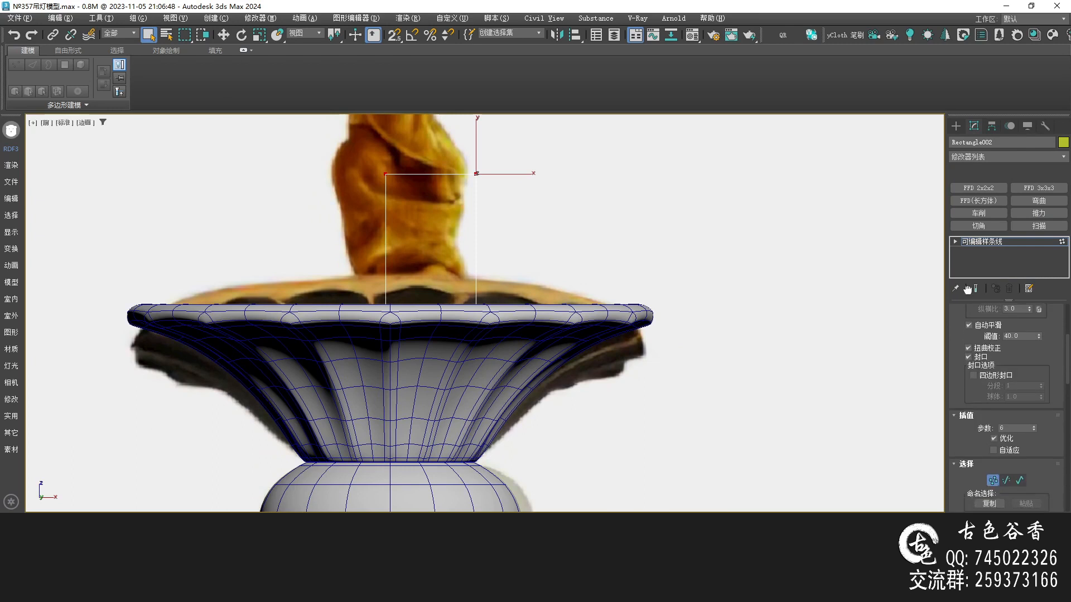
scroll(985, 337, "down", 5)
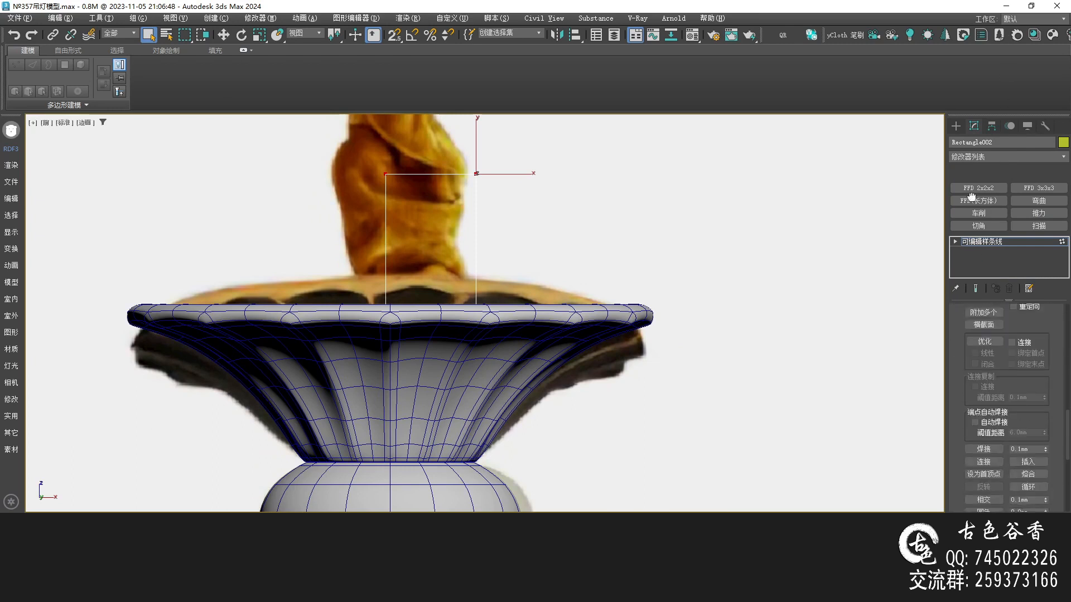
left_click(975, 371)
middle_click_drag(490, 192, 481, 249)
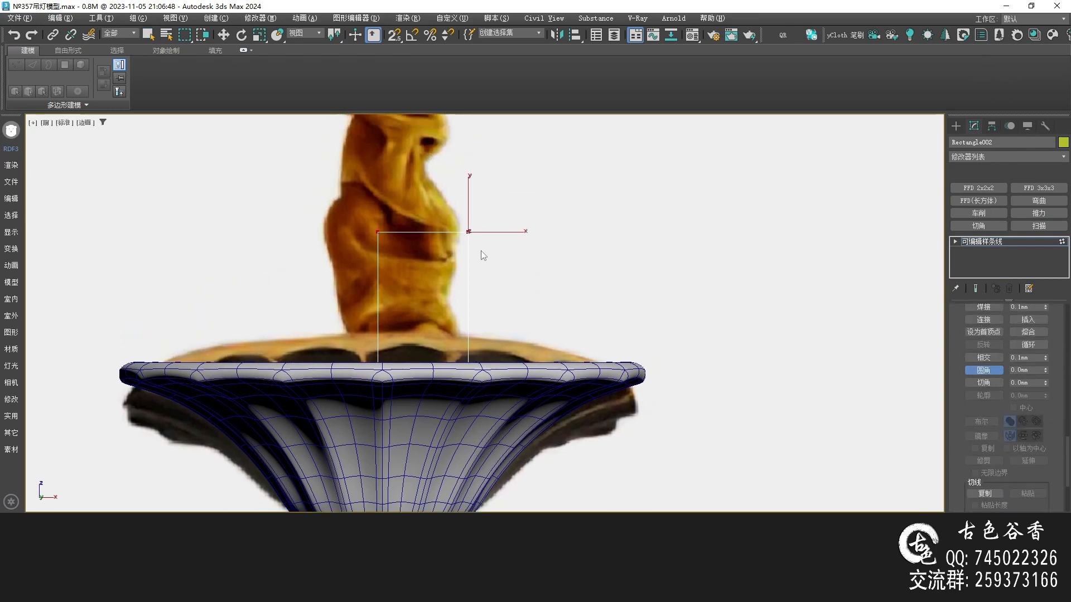
left_click(464, 232)
left_click_drag(470, 232, 470, 206)
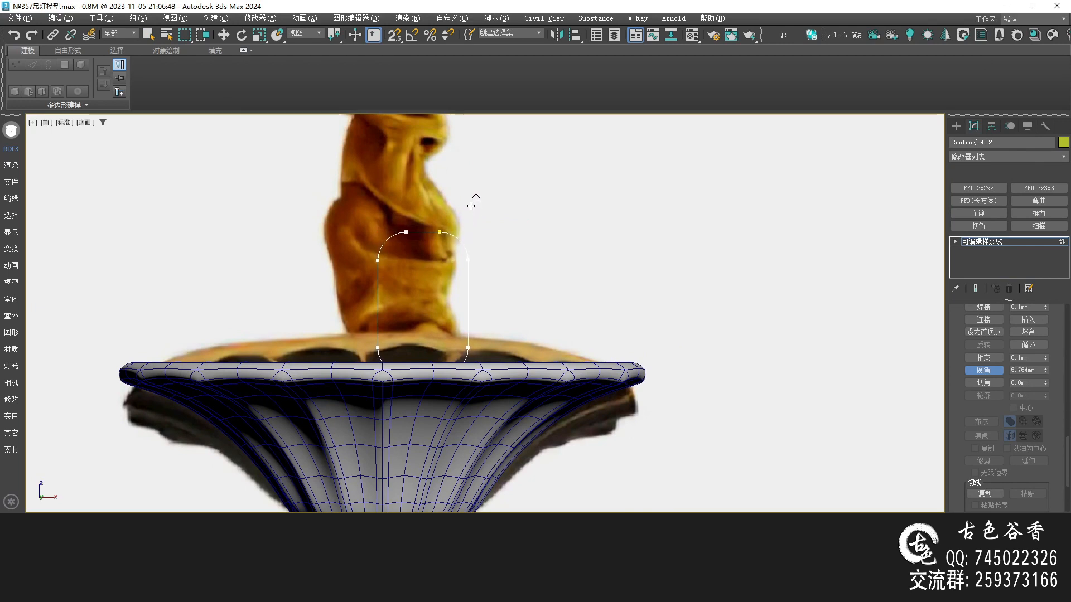
key("1")
Select the spline's two top vertices and move them slightly upward.
middle_click_drag(458, 244, 584, 236)
scroll(584, 236, "up", 2)
key("1")
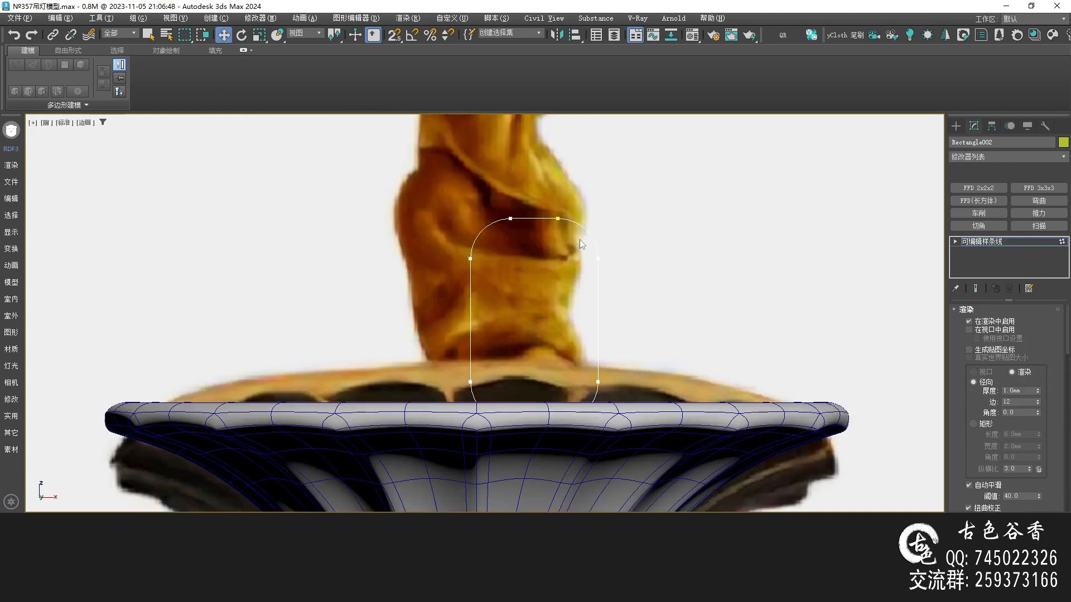
scroll(544, 230, "up", 1)
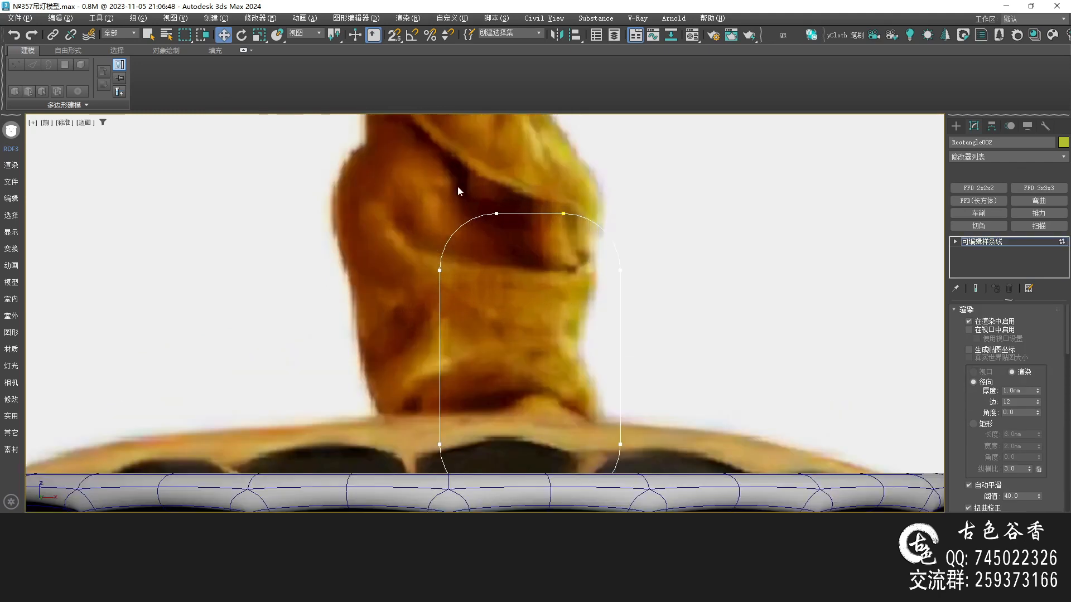
left_click_drag(440, 176, 575, 228)
left_click_drag(566, 179, 565, 161)
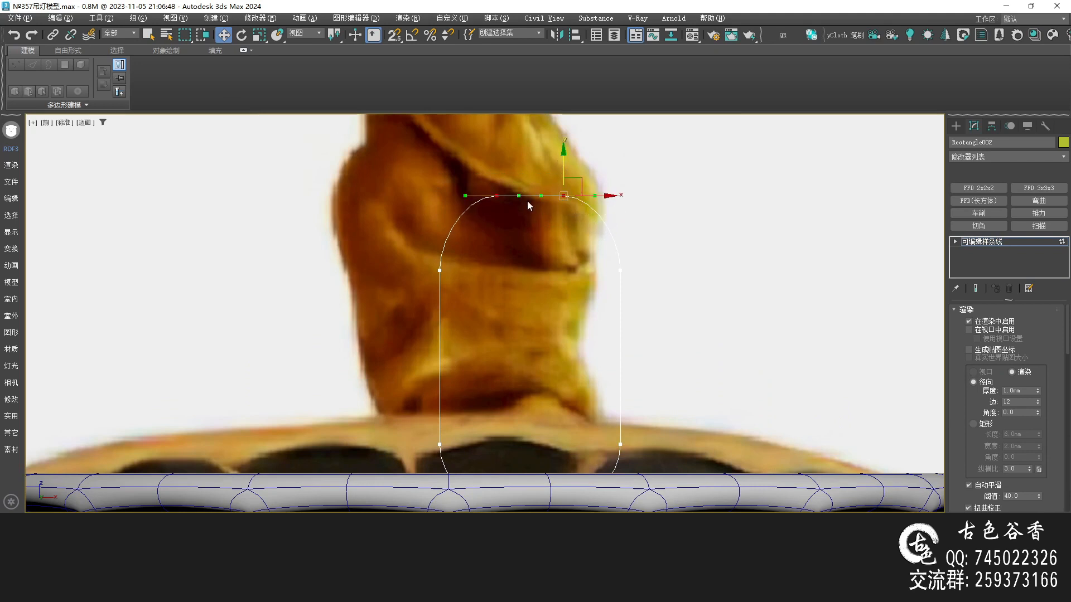
Set the two top vertices to Bezier Corner and raise their inner handles to arch the top segment.
scroll(530, 197, "up", 3)
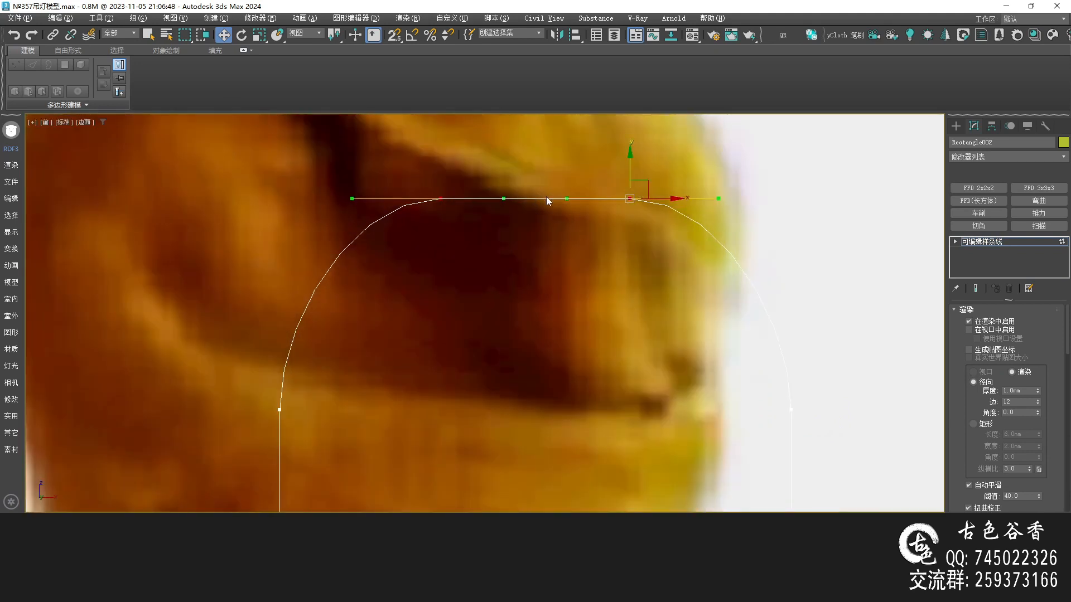
left_click_drag(566, 197, 565, 178)
left_click_drag(505, 200, 505, 183)
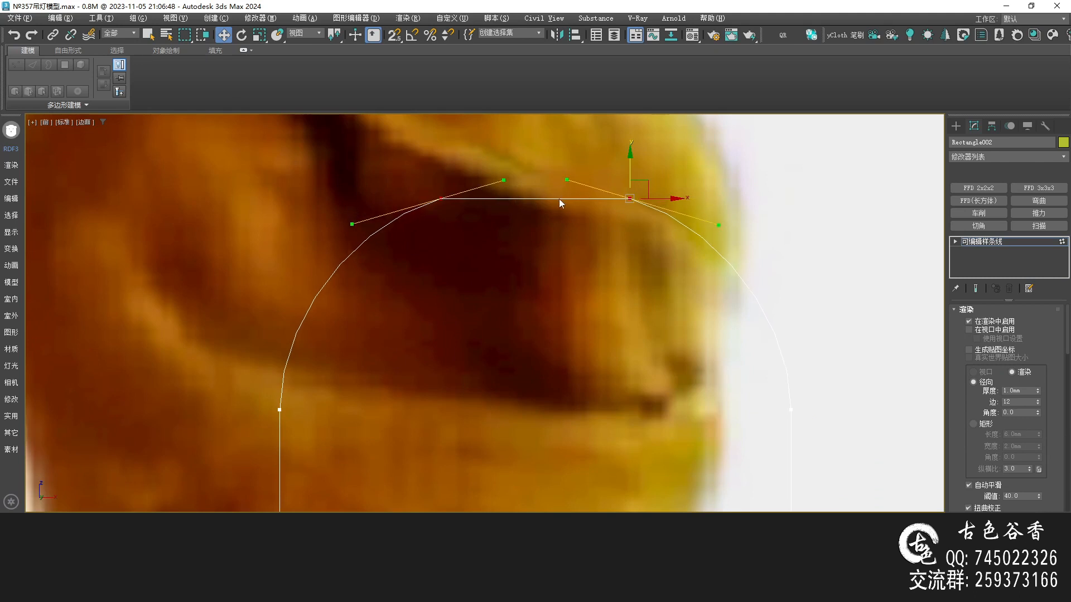
middle_click_drag(559, 198, 555, 218)
right_click(587, 228)
left_click(535, 137)
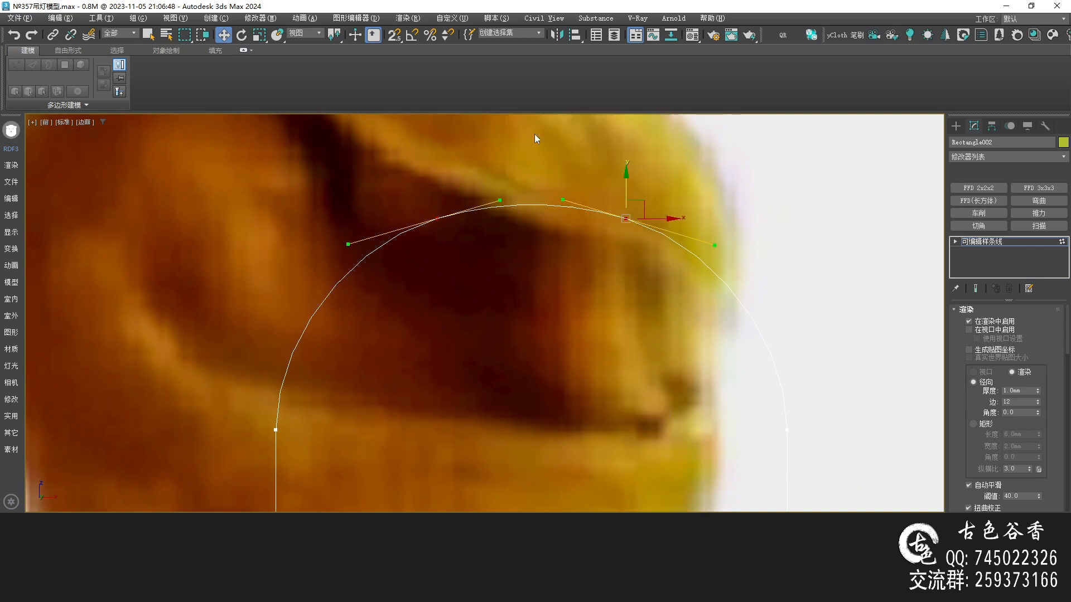
left_click(437, 218)
right_click(458, 216)
left_click(214, 192)
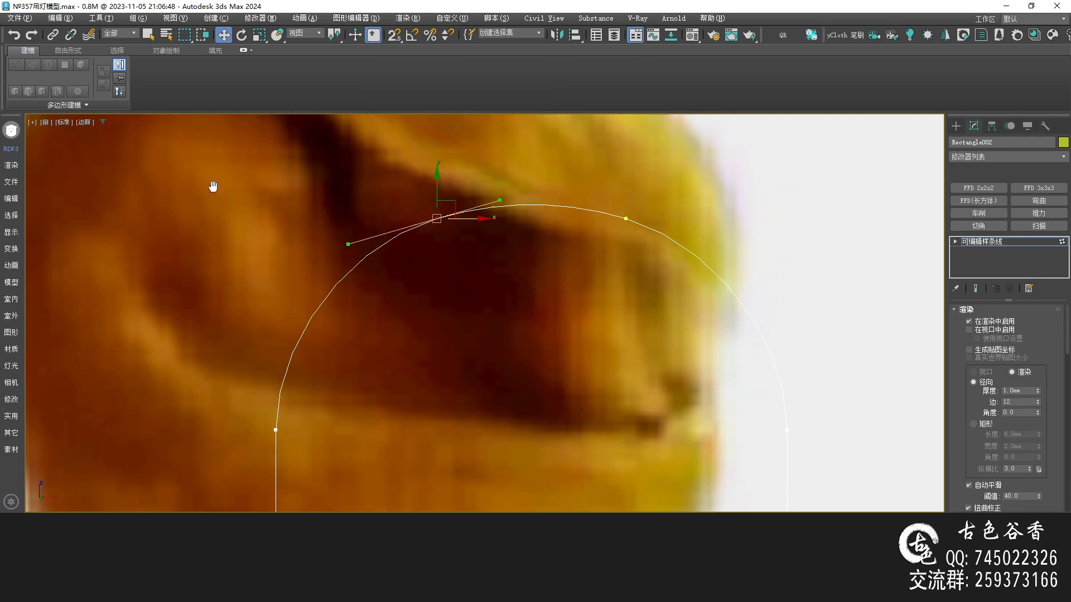
left_click_drag(501, 197, 500, 196)
Isolate the spline, set its two bottom vertices to Bezier Corner and pull their inner handles downward.
scroll(526, 228, "down", 5)
middle_click_drag(529, 322, 529, 236)
middle_click_drag(537, 355, 525, 263)
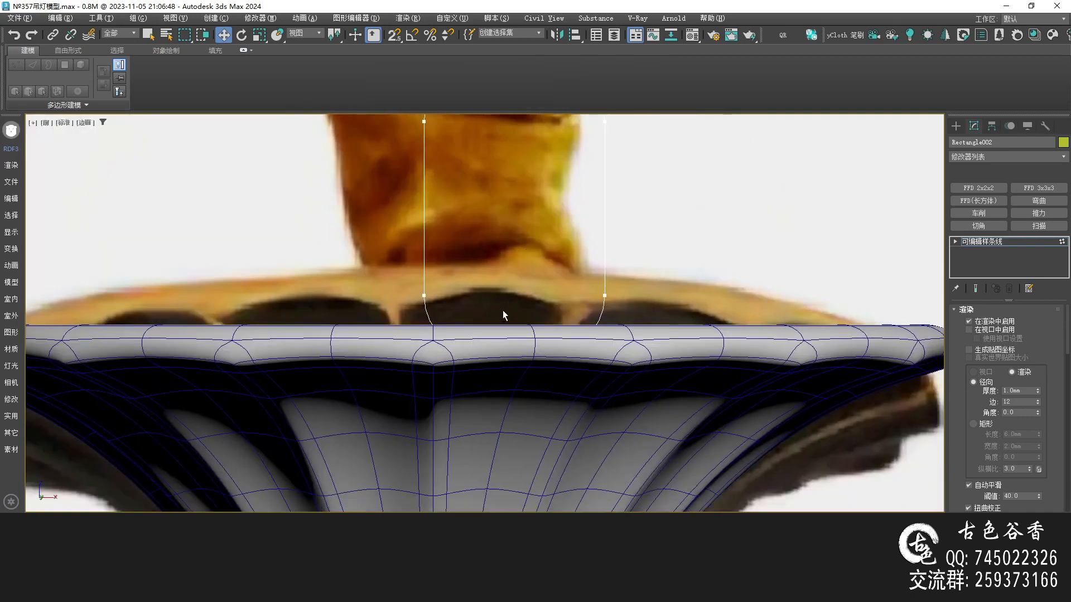
key("alt+q")
middle_click_drag(498, 324, 500, 290)
left_click_drag(457, 290, 615, 409)
right_click(550, 323)
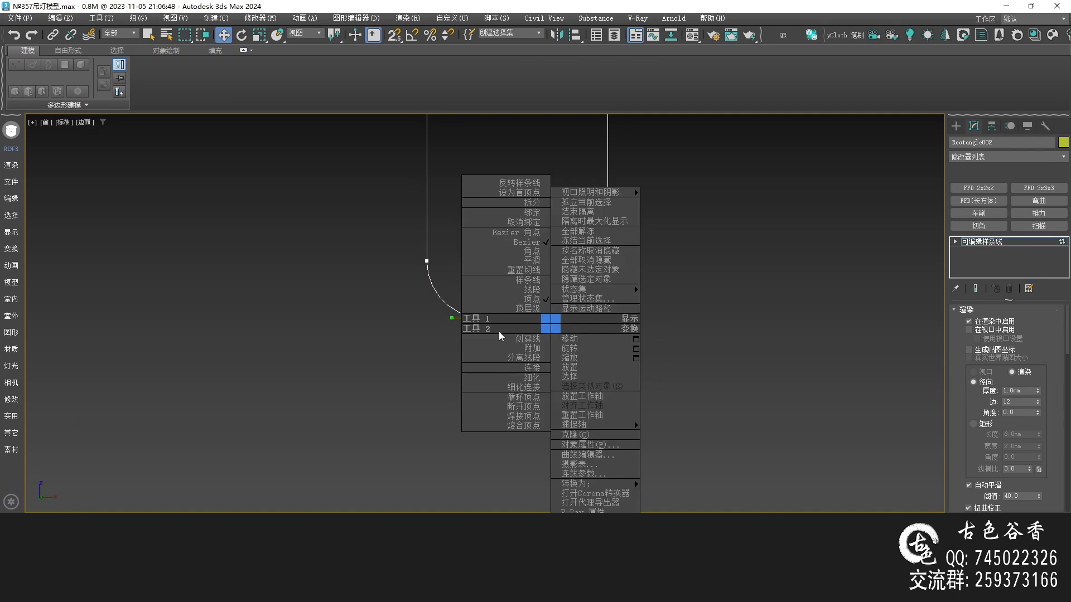
left_click(509, 232)
scroll(558, 322, "up", 2)
left_click_drag(501, 314, 458, 333)
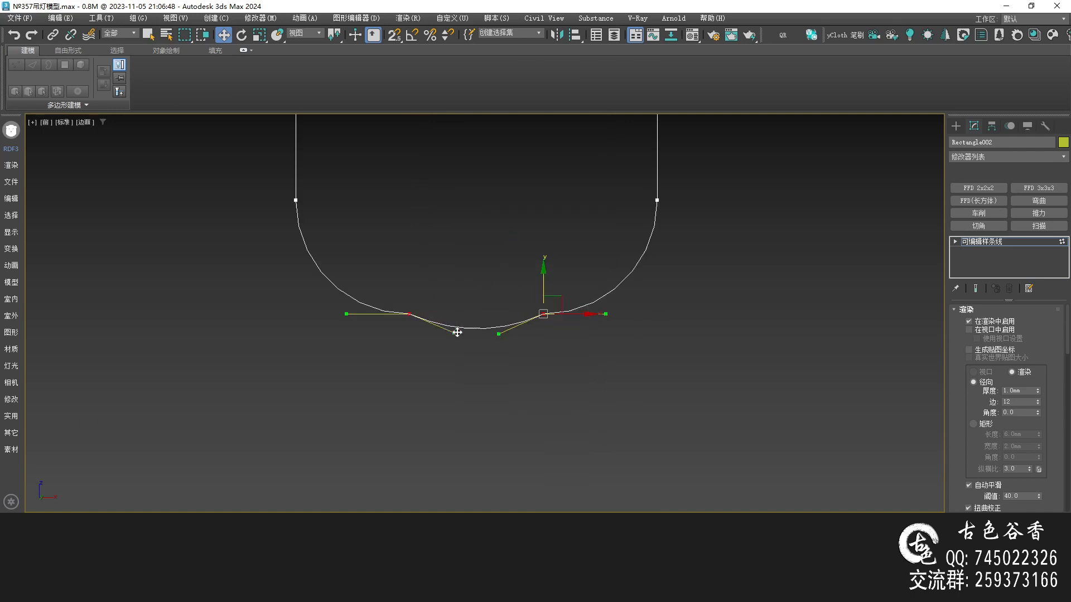
Move the two bottom vertices down and angle their outer handles upward to round the spline's lower end.
left_click_drag(546, 276, 601, 312)
left_click(409, 337)
left_click_drag(348, 337, 347, 309)
left_click(347, 309)
left_click(409, 337)
left_click(543, 337)
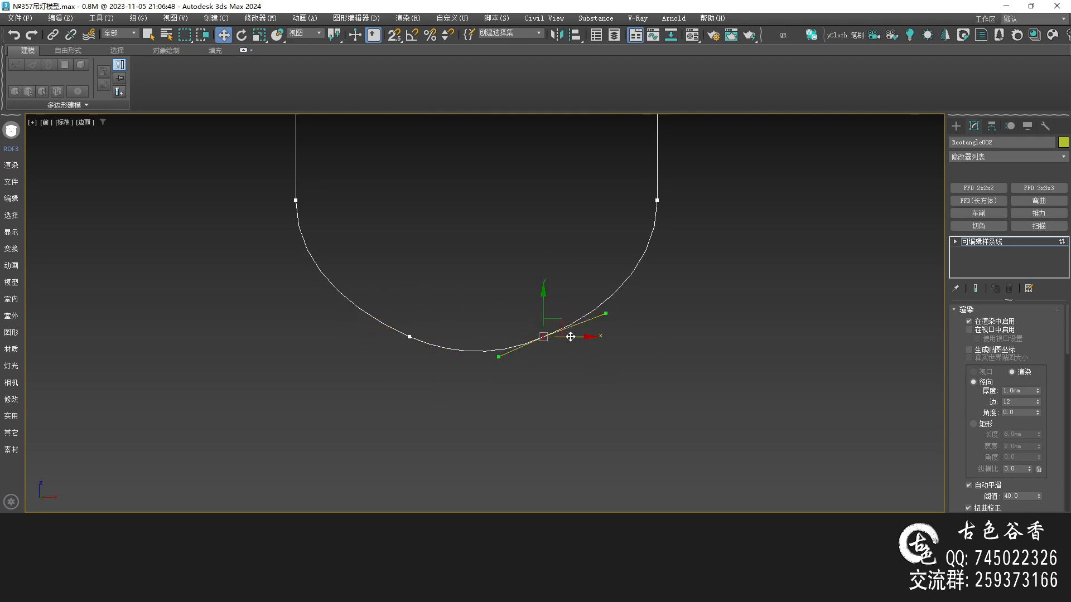
left_click(409, 337, "ctrl")
left_click_drag(412, 296, 412, 307)
Scale the bottom vertex pair and the top vertex pair slightly apart horizontally about their selection centre.
key("r")
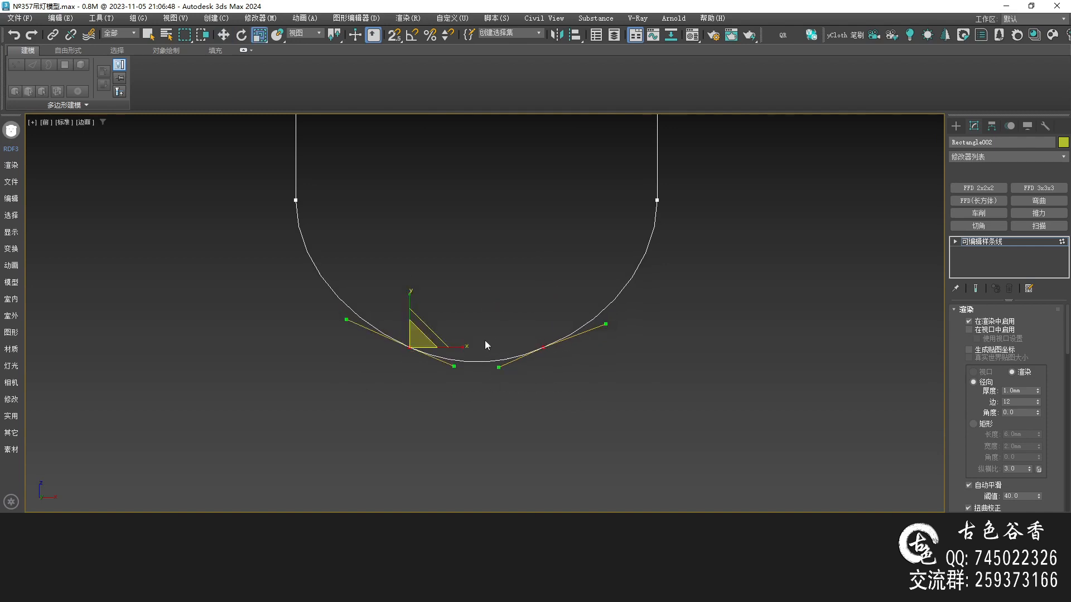
left_click_drag(336, 37, 339, 61)
left_click_drag(542, 347, 536, 349)
scroll(607, 300, "down", 3)
middle_click_drag(607, 300, 544, 315)
scroll(543, 315, "up", 3)
left_click_drag(354, 174, 587, 244)
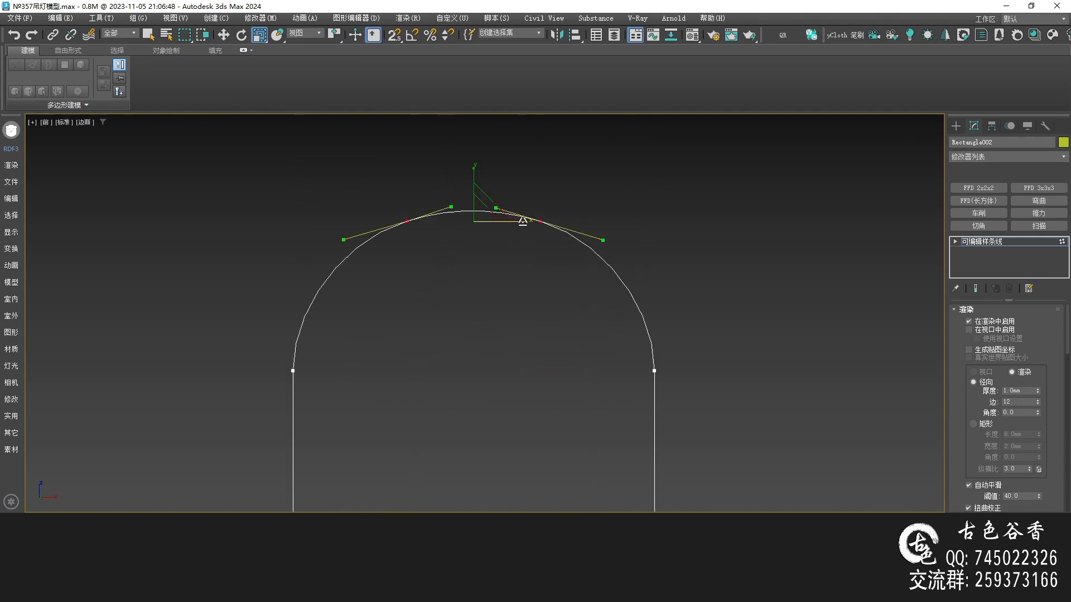
left_click_drag(524, 221, 528, 222)
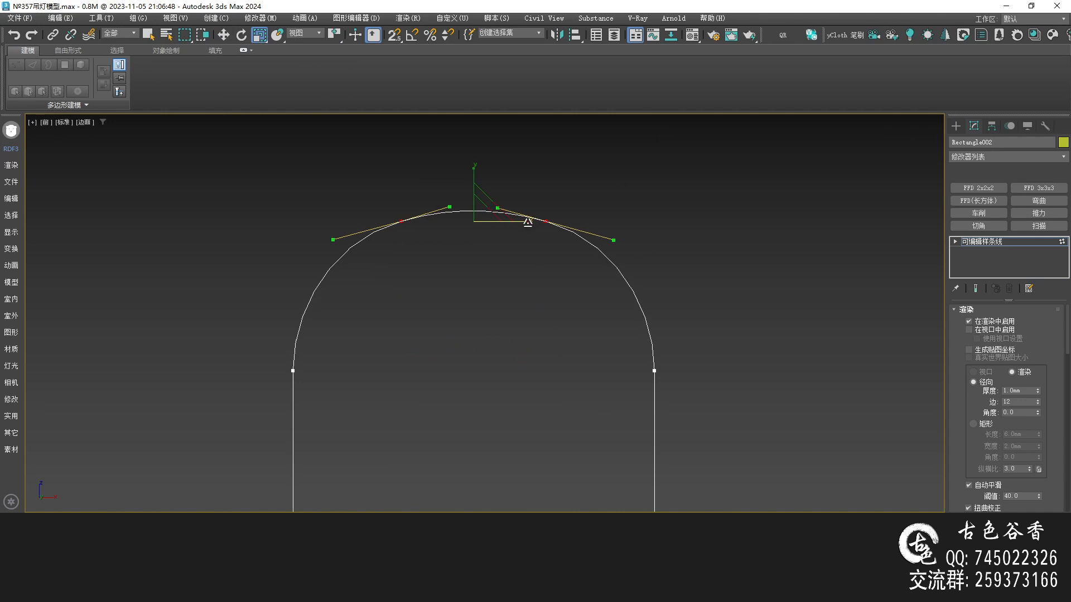
Enable viewport rendering for the rounded spline and set its radial thickness to 6 mm.
scroll(527, 222, "down", 5)
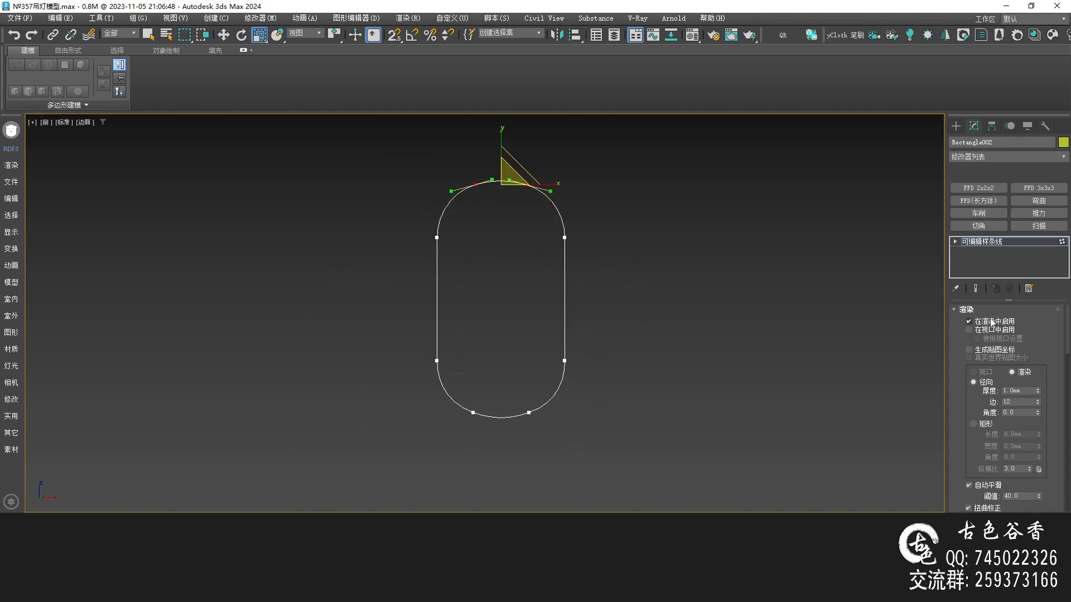
left_click(981, 245)
left_click(970, 330)
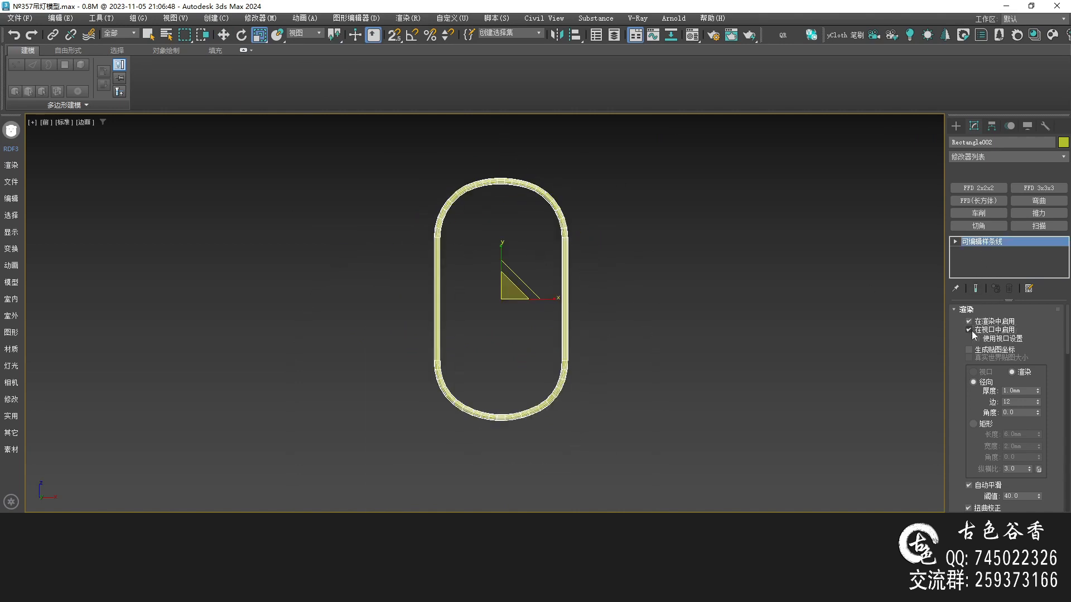
double_click(1014, 390)
type("6")
key("Return")
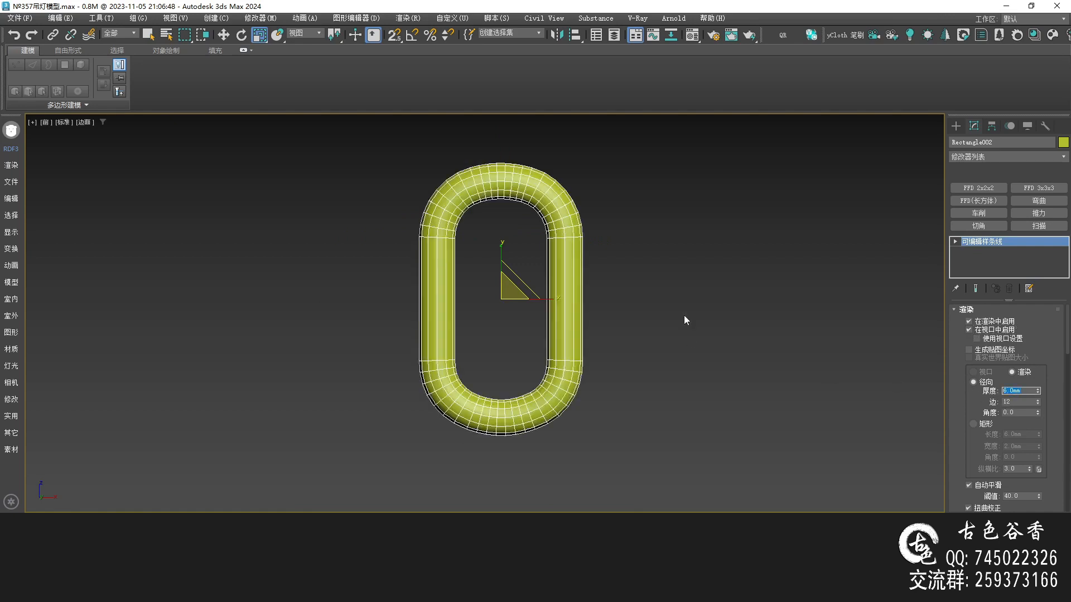
Convert the thickened spline to an editable poly and inspect the chain link in perspective.
scroll(521, 260, "up", 5)
middle_click_drag(600, 305, 599, 290)
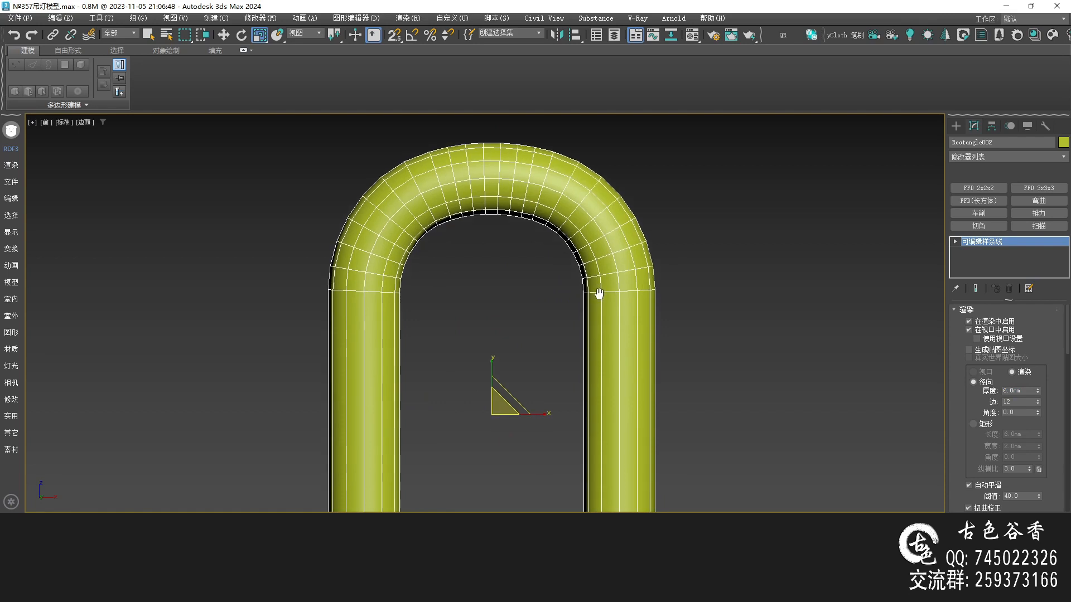
middle_click_drag(748, 390, 698, 308)
scroll(671, 376, "down", 2)
key("alt+w")
key("alt+w")
middle_click_drag(544, 315, 506, 317, "alt")
key("alt+ctrl+p")
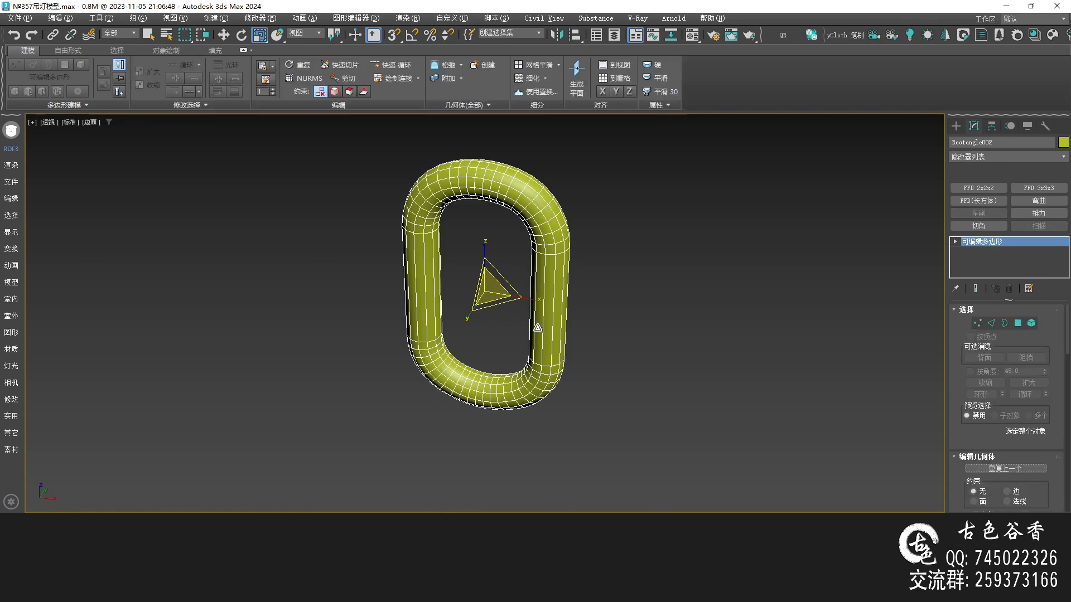
mouse_move(499, 224)
middle_mouse_down("alt")
mouse_move(535, 237)
mouse_move(566, 208)
mouse_move(495, 162)
mouse_move(502, 243)
middle_mouse_up("alt")
key("q")
scroll(511, 260, "up", 2)
scroll(544, 235, "up", 1)
In the front view, clone the chain link upward as one independent copy overlapping its upper end.
key("f")
scroll(613, 207, "down", 3)
key("w")
middle_click_drag(588, 230, 529, 241)
left_click_drag(534, 242, 533, 174, "shift")
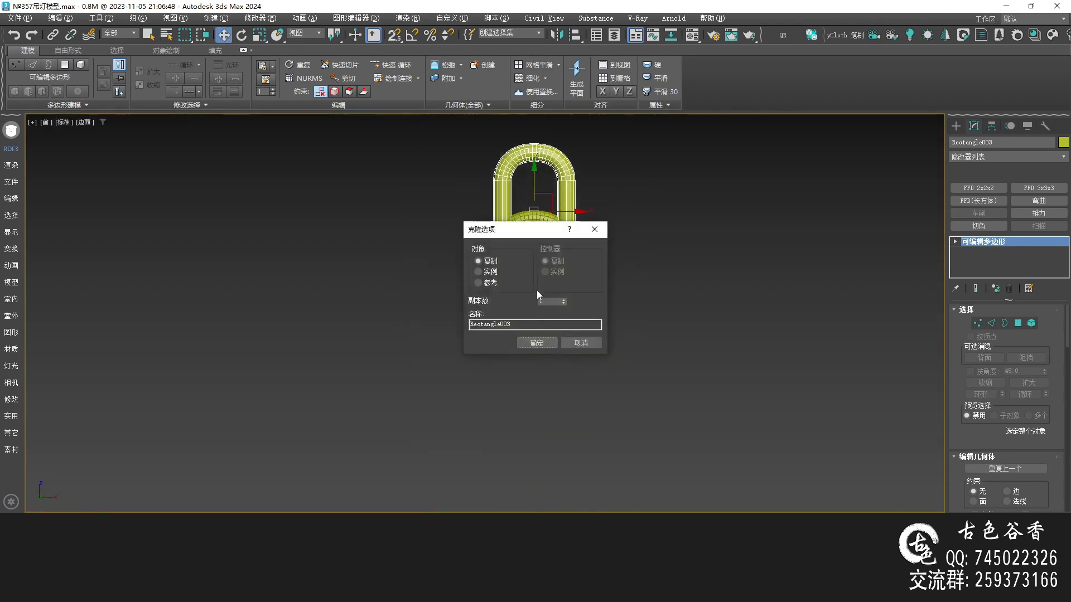
left_click(545, 344)
Rotate the copied link a quarter turn about its long axis with angle snap and check how the links interlock.
key("e")
key("a")
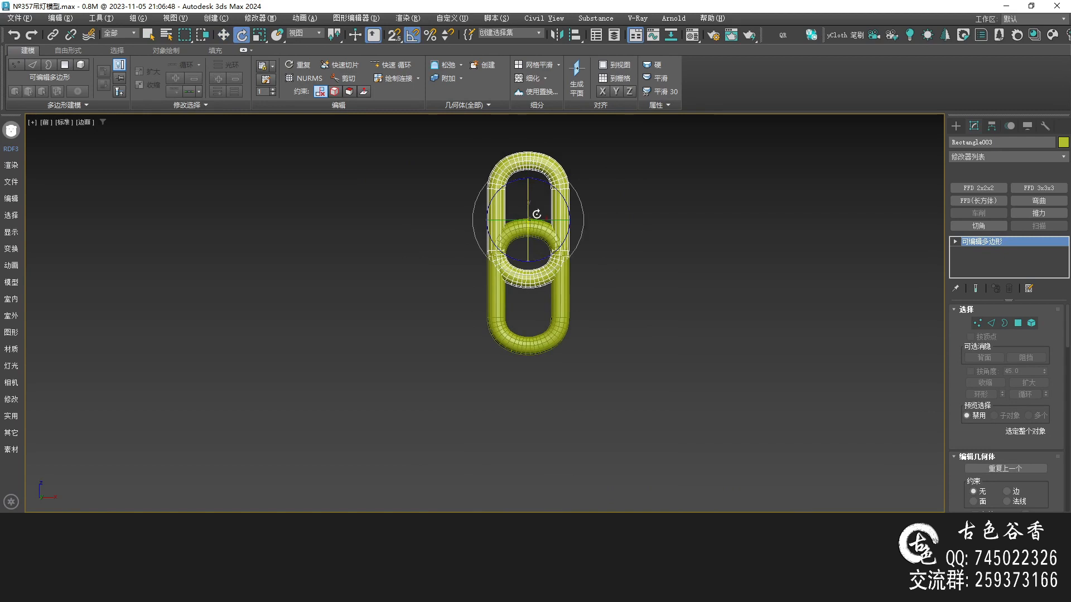
left_click_drag(530, 219, 528, 168)
key("a")
key("w")
key("alt+w")
key("alt+w")
middle_click_drag(547, 320, 510, 263, "alt")
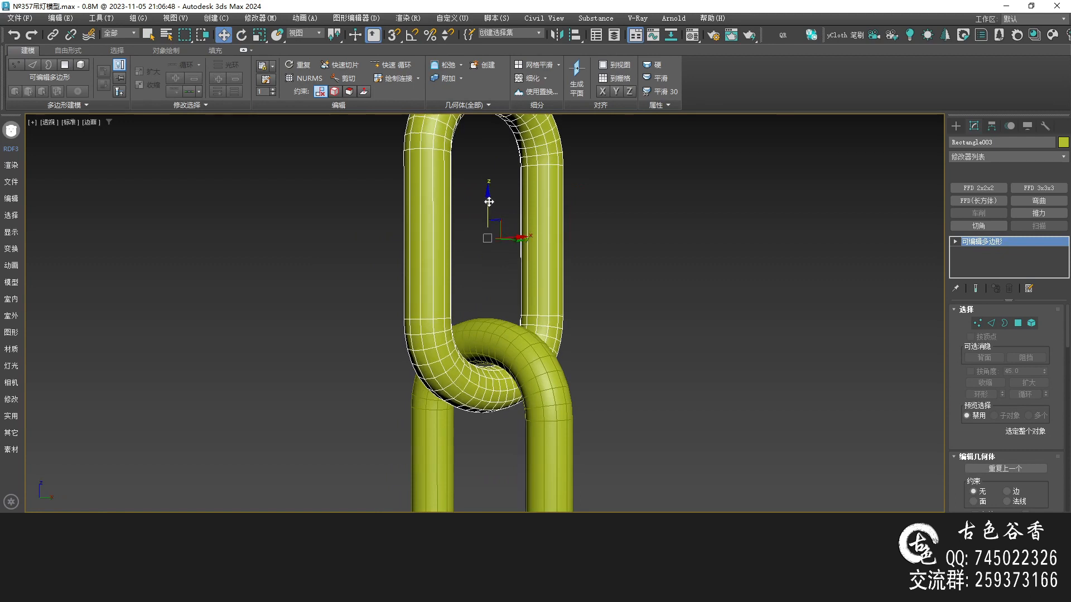
scroll(527, 256, "down", 6)
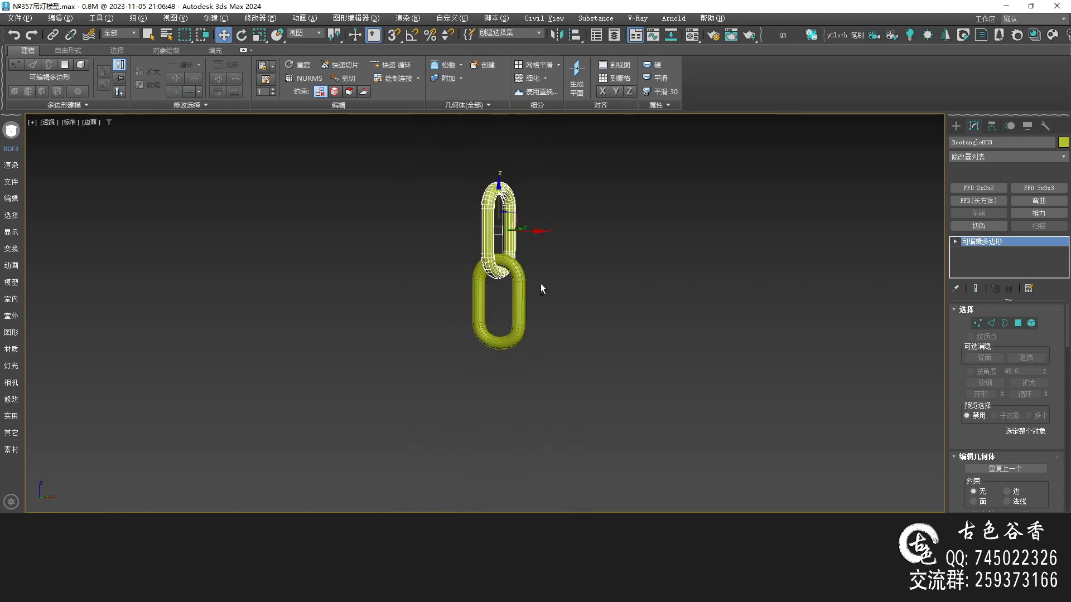
Select both chain links and clone the pair upward once as a copy in the front view.
left_click_drag(596, 321, 437, 192)
key("f")
middle_click_drag(574, 203, 561, 304)
mouse_move(526, 290)
left_mouse_down("shift")
mouse_move(528, 131)
mouse_move(541, 89)
left_mouse_up("shift")
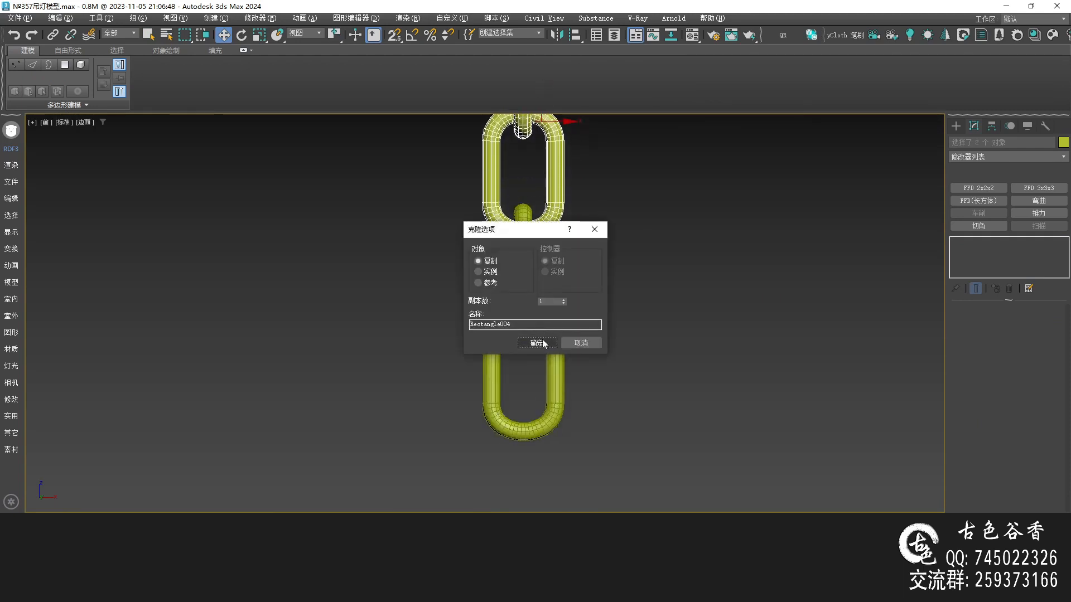
left_click(536, 343)
Fine-tune the copied pair's height in perspective so it interlocks with the pair below.
key("alt+w")
key("alt+w")
middle_click_drag(551, 259, 504, 243)
key("z")
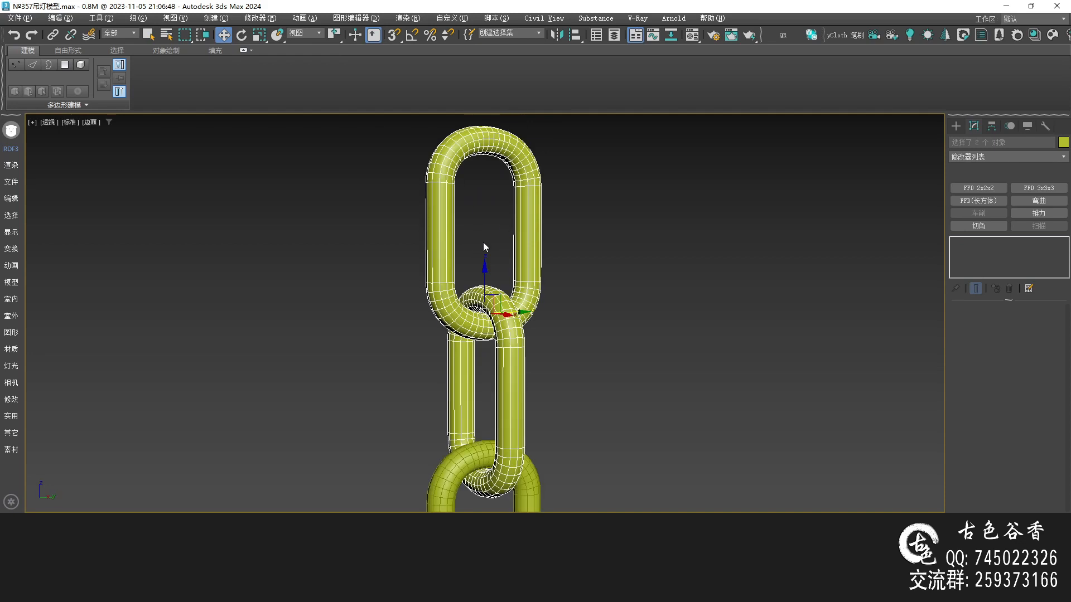
left_click_drag(488, 269, 483, 266)
scroll(482, 266, "down", 4)
key("q")
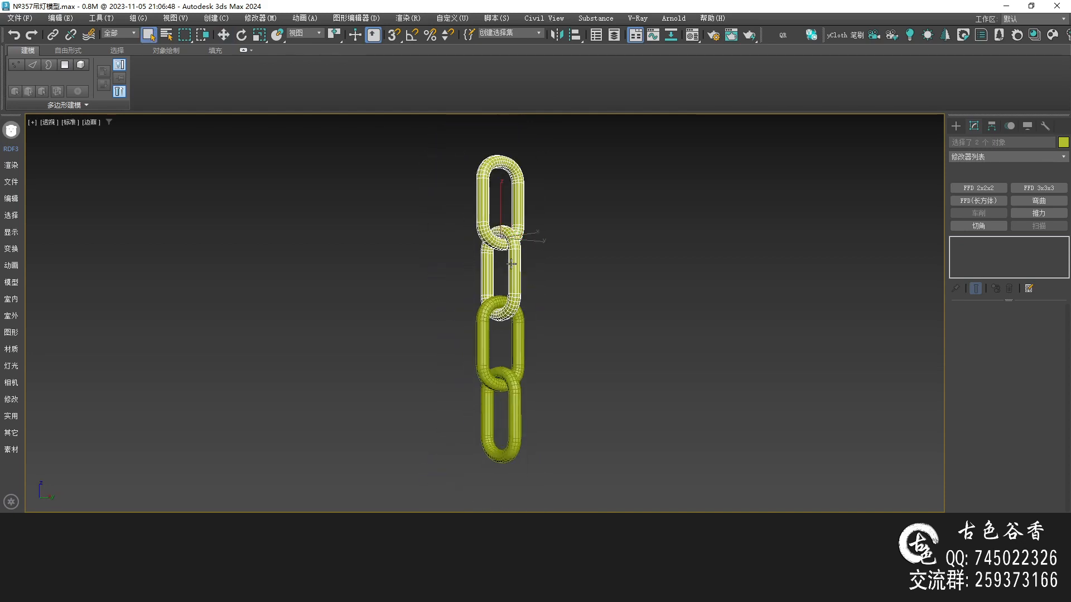
Select all four chain links and clone them upward once so the copies continue the chain.
key("ctrl+a")
key("w")
scroll(480, 307, "down", 5)
mouse_move(483, 295)
left_mouse_down("shift")
mouse_move(494, 151)
mouse_move(474, 218)
mouse_move(474, 209)
left_mouse_up("shift")
left_click(537, 342)
scroll(483, 219, "up", 4)
scroll(467, 399, "up", 6)
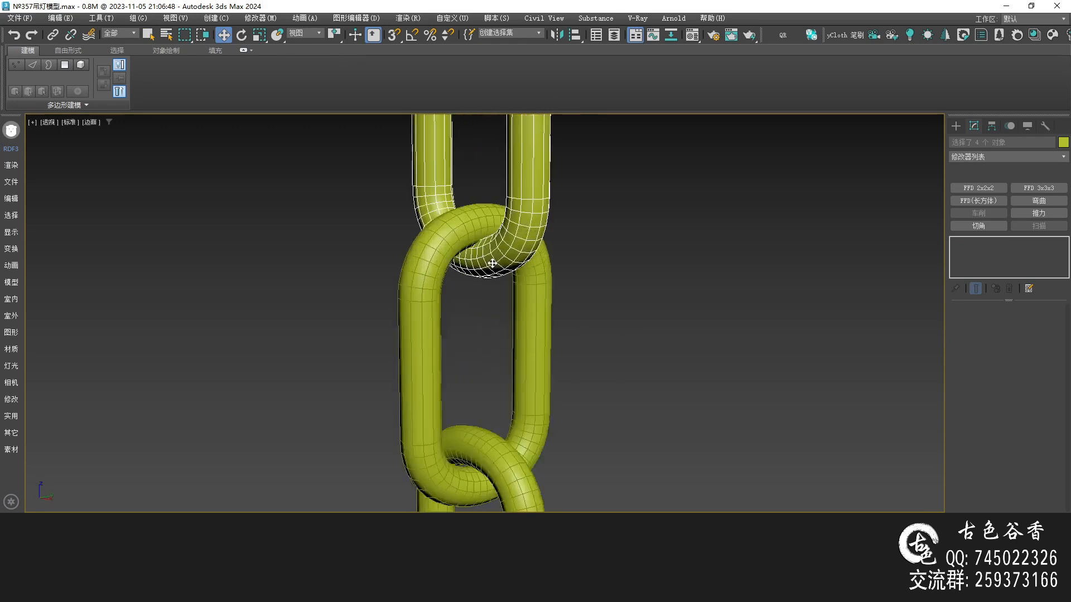
Check the joint between the original and copied links and fine-tune the copies' height so they interlock.
middle_click_drag(484, 209, 486, 301)
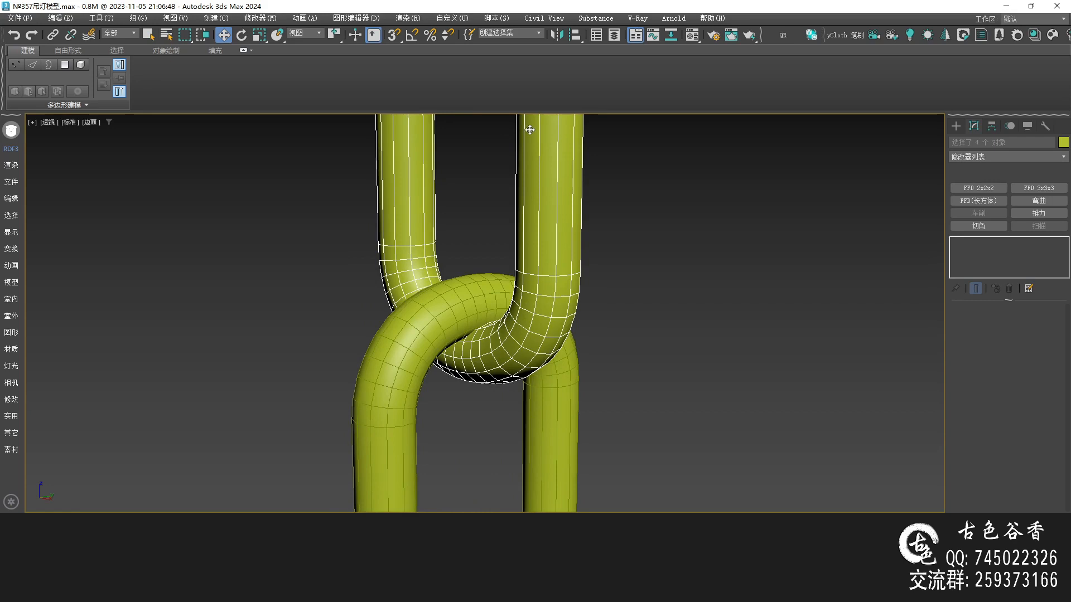
scroll(495, 267, "down", 4)
scroll(471, 193, "down", 3)
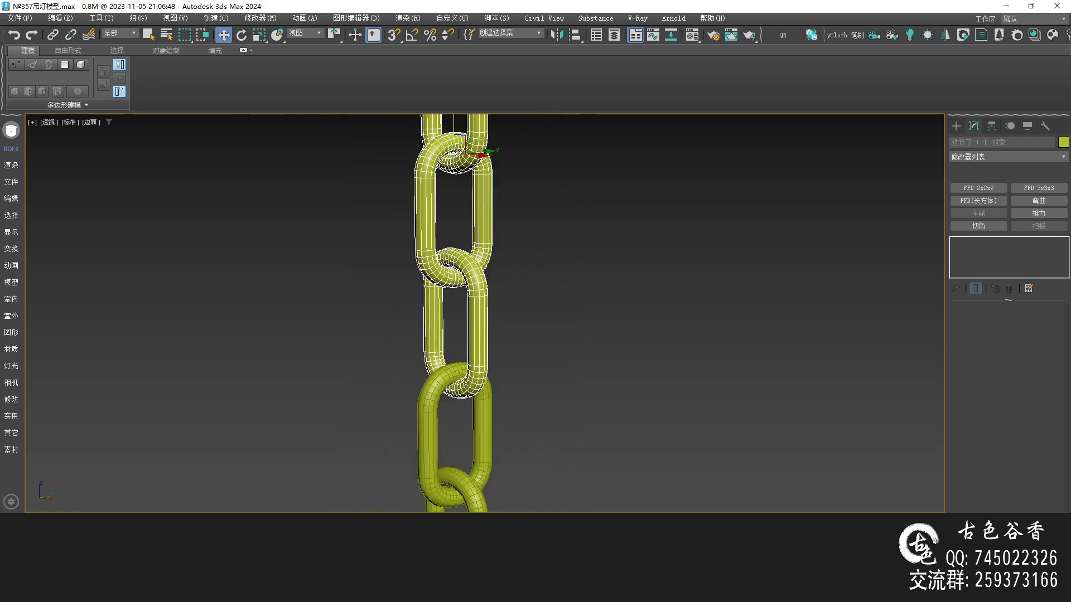
middle_click_drag(635, 355, 634, 352)
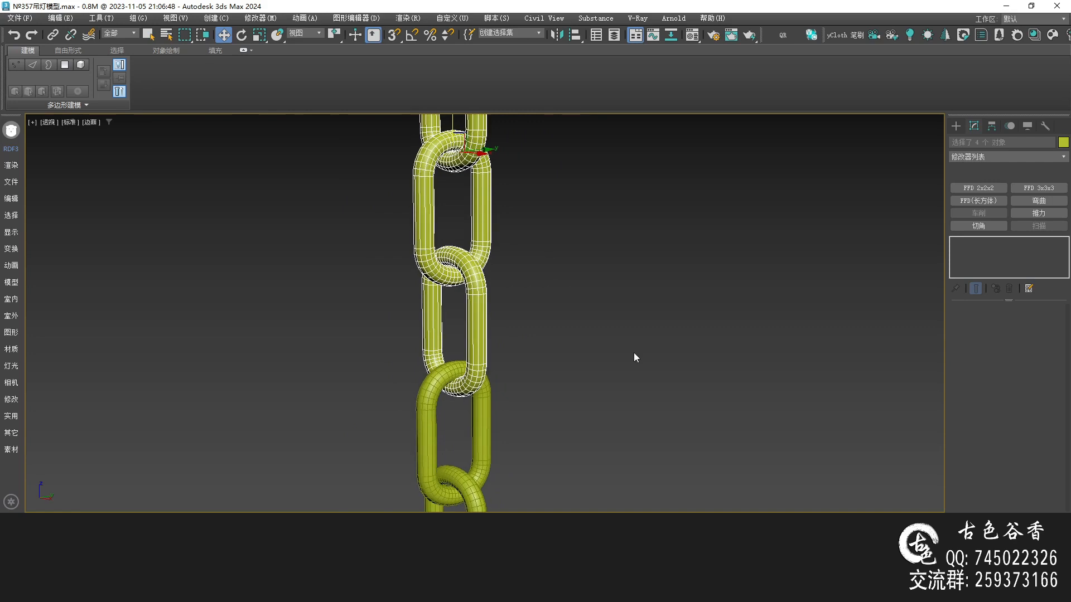
middle_click_drag(544, 242, 543, 273)
left_click_drag(451, 142, 459, 142)
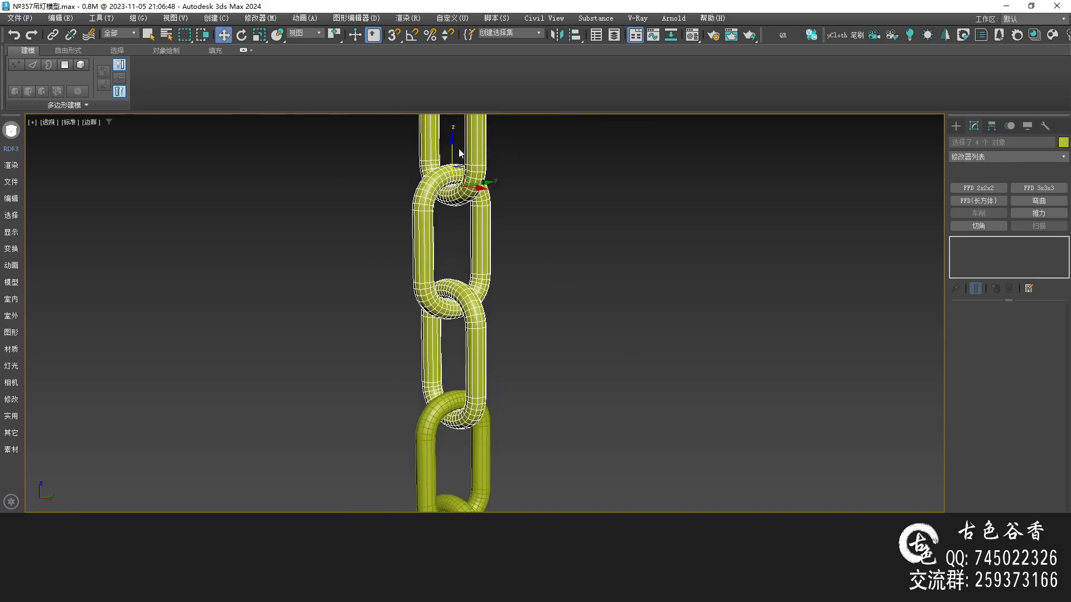
scroll(459, 142, "down", 5)
middle_click_drag(505, 241, 493, 290)
key("q")
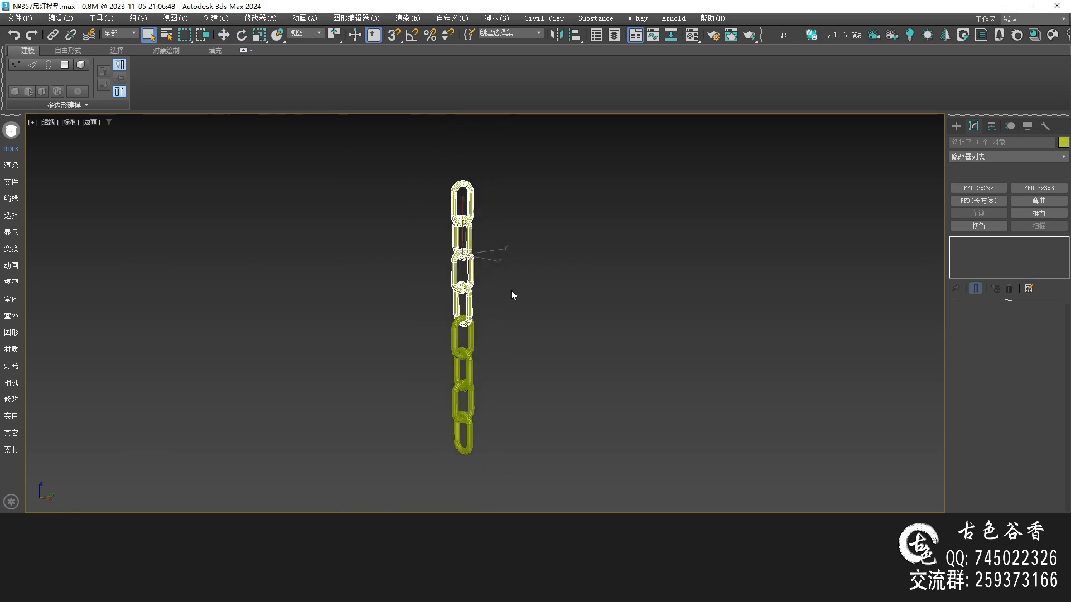
Exit isolation and attach all the chain links together into a single mesh.
key("alt+q")
middle_click_drag(511, 376, 603, 419, "alt")
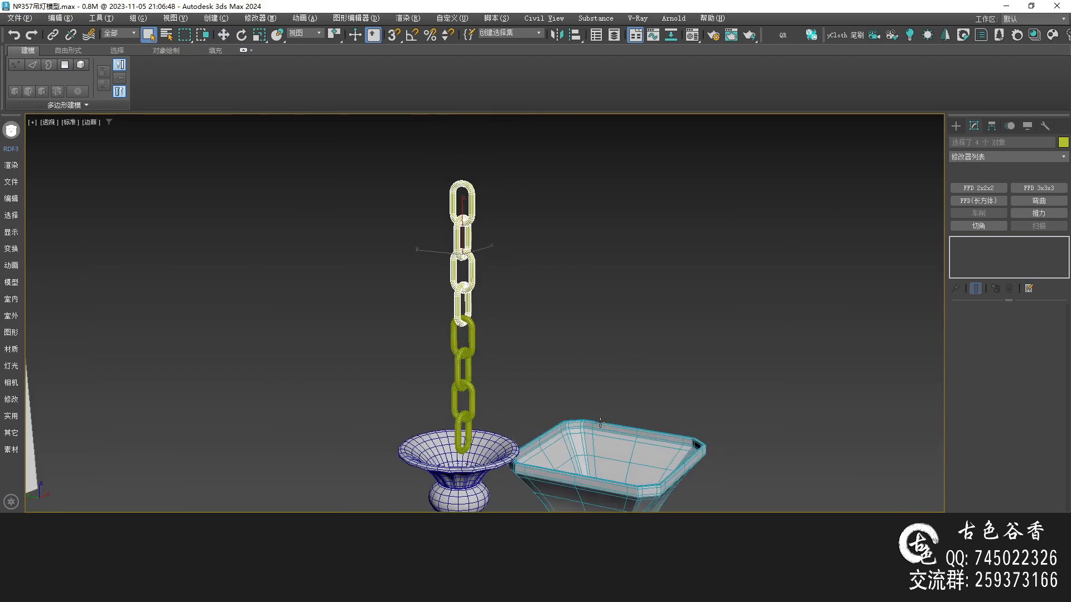
middle_click_drag(492, 411, 453, 341)
scroll(479, 364, "up", 3)
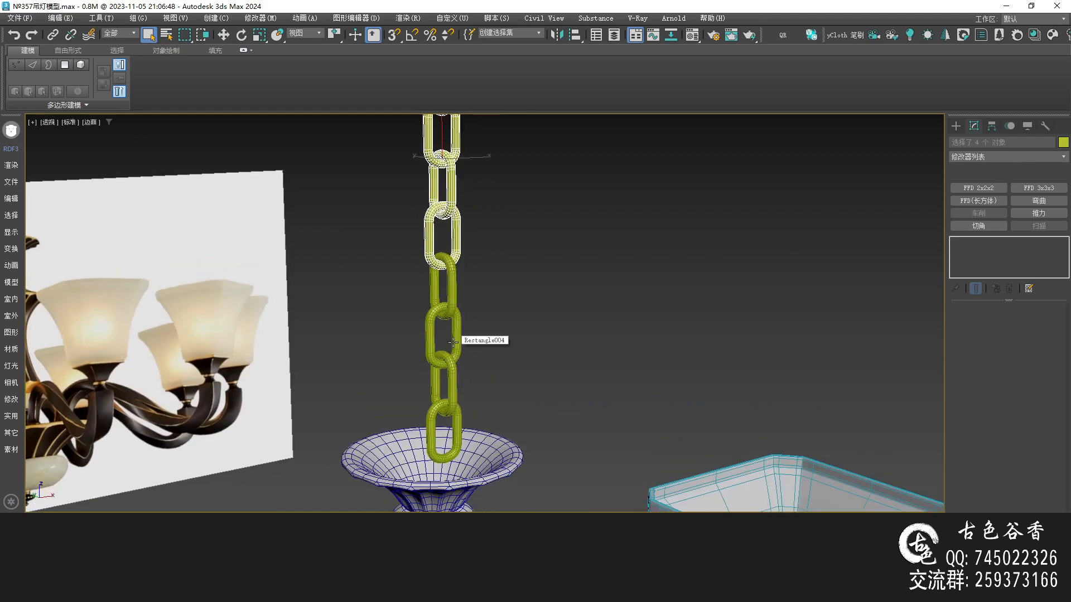
middle_click_drag(474, 223, 468, 241)
scroll(436, 406, "down", 3)
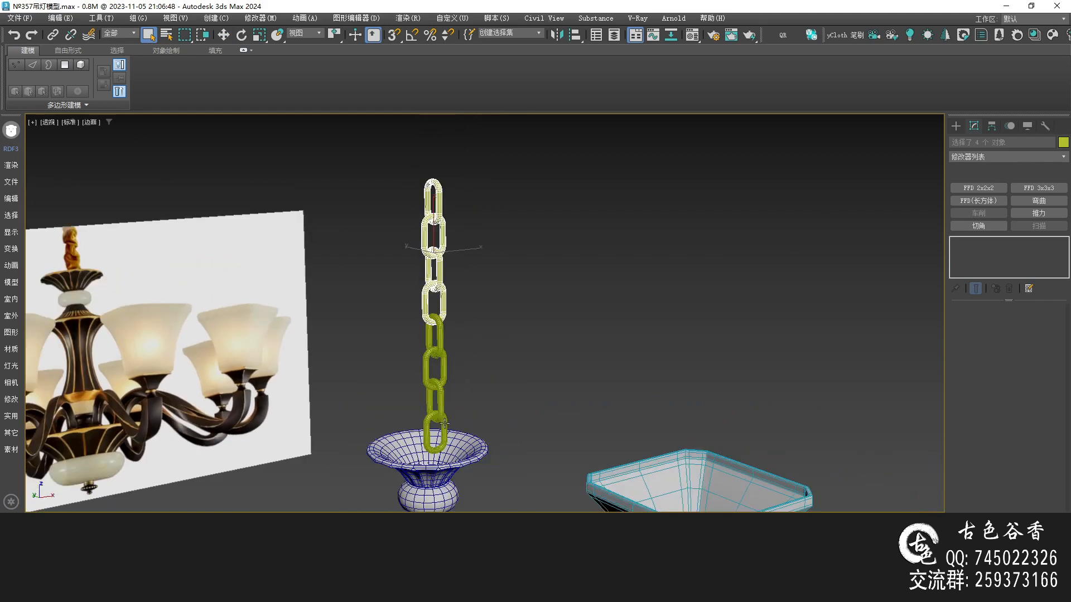
left_click(445, 424)
left_click(443, 315)
left_click(441, 252)
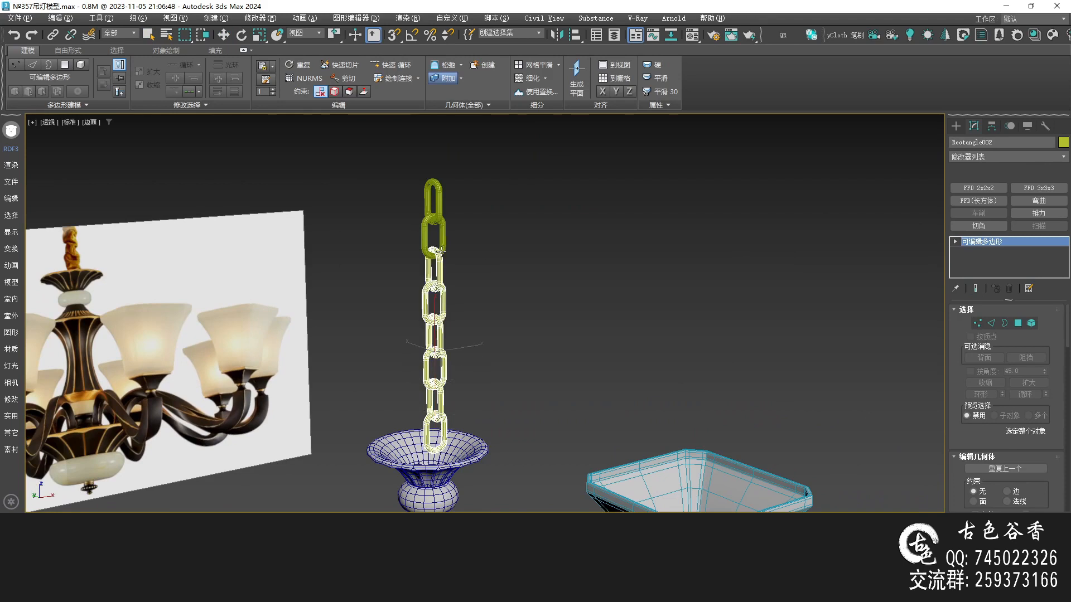
left_click(440, 197)
right_click(572, 266)
In the top view, align the chain to the chandelier body in X and Y position, center to center.
middle_click_drag(572, 266, 502, 290, "alt")
key("t")
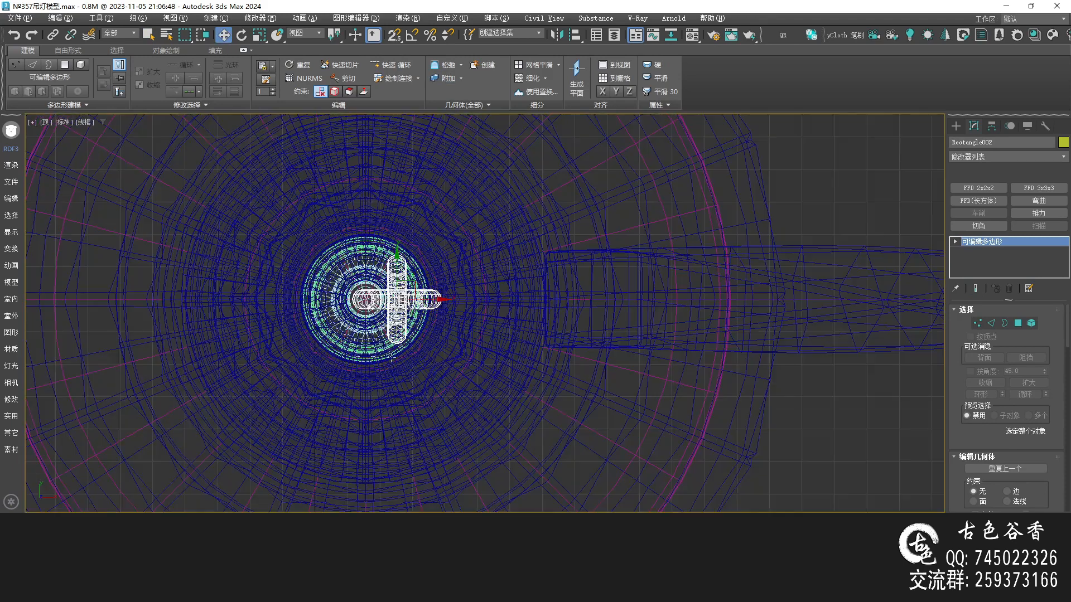
scroll(432, 361, "up", 2)
key("q")
left_click(426, 317)
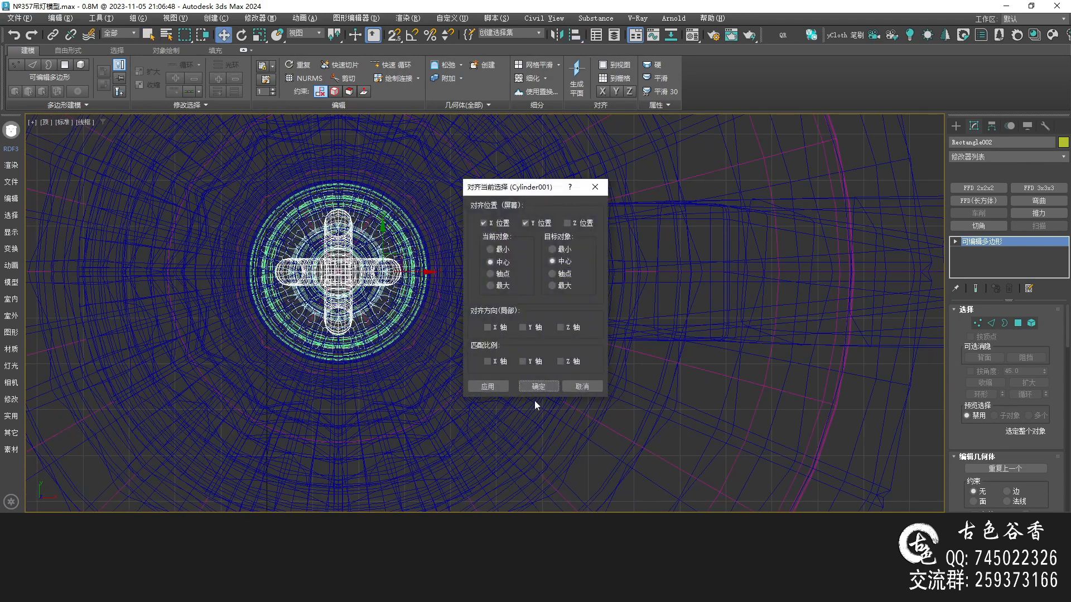
left_click(540, 388)
Examine in perspective how the chain's lowest link sits above the hole in the top dish.
key("alt+w")
middle_click(502, 435)
key("alt+w")
key("q")
middle_click_drag(549, 432, 466, 329, "alt")
scroll(466, 330, "down", 2)
middle_click_drag(441, 457, 467, 313)
middle_click_drag(467, 401, 469, 307, "alt")
scroll(464, 456, "up", 5)
scroll(464, 457, "down", 4)
middle_click_drag(509, 255, 485, 221, "alt")
scroll(514, 282, "up", 6)
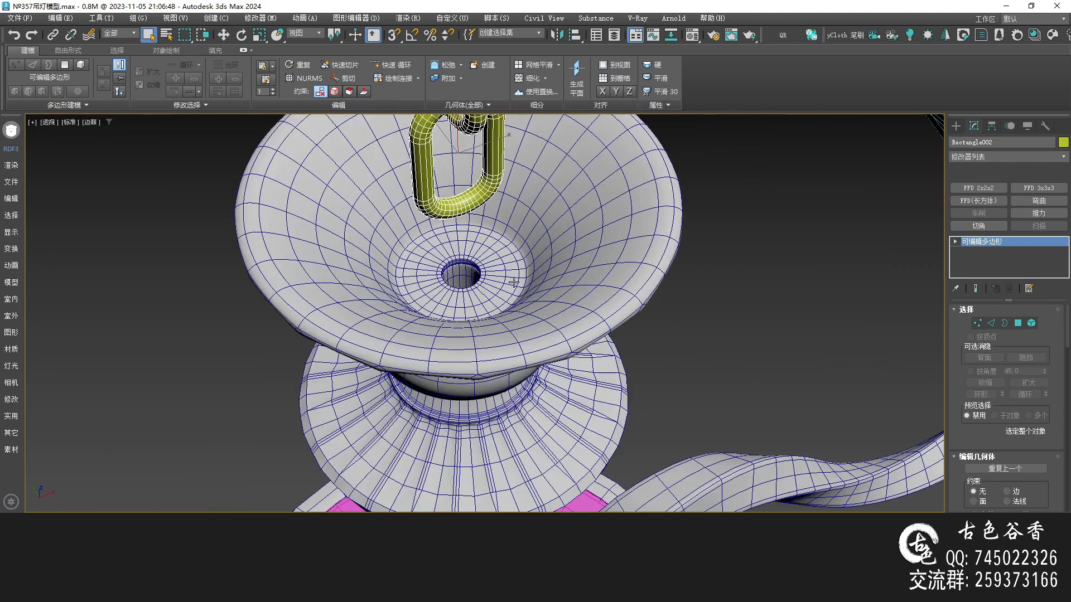
middle_click_drag(472, 259, 499, 255, "alt")
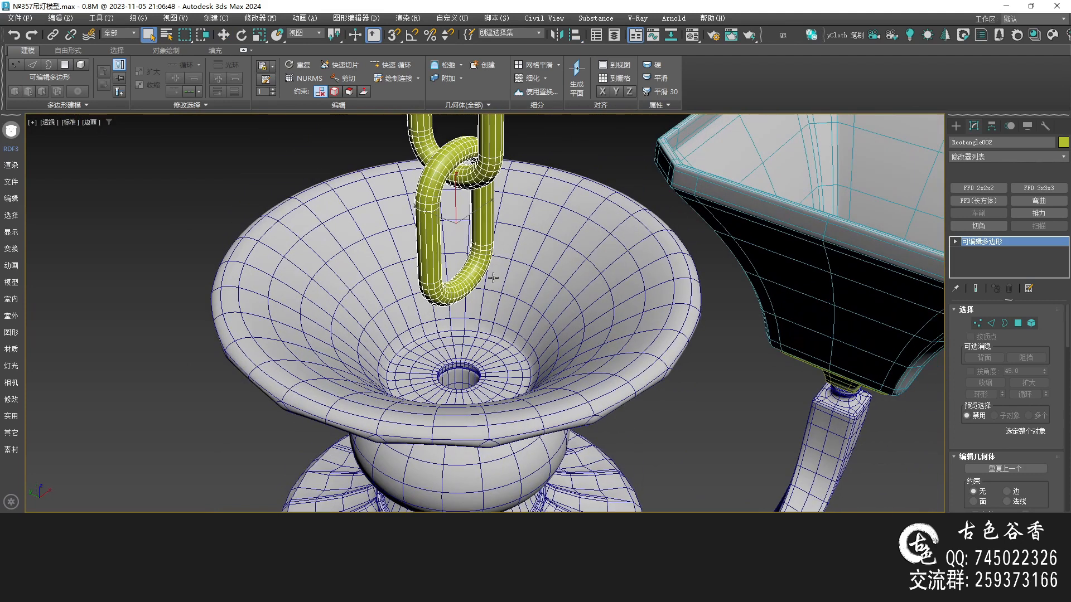
Create a cylinder of about 5.33 mm radius and 9.58 mm height at the dish's center in the top view.
left_click(956, 126)
left_click(976, 229)
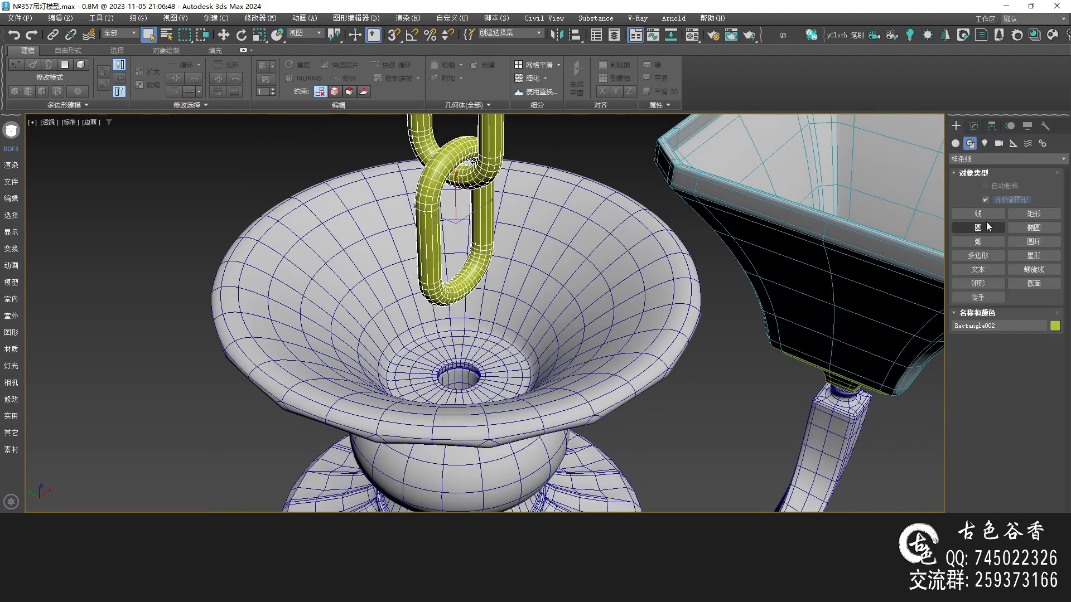
left_click(955, 144)
left_click(977, 227)
key("alt+w")
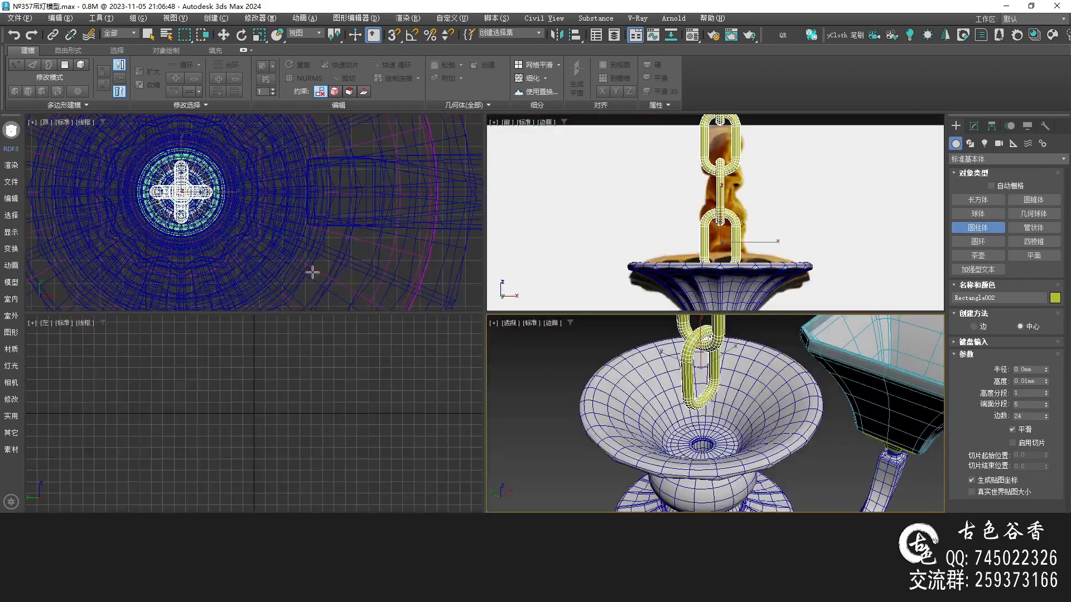
right_click(318, 275)
key("alt+w")
scroll(338, 270, "up", 5)
left_click_drag(345, 268, 398, 310)
key("s")
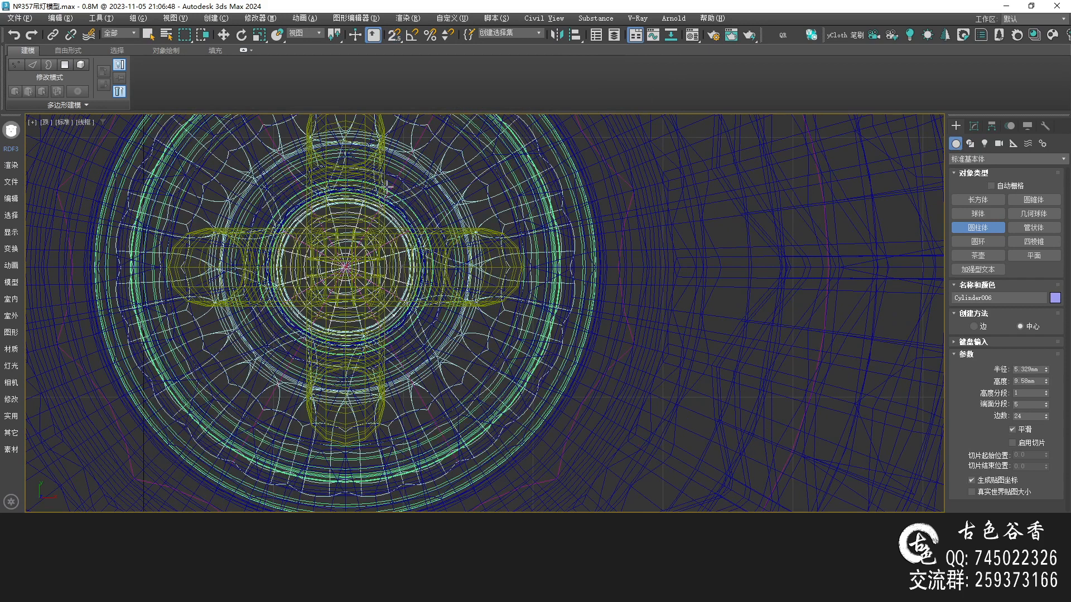
Set the new cylinder's cap segments to 2 and view it isolated in perspective.
left_click(1049, 408)
left_click(1048, 407)
left_click(1048, 407)
left_click(1049, 407)
middle_click_drag(628, 340, 624, 339)
key("alt+w")
key("alt+w")
key("alt+q")
scroll(642, 362, "down", 4)
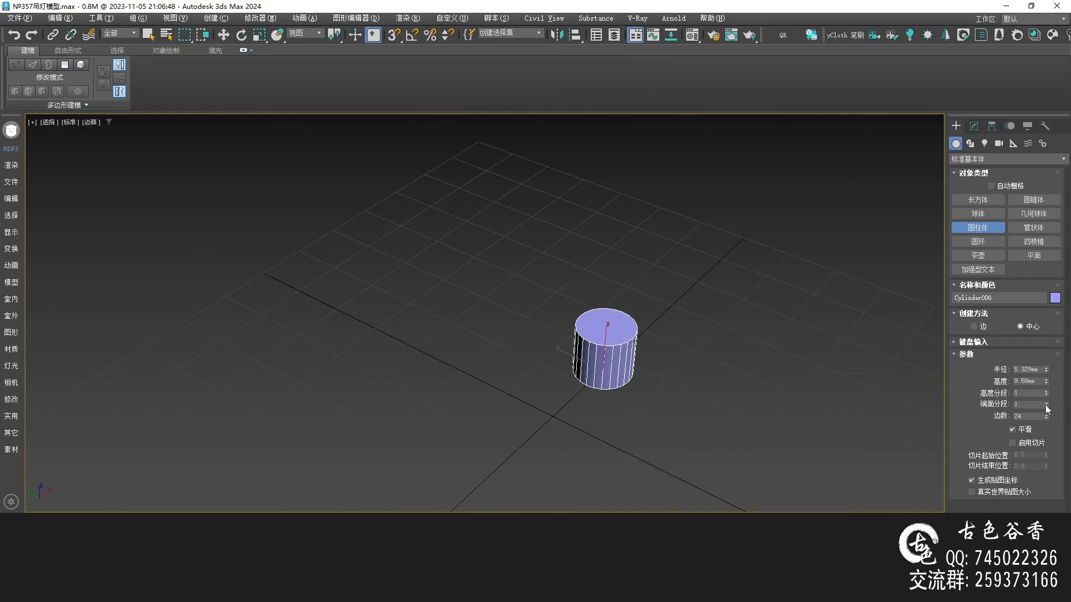
key("z")
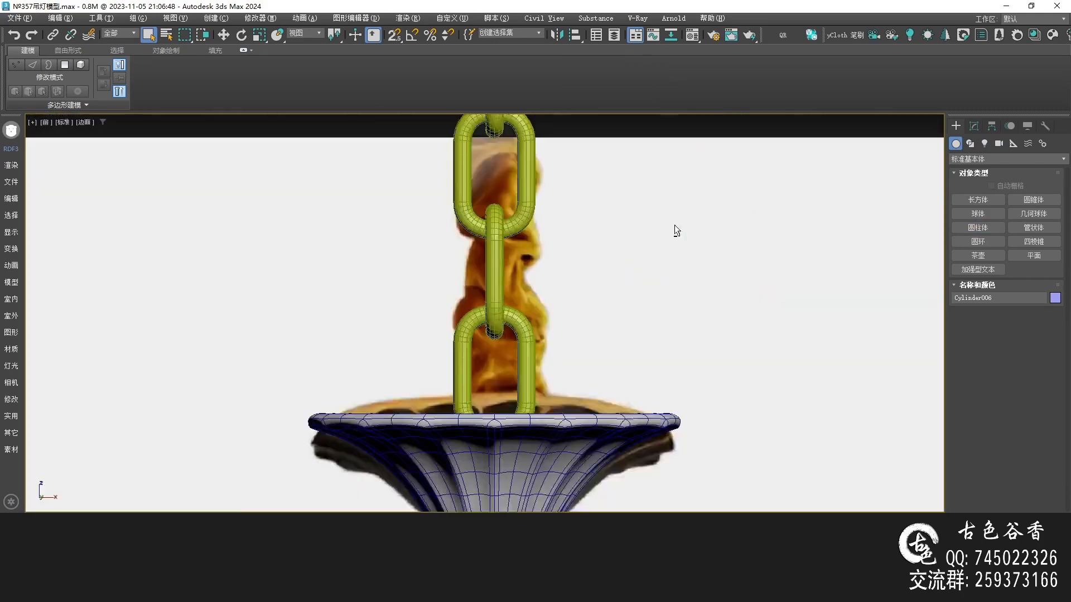
In the front view, move the cylinder up to the level of the top dish.
scroll(674, 225, "down", 5)
key("w")
scroll(548, 460, "down", 3)
left_click_drag(528, 450, 581, 196)
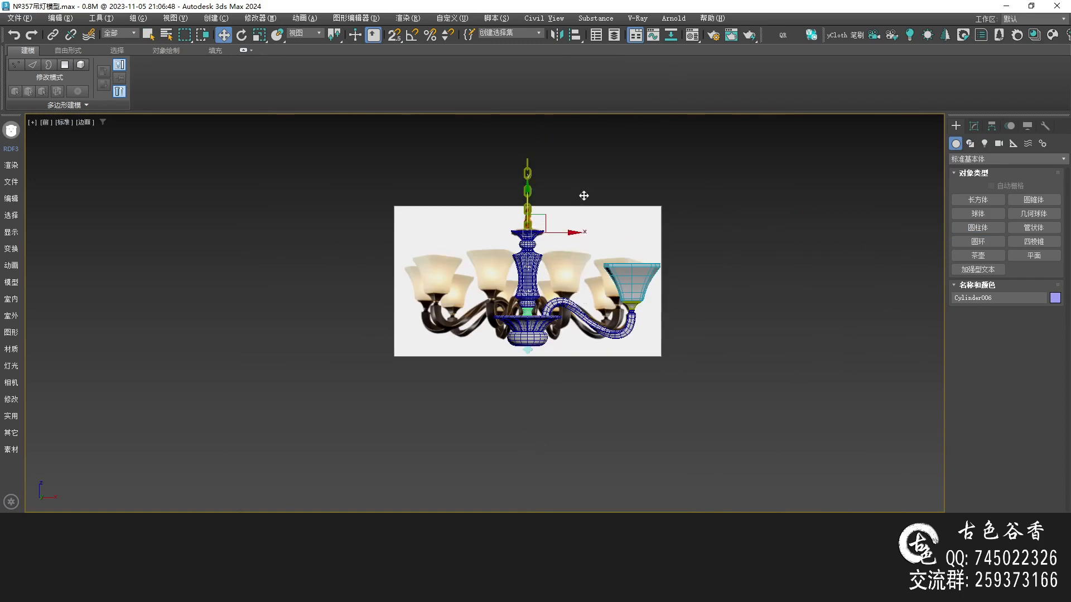
scroll(530, 231, "up", 6)
key("F4")
middle_click_drag(531, 237, 527, 277)
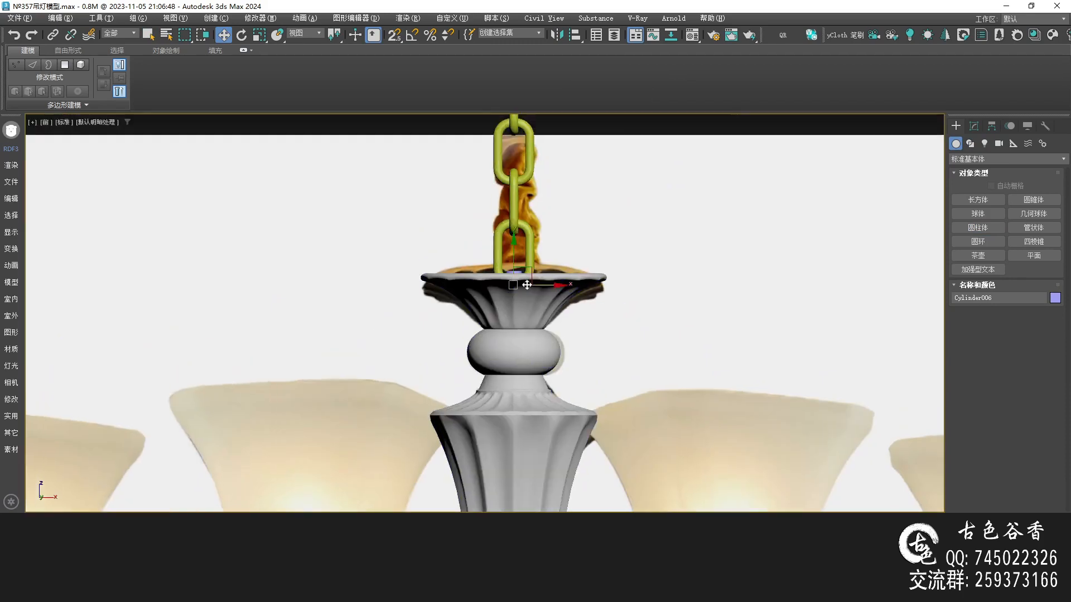
Adjust the cylinder's height in perspective so it stands in the hole of the top dish.
key("p")
key("z")
scroll(516, 314, "down", 5)
middle_click_drag(568, 328, 513, 238, "alt")
left_click_drag(510, 234, 530, 356)
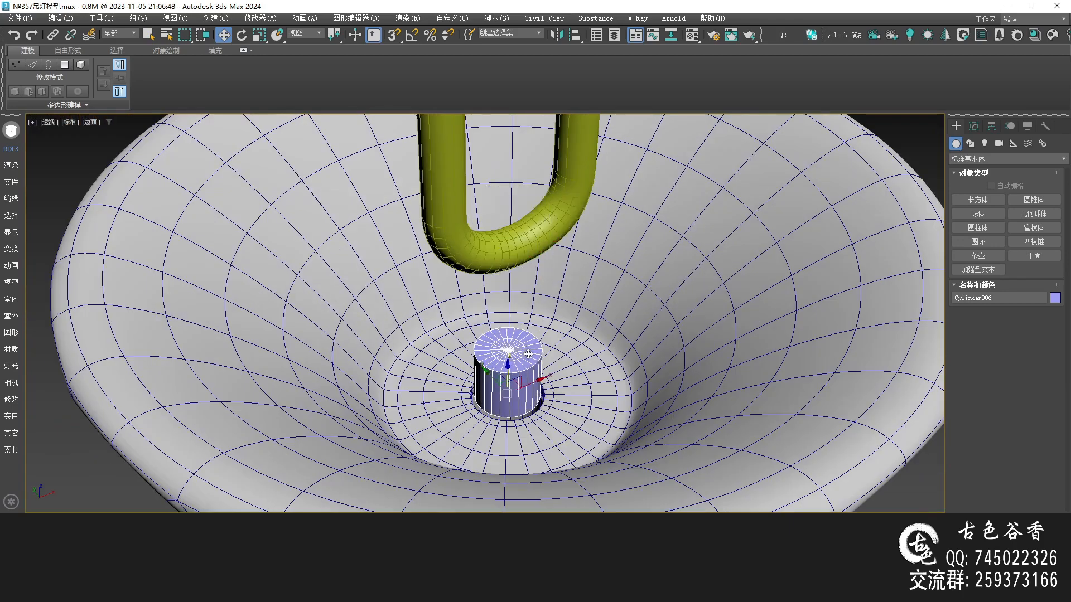
Set the cylinder's radius to about 7.09 mm and lengthen it until it reaches the lowest chain link.
left_click(974, 126)
left_click_drag(1046, 325, 1044, 304)
left_click_drag(509, 365, 518, 359)
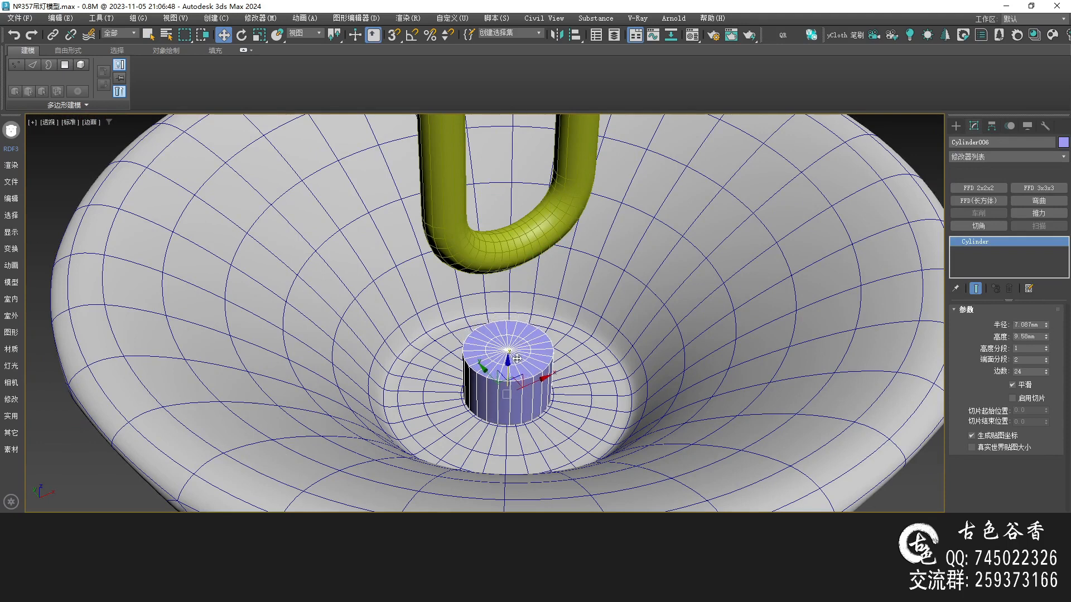
left_click_drag(1047, 325, 1047, 174)
scroll(485, 324, "down", 5)
mouse_move(485, 324)
middle_mouse_down("alt")
mouse_move(519, 268)
mouse_move(604, 283)
mouse_move(493, 331)
middle_mouse_up("alt")
scroll(494, 316, "up", 3)
Convert the cylinder to an editable poly and chamfer its top and bottom rim edges by about 1 mm.
key("alt+c")
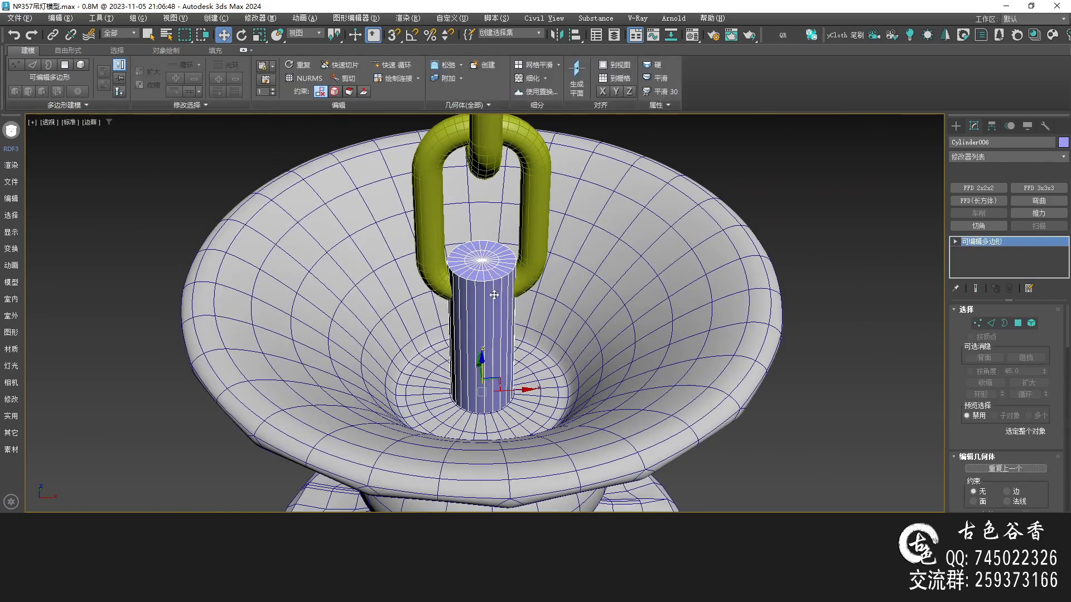
scroll(490, 284, "up", 3)
key("2")
key("q")
double_click(488, 275)
key("alt+q")
middle_click_drag(501, 399, 504, 279)
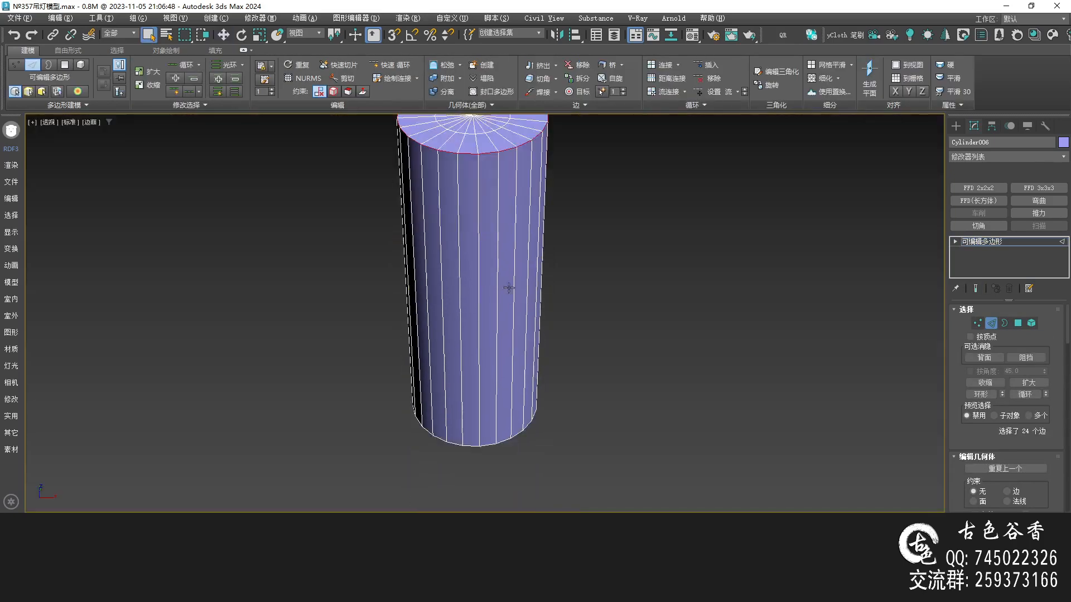
middle_click_drag(501, 468, 499, 409, "alt")
middle_click_drag(516, 502, 501, 336)
scroll(526, 321, "up", 4)
key("ctrl+shift+c")
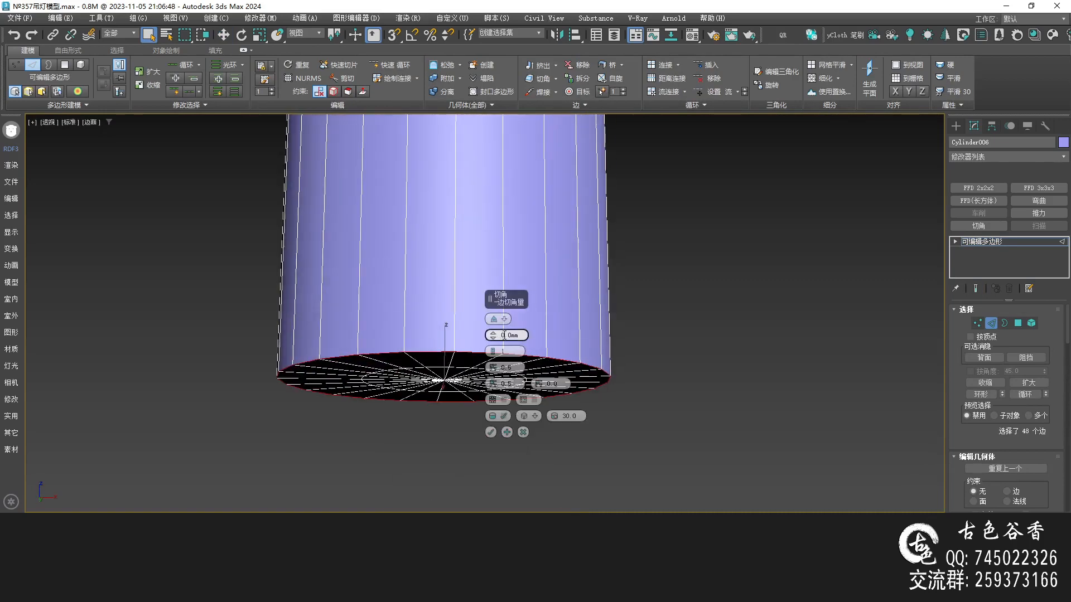
left_click_drag(494, 336, 493, 329)
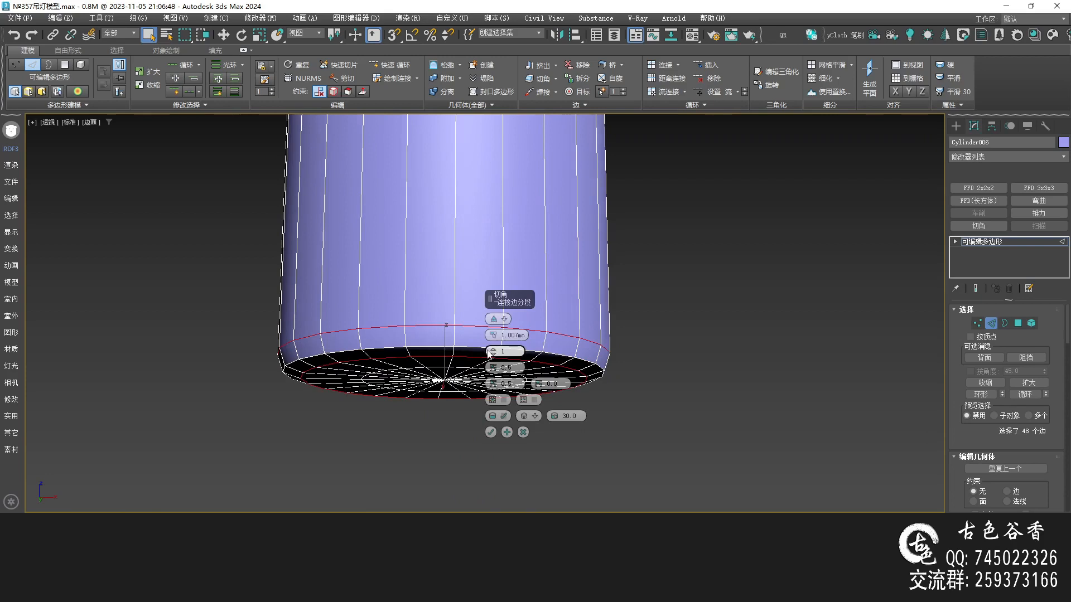
left_click(490, 432)
Connect the ring of vertical side edges with 2 segments and a pinch of 95 to support both ends.
key("z")
left_click(528, 399)
key("alt+r")
middle_click_drag(508, 215, 511, 251, "alt")
scroll(511, 251, "down", 3)
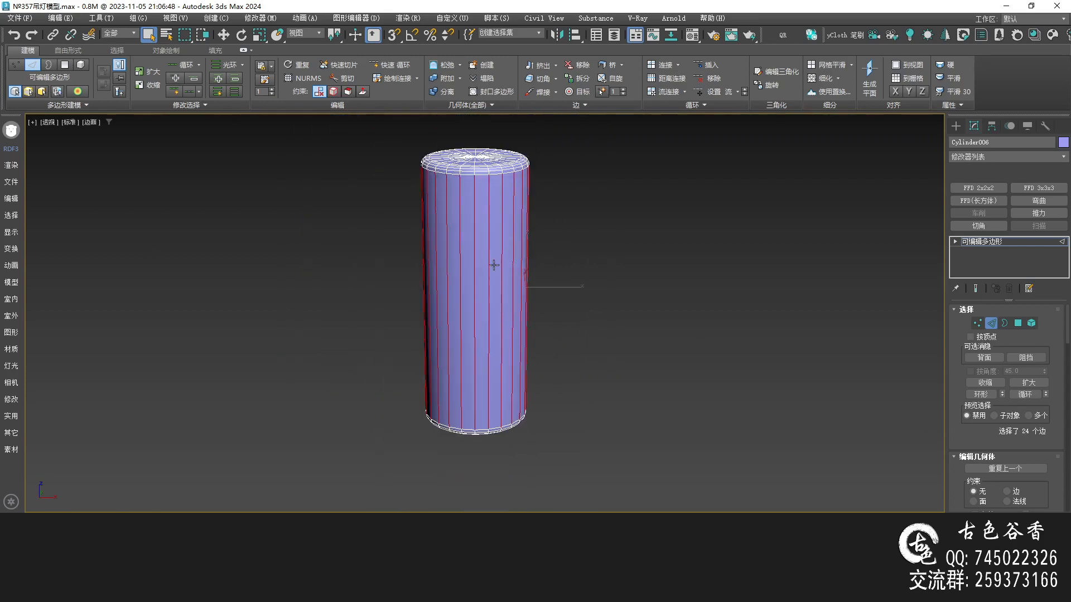
key("ctrl+shift+e")
left_click(491, 317)
left_click_drag(492, 334, 493, 125)
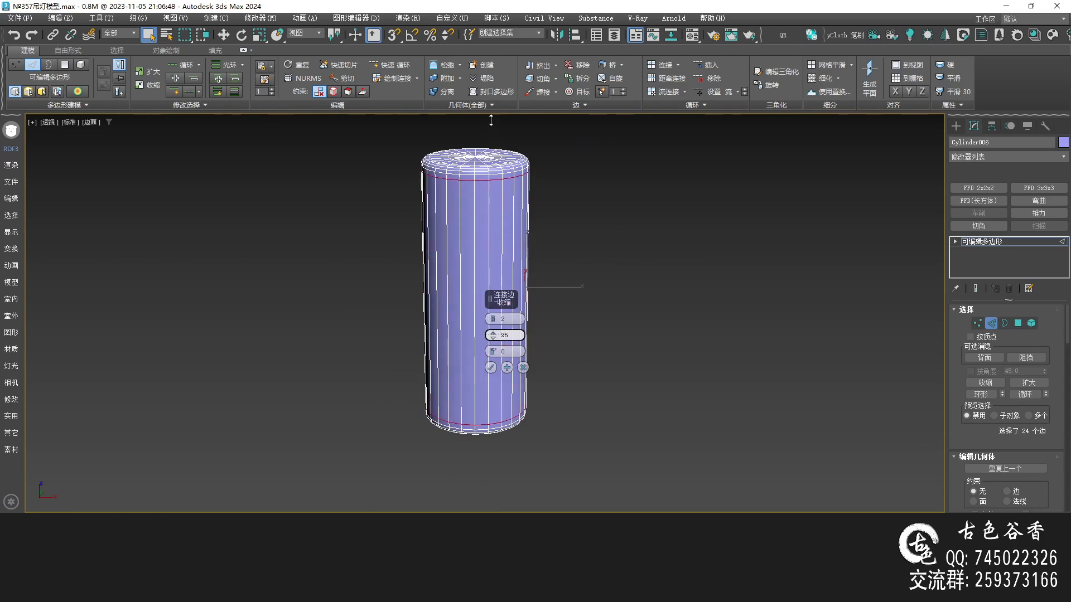
left_click(491, 367)
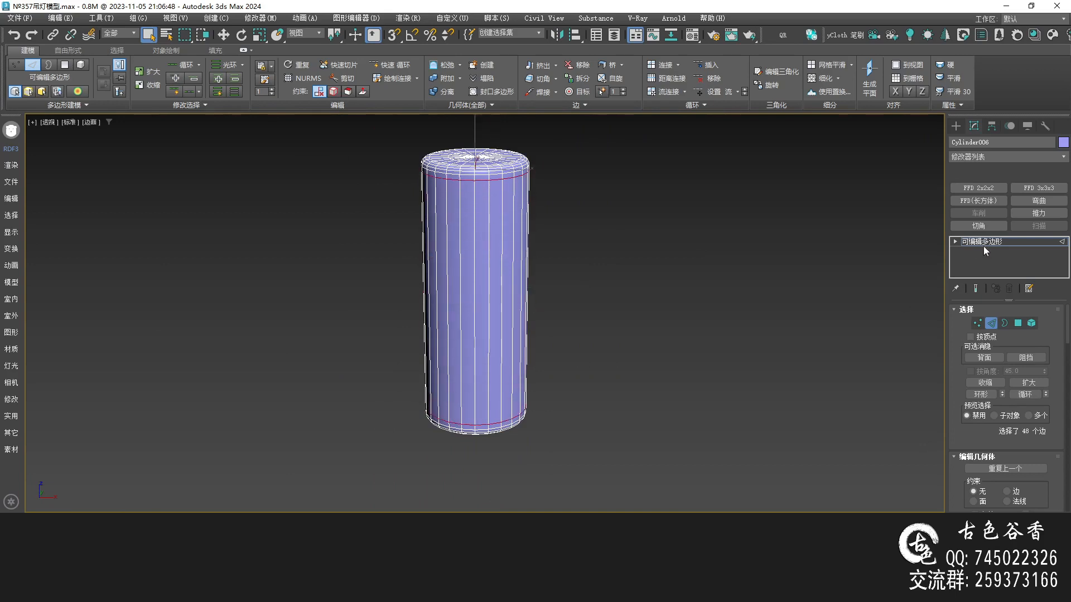
Select all the cylinder's polygons, leave sub-object editing and exit isolation to show the shaded chandelier.
key("4")
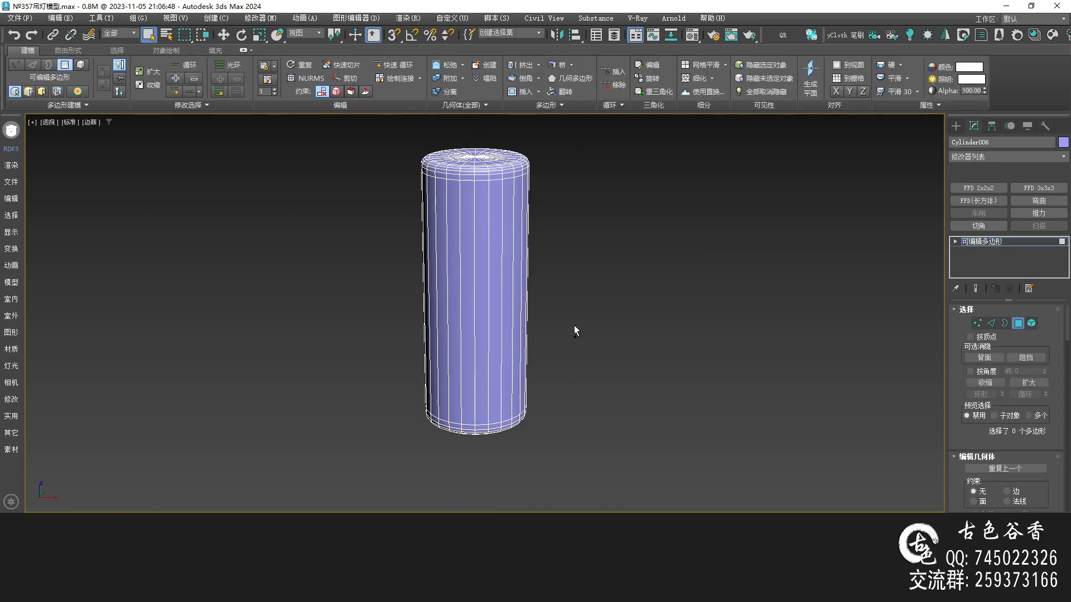
key("ctrl+a")
key("4")
key("alt+q")
middle_click_drag(518, 264, 533, 304, "alt")
scroll(526, 300, "down", 5)
left_click(723, 350)
key("F4")
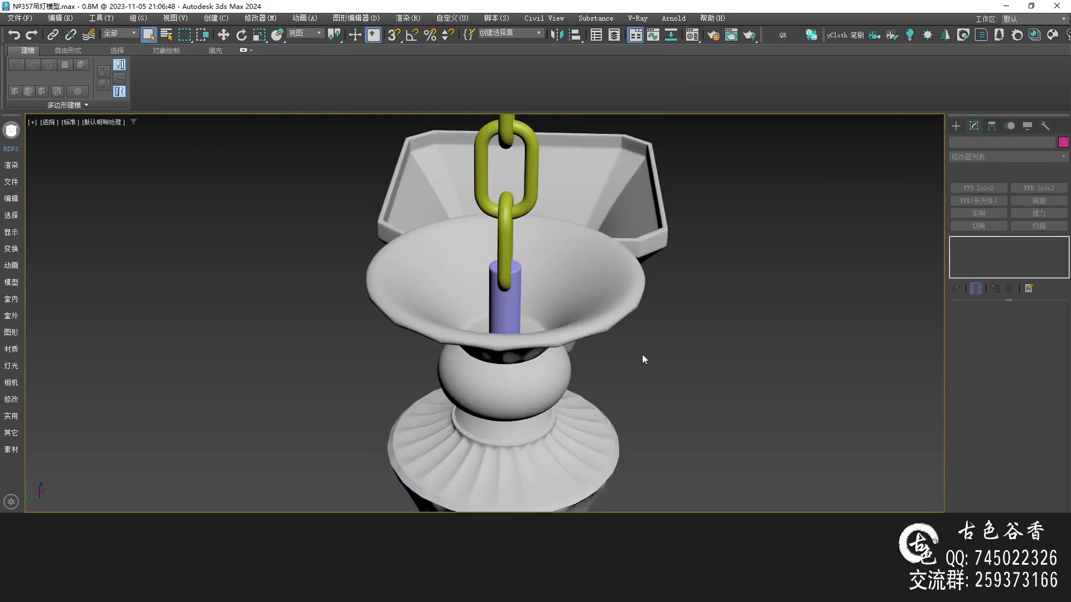
Attach the cylinder to the chain mesh and deselect it.
scroll(593, 350, "down", 4)
middle_click_drag(592, 350, 509, 329, "alt")
scroll(509, 328, "up", 6)
key("F4")
left_click(541, 341)
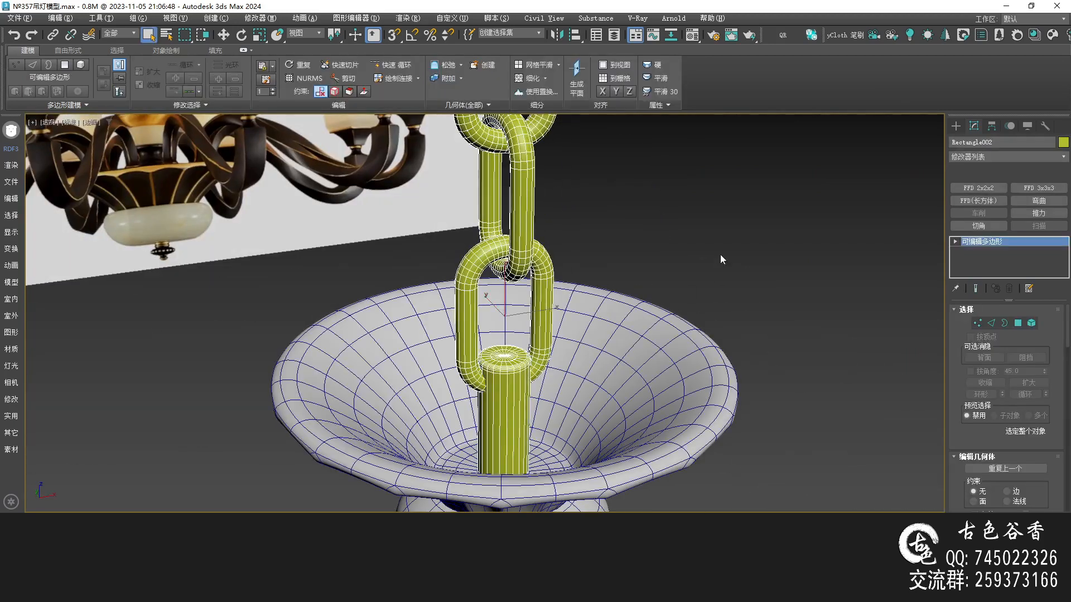
left_click(688, 280)
Select the pink disc inside the lower dish and assign it the 02 - Default standard material.
key("F4")
scroll(540, 270, "down", 6)
middle_click_drag(540, 270, 591, 355, "alt")
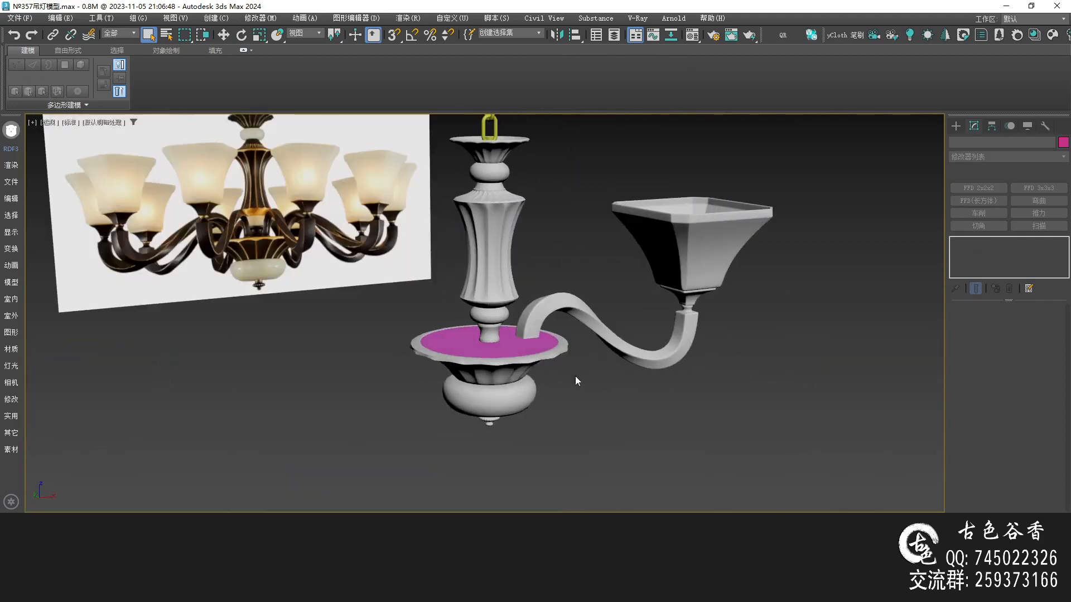
left_click(512, 348)
middle_click_drag(619, 273, 607, 305, "alt")
key("m")
left_click(712, 223)
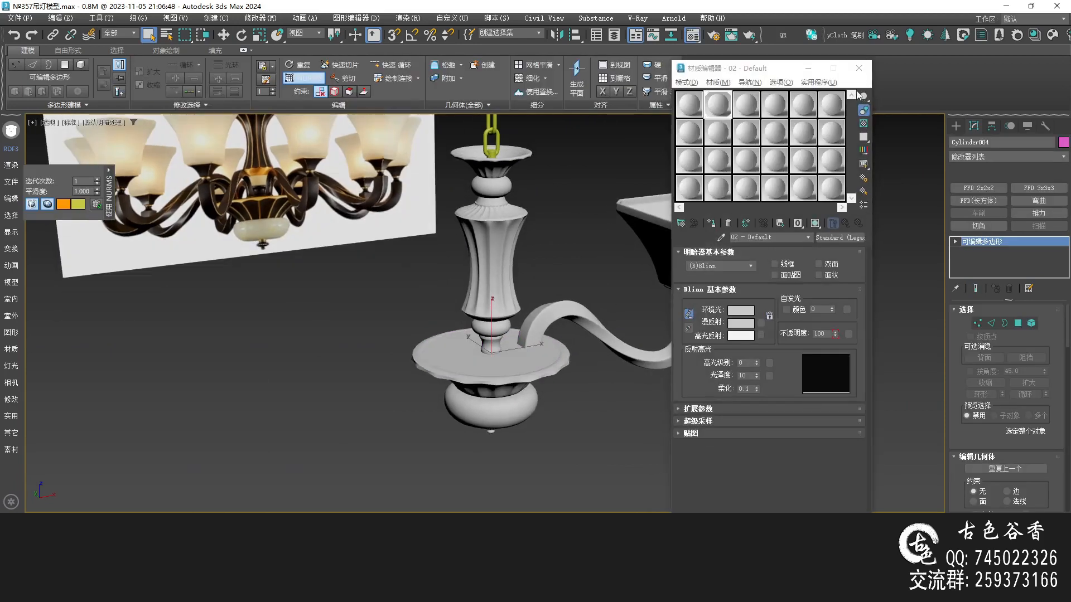
Display edged faces and attach the small cup holder and the square lampshade to the curved arm.
left_click(858, 68)
left_click_drag(786, 418, 676, 263)
middle_click_drag(676, 263, 663, 311, "alt")
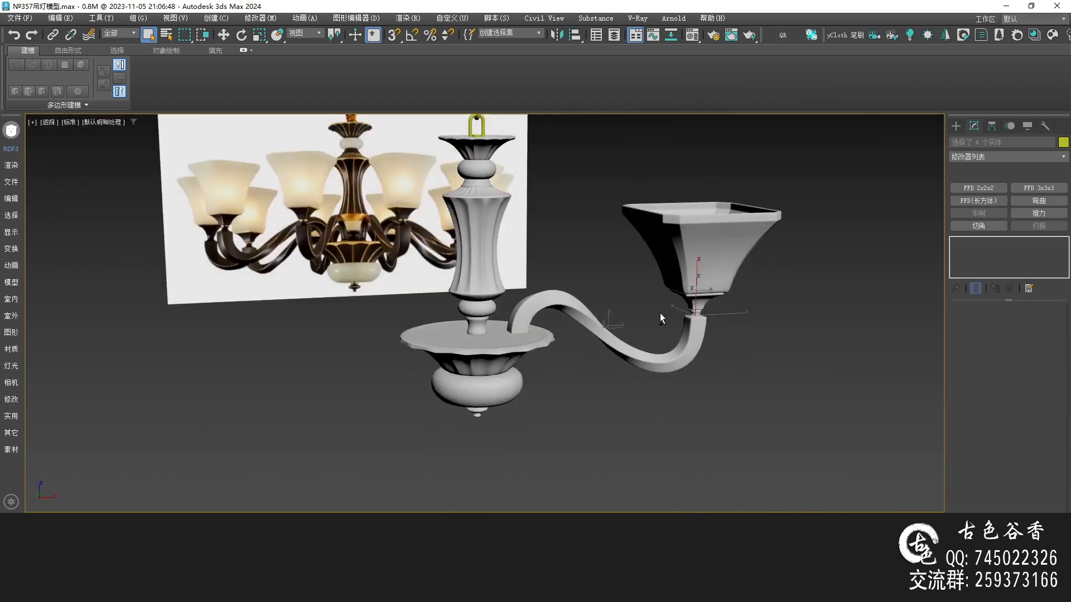
key("F4")
scroll(661, 342, "up", 5)
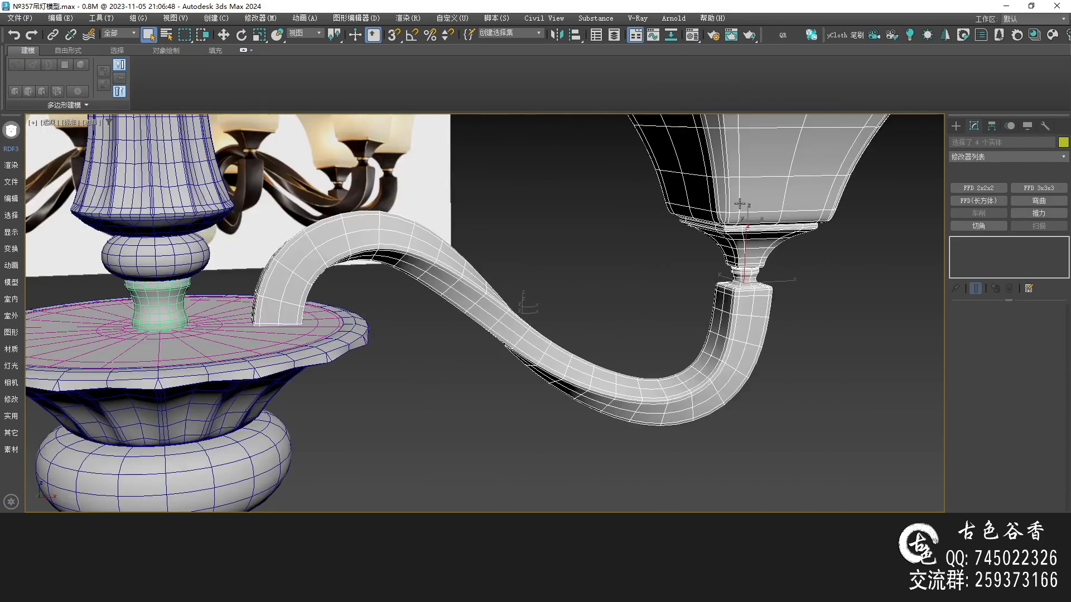
left_click(754, 211)
middle_click_drag(754, 212, 723, 252)
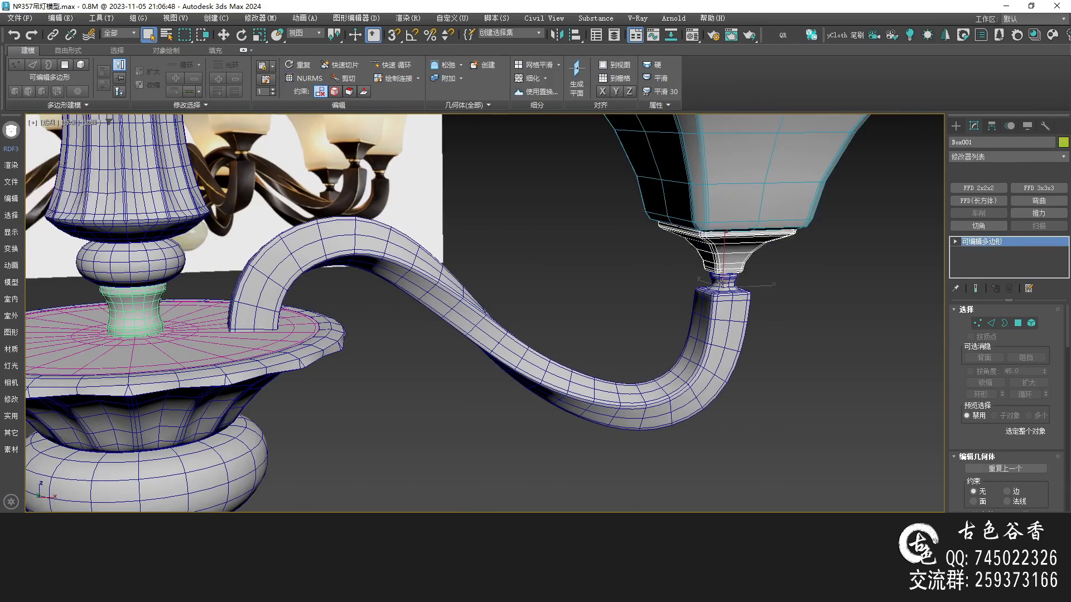
left_click(725, 310)
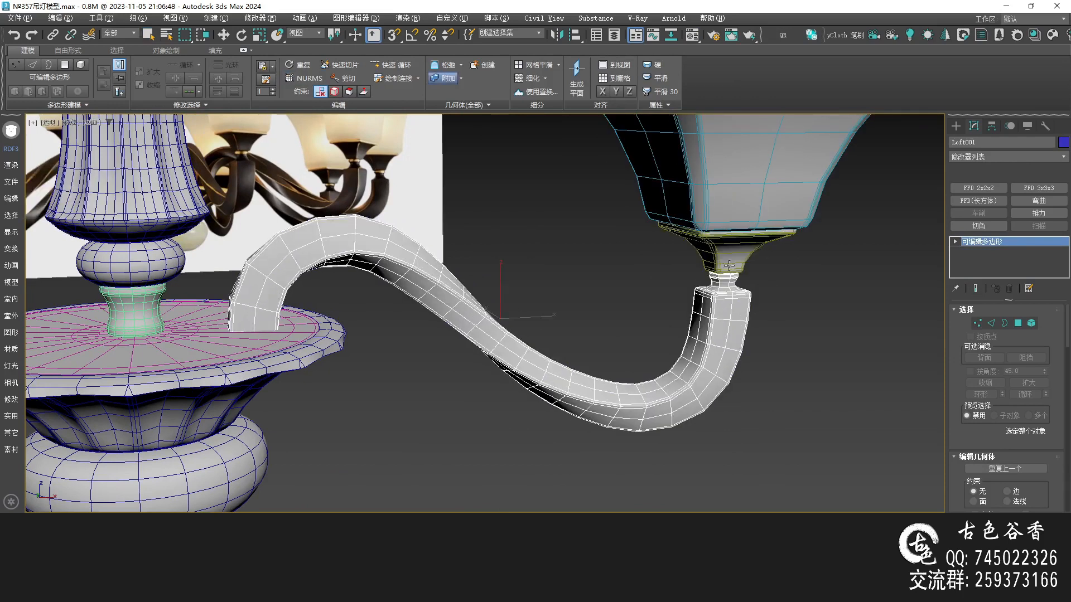
scroll(779, 286, "down", 3)
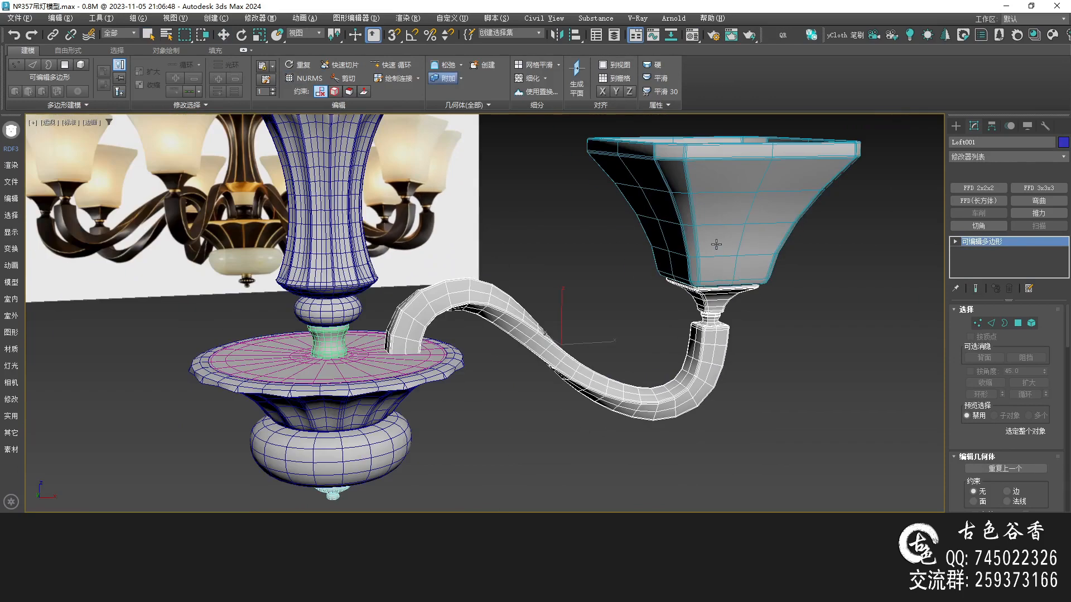
scroll(677, 290, "down", 4)
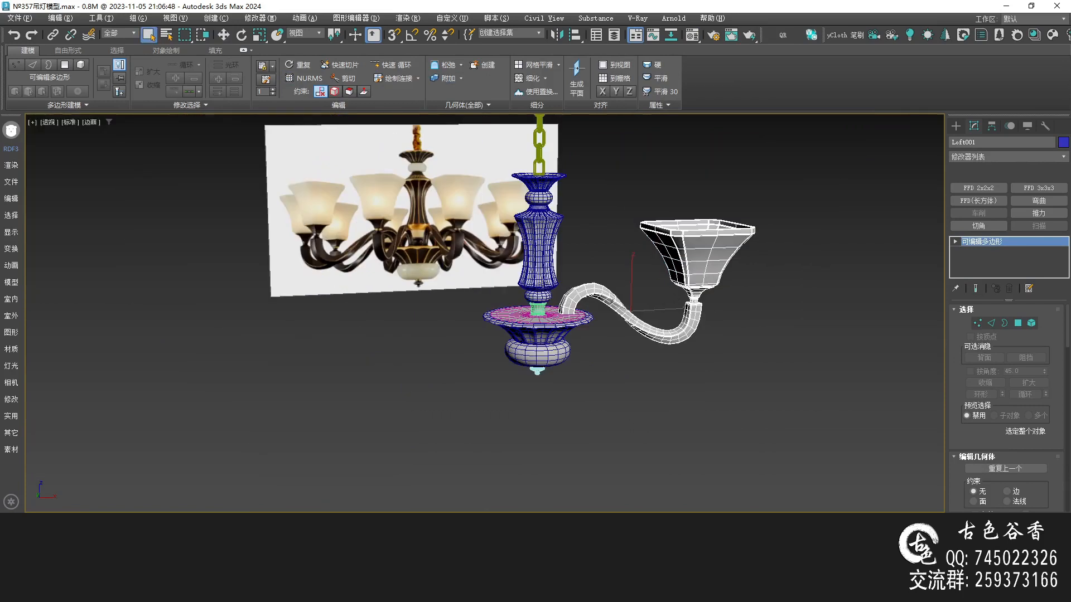
In the top view, align the arm's pivot point to the centre of the central column in X and Y, affecting only the pivot.
key("t")
scroll(537, 255, "down", 4)
scroll(537, 256, "up", 3)
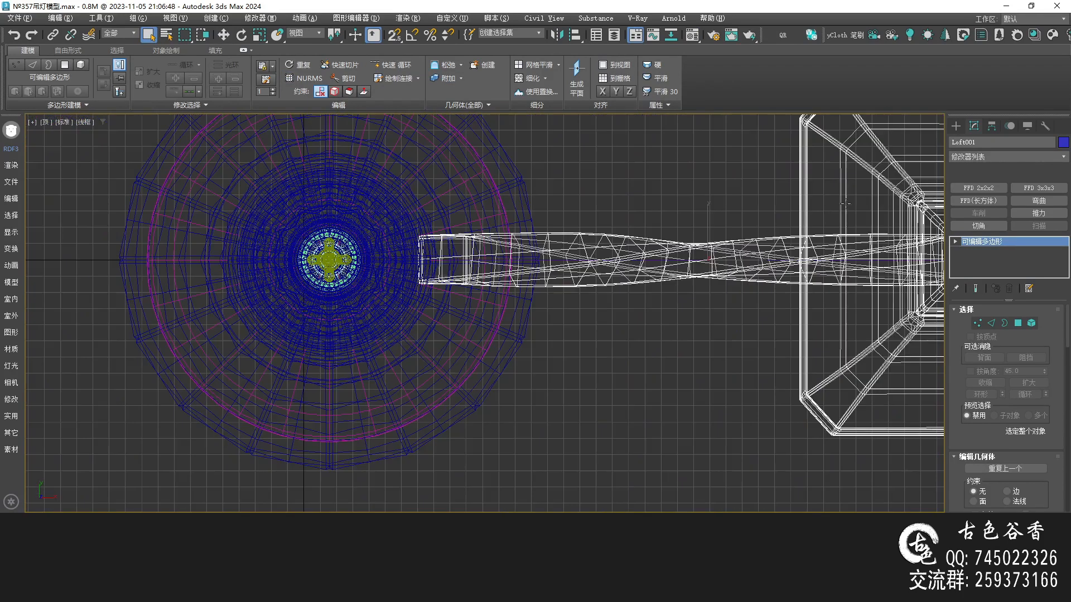
left_click(991, 126)
left_click(1006, 203)
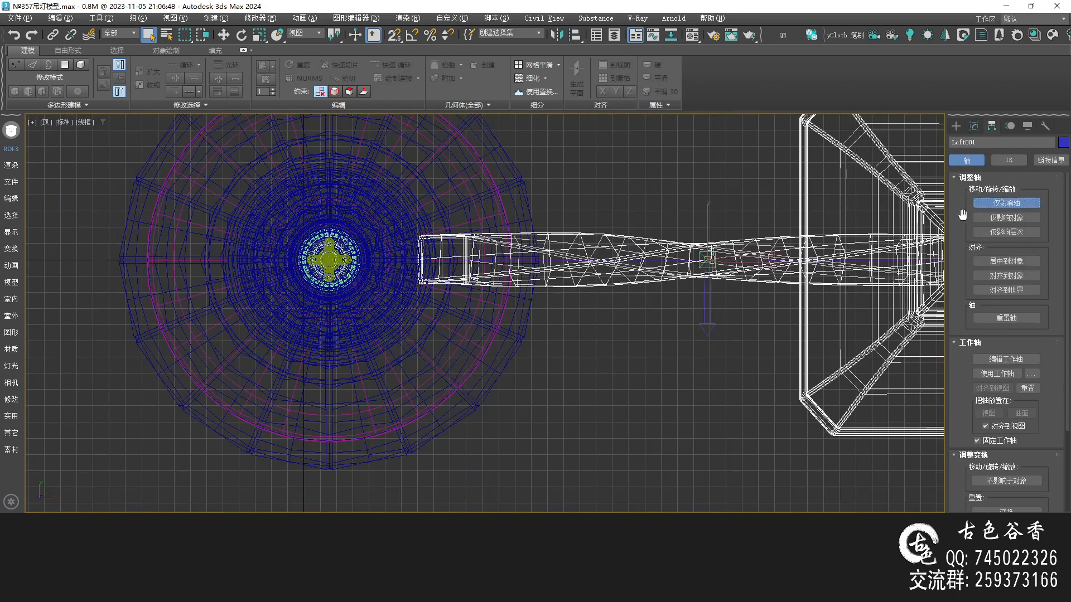
scroll(633, 261, "down", 2)
left_click(1009, 291)
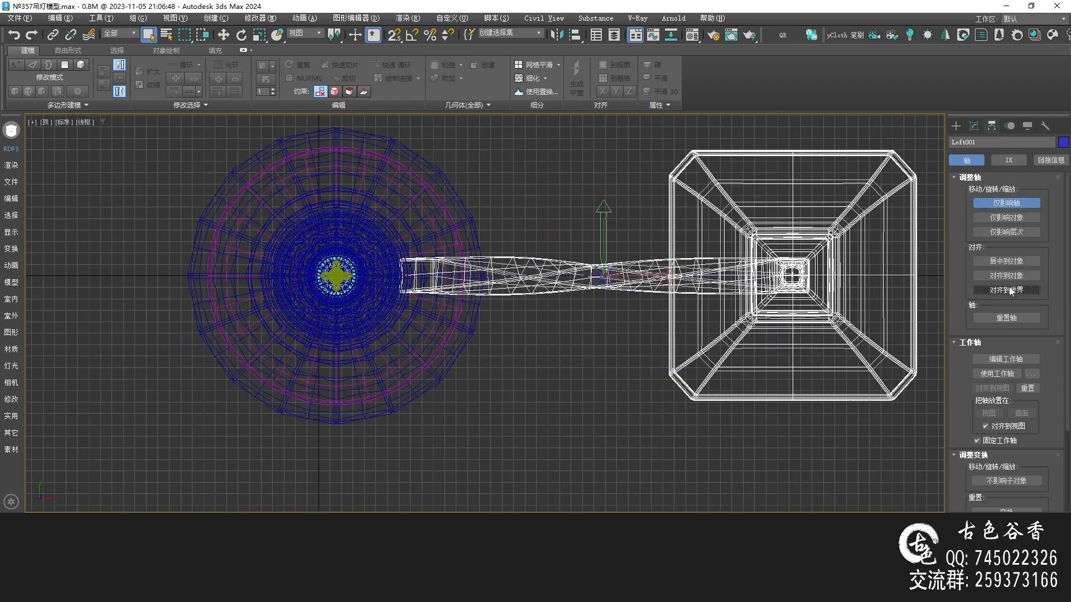
key("alt+a")
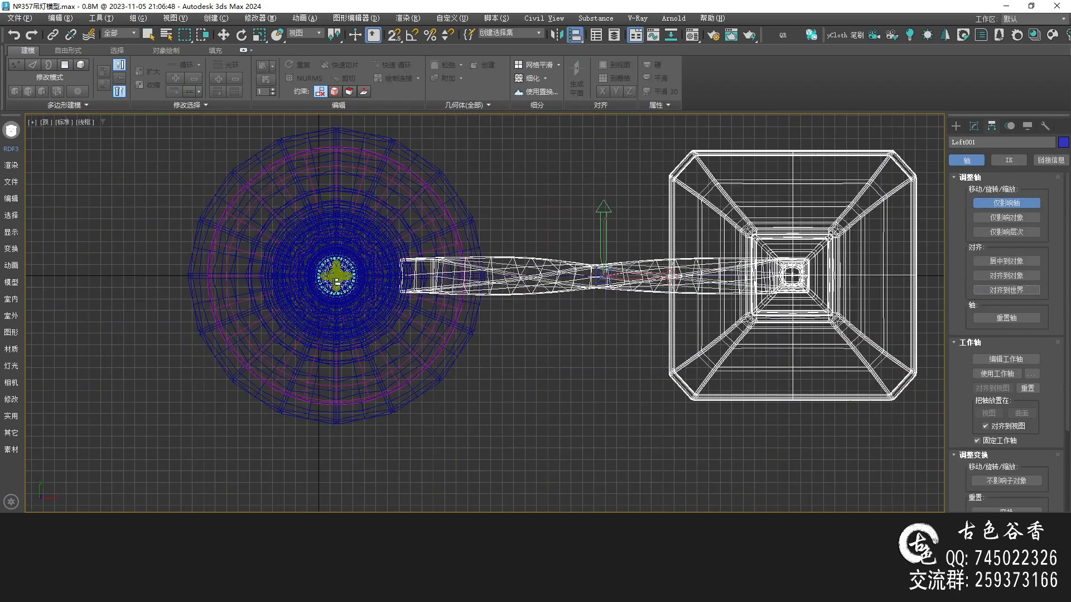
left_click(355, 267)
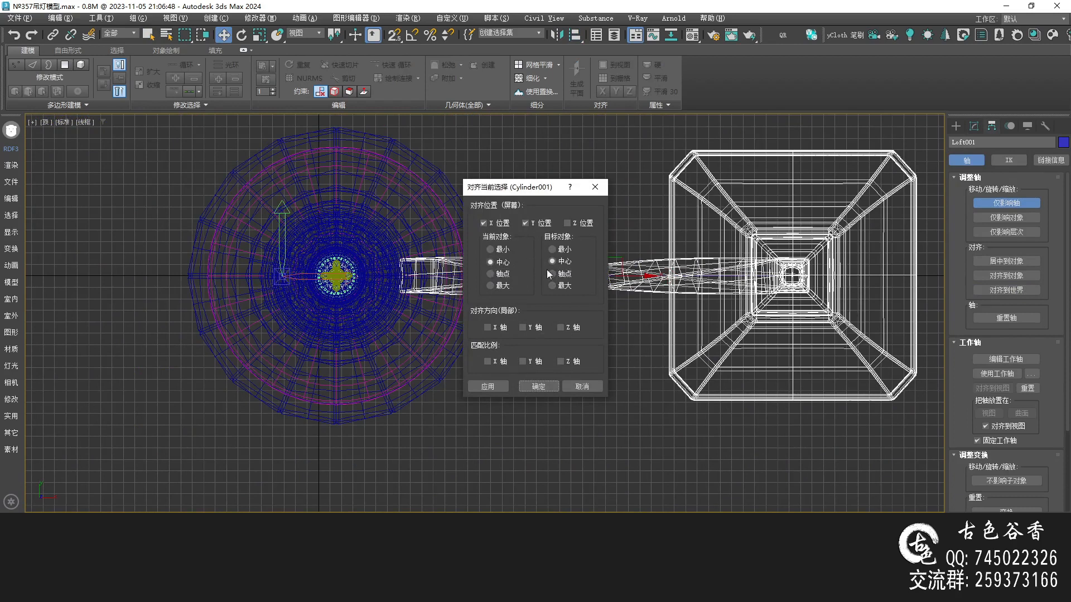
left_click(491, 274)
left_click(539, 385)
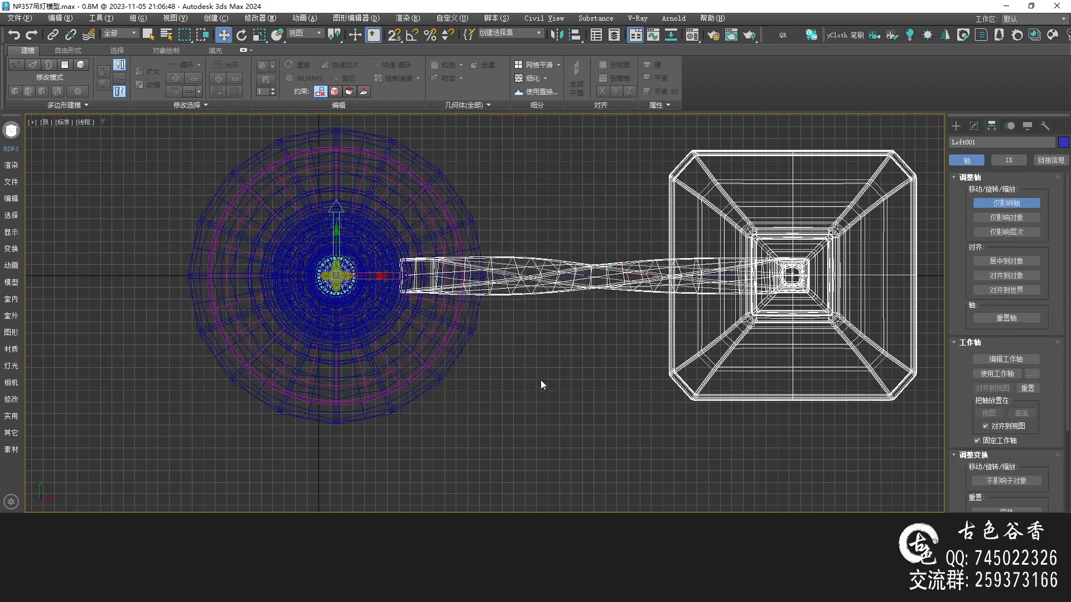
left_click(995, 204)
Array the arm in the top view as 8 instances rotated through a total of 360 degrees around the central column.
key("alt+w")
key("alt+w")
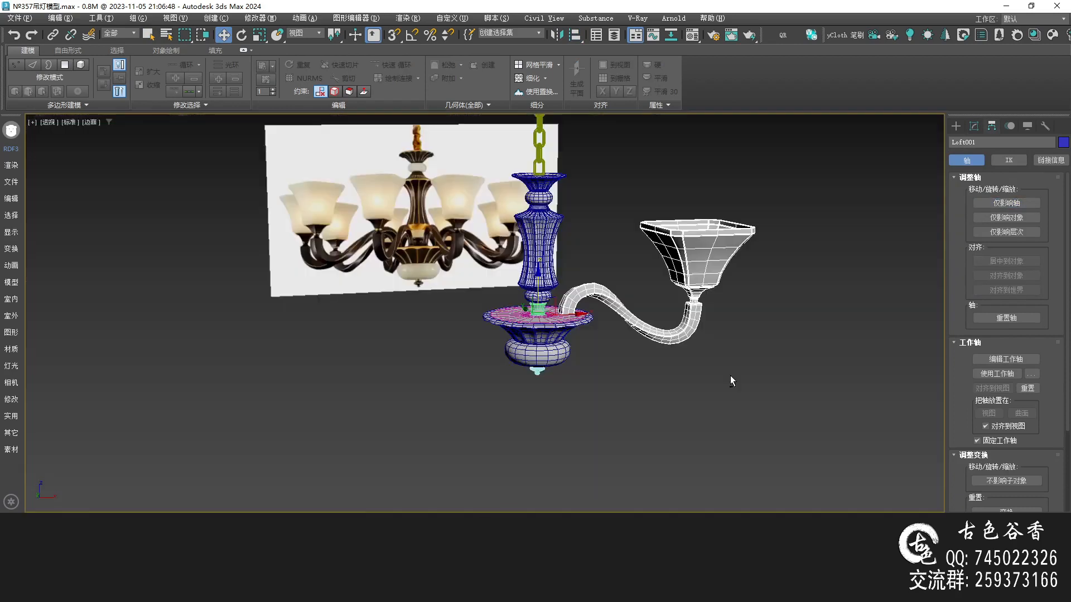
right_click(614, 366)
left_click(624, 369)
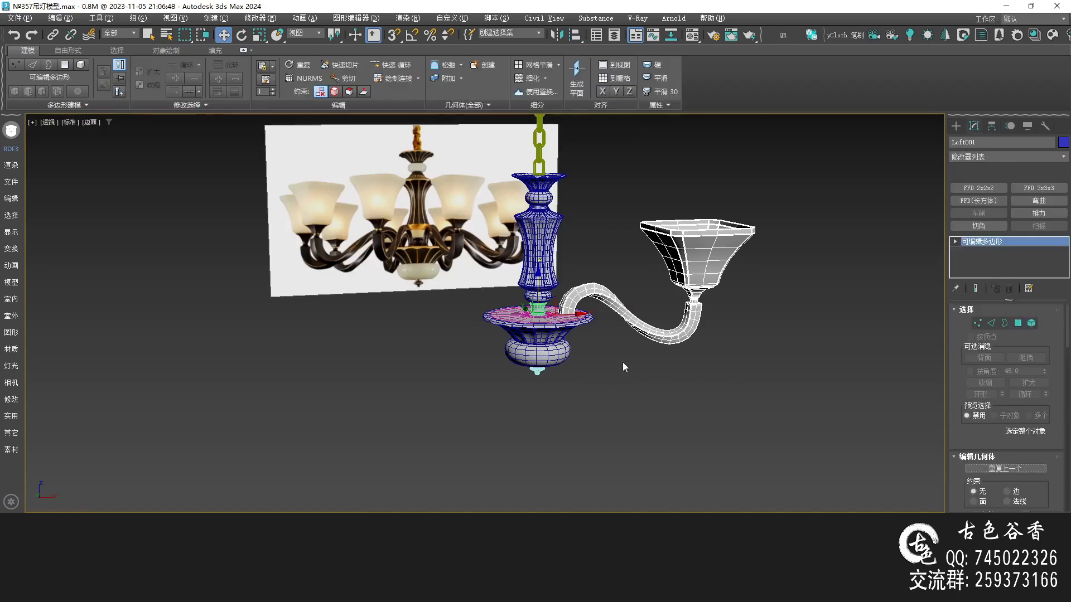
key("alt+w")
key("alt+w")
key("q")
scroll(446, 270, "down", 6)
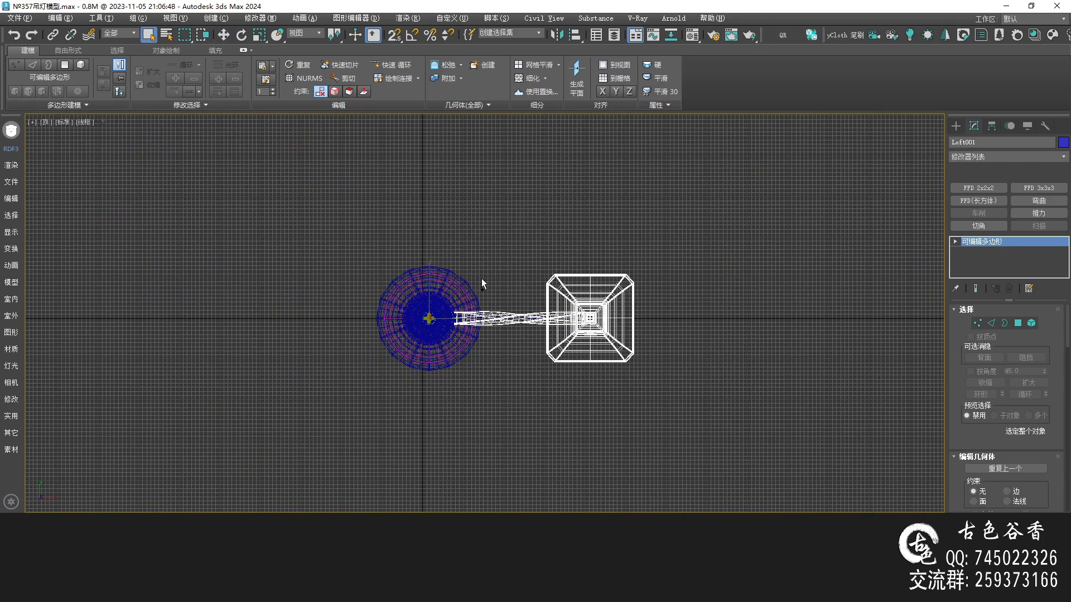
key("alt+a")
left_click_drag(496, 202, 779, 108)
left_click(803, 167)
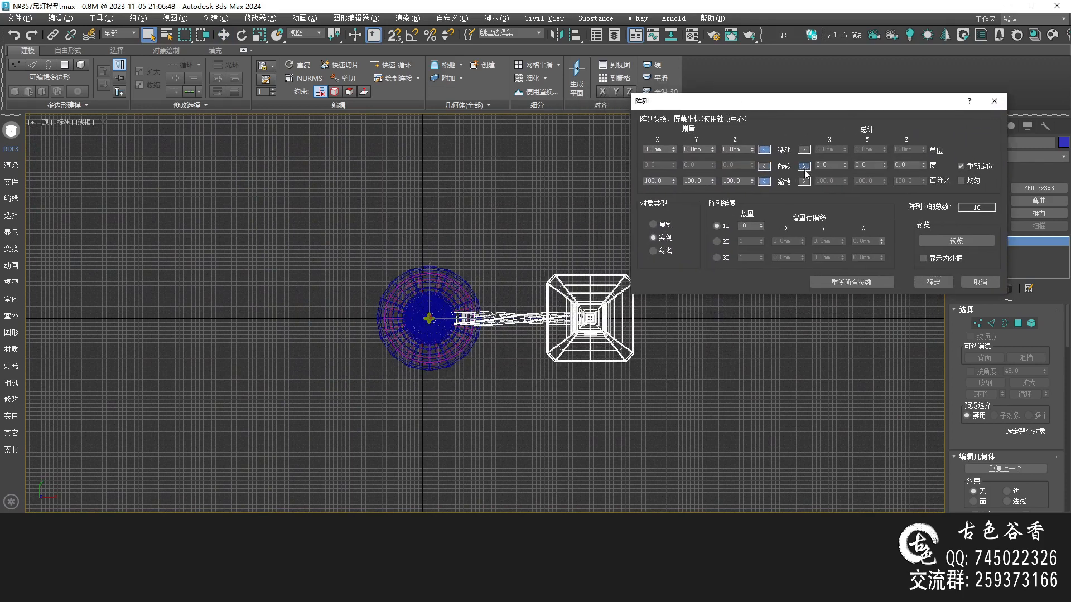
type("360")
left_click(933, 282)
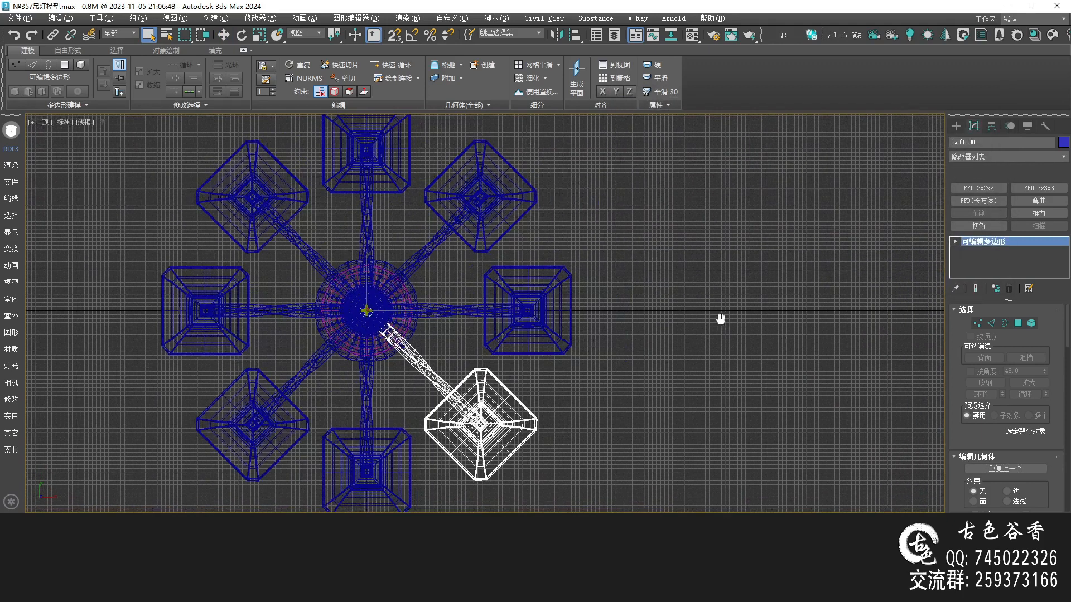
Examine the arrayed arms in perspective and front views against the reference image, with and without edged faces.
key("p")
mouse_move(589, 348)
middle_mouse_down("alt")
mouse_move(617, 351)
mouse_move(583, 365)
mouse_move(602, 334)
middle_mouse_up("alt")
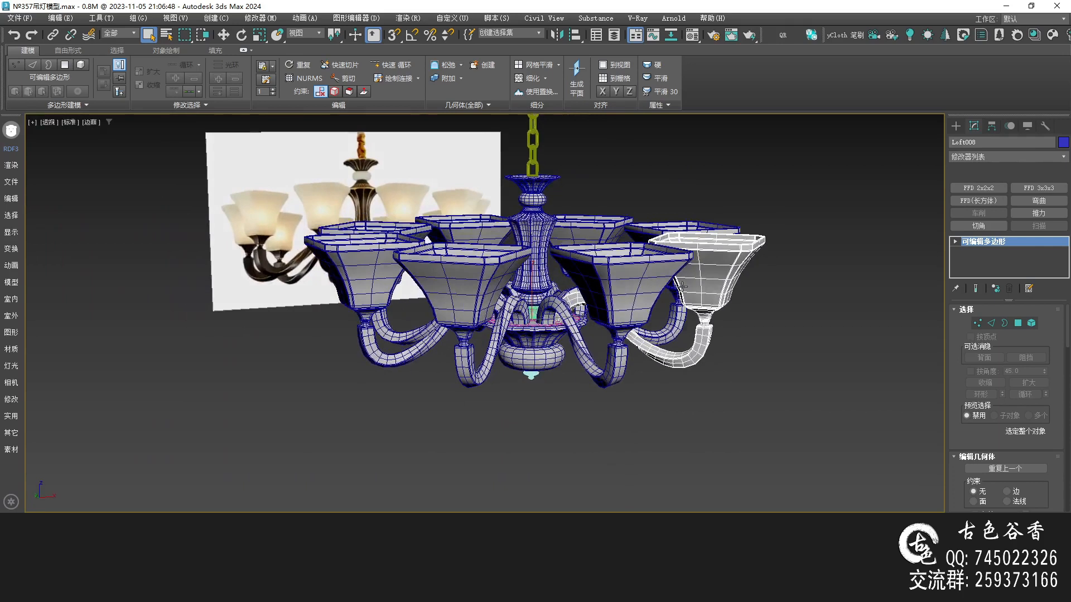
key("f")
scroll(685, 262, "down", 5)
middle_click_drag(534, 277, 514, 224)
scroll(530, 318, "up", 2)
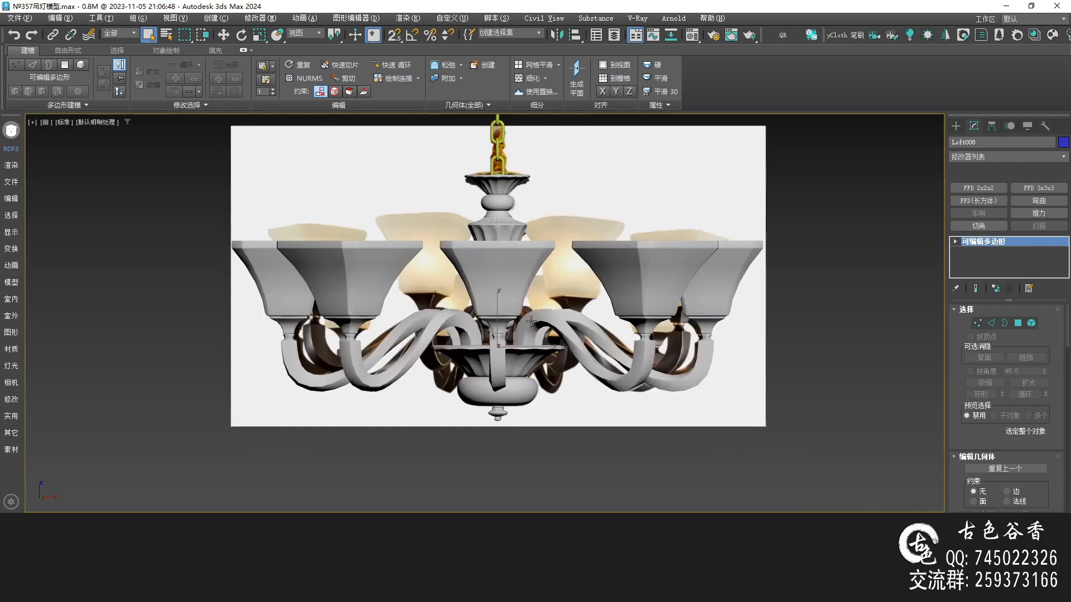
middle_click_drag(544, 334, 531, 308)
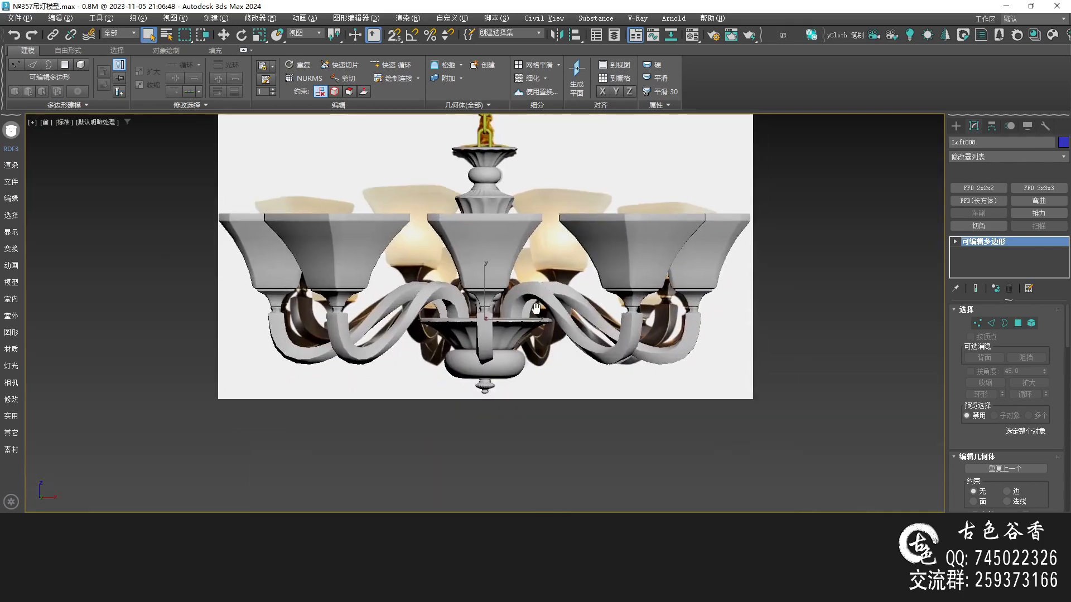
key("p")
mouse_move(681, 380)
middle_mouse_down("alt")
mouse_move(565, 351)
mouse_move(621, 317)
mouse_move(622, 347)
mouse_move(638, 344)
middle_mouse_up("alt")
key("F4")
key("F4")
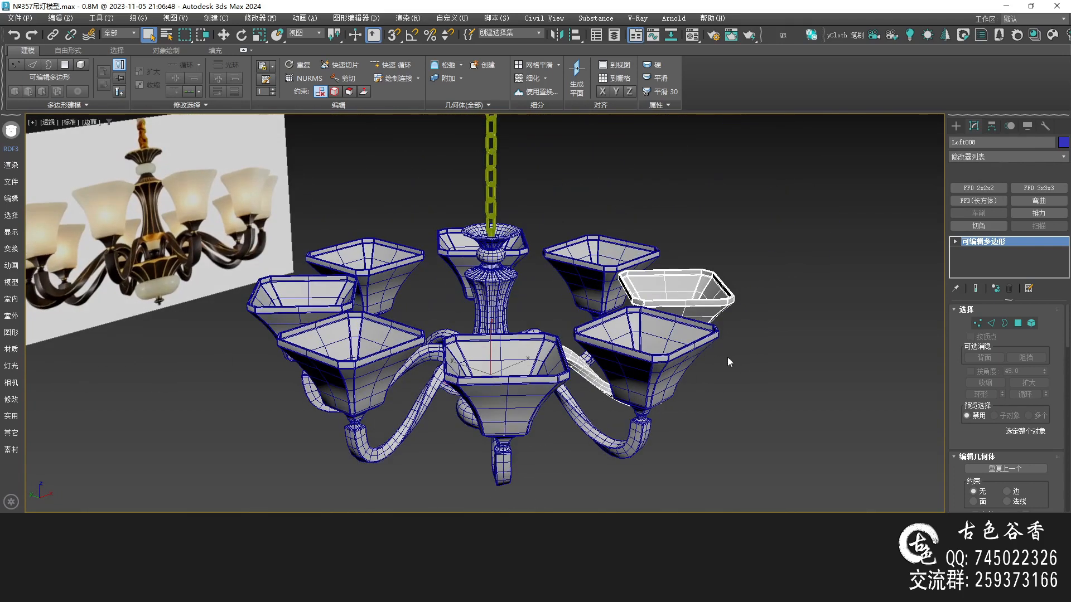
Deselect the arm and turn off edged faces to show the chandelier shaded.
key("super+space")
key("ctrl+q")
left_click(734, 369)
key("F4")
middle_click_drag(730, 370, 716, 348)
middle_click_drag(519, 364, 581, 277, "alt")
Select all the chandelier parts in the front view, assign them the 02 - Default material and close the material editor.
key("f")
scroll(509, 234, "up", 1)
scroll(648, 384, "down", 4)
left_click_drag(649, 384, 265, 124)
key("m")
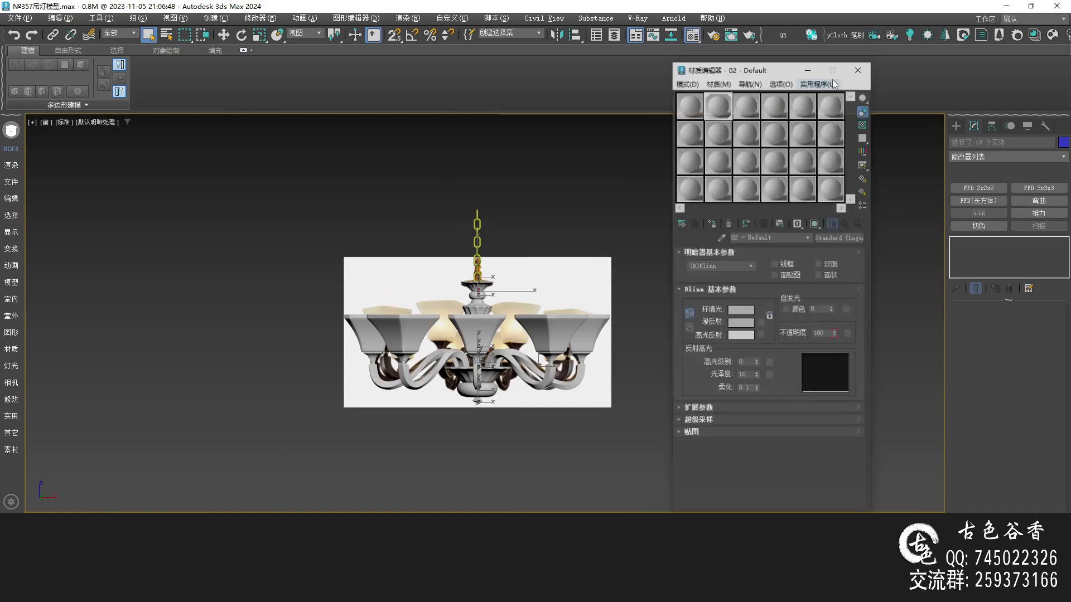
left_click(712, 224)
left_click(605, 220)
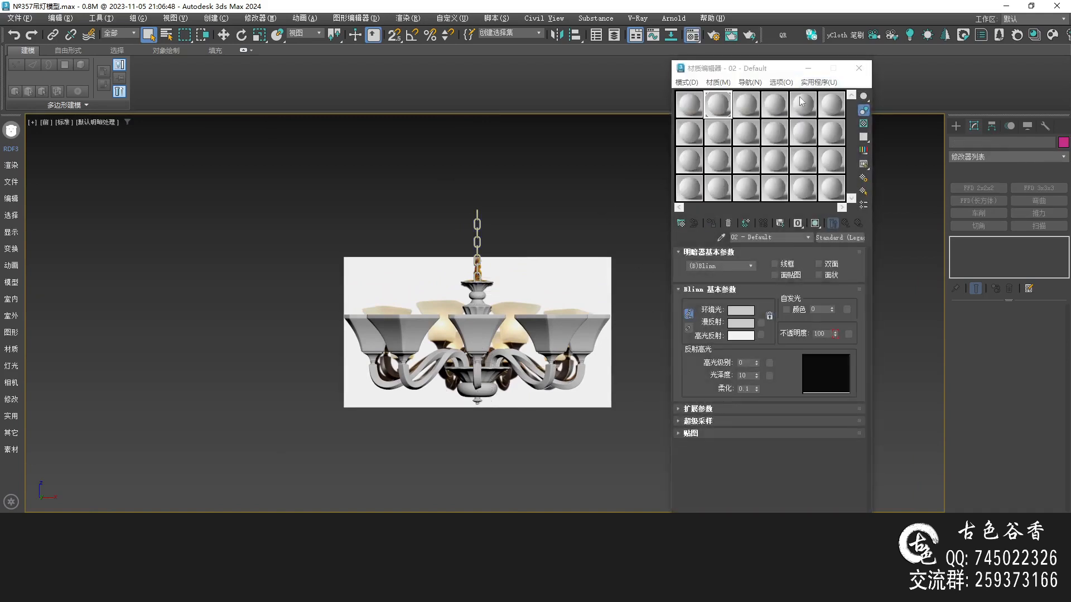
left_click(848, 72)
scroll(520, 285, "up", 3)
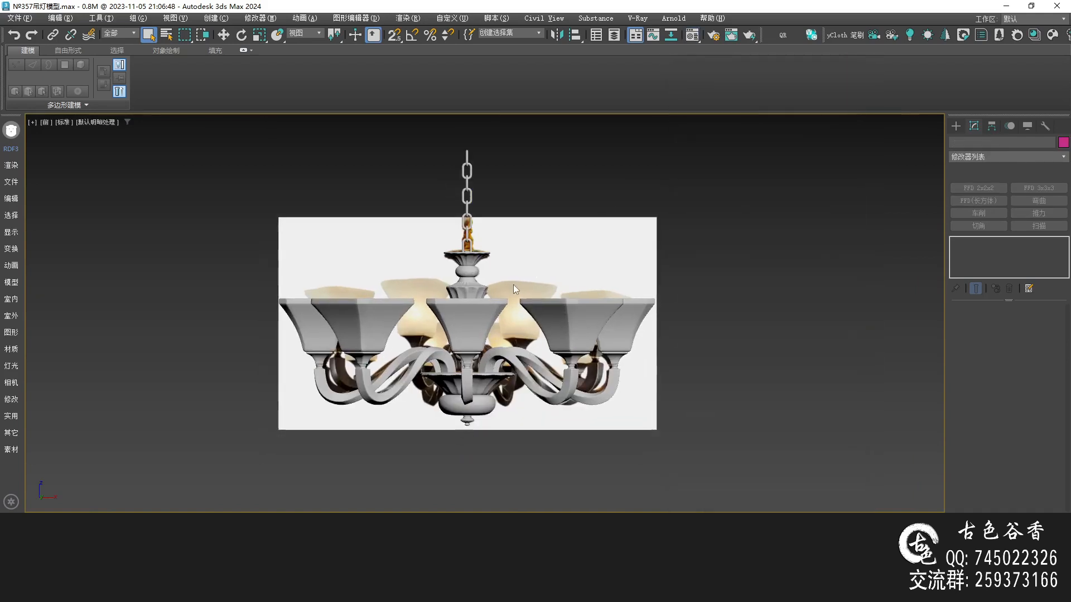
Review the completed grey chandelier in perspective and front views, comparing its proportions with the reference image.
key("alt+w")
middle_click(663, 365)
key("alt+w")
middle_click_drag(662, 366, 553, 319, "alt")
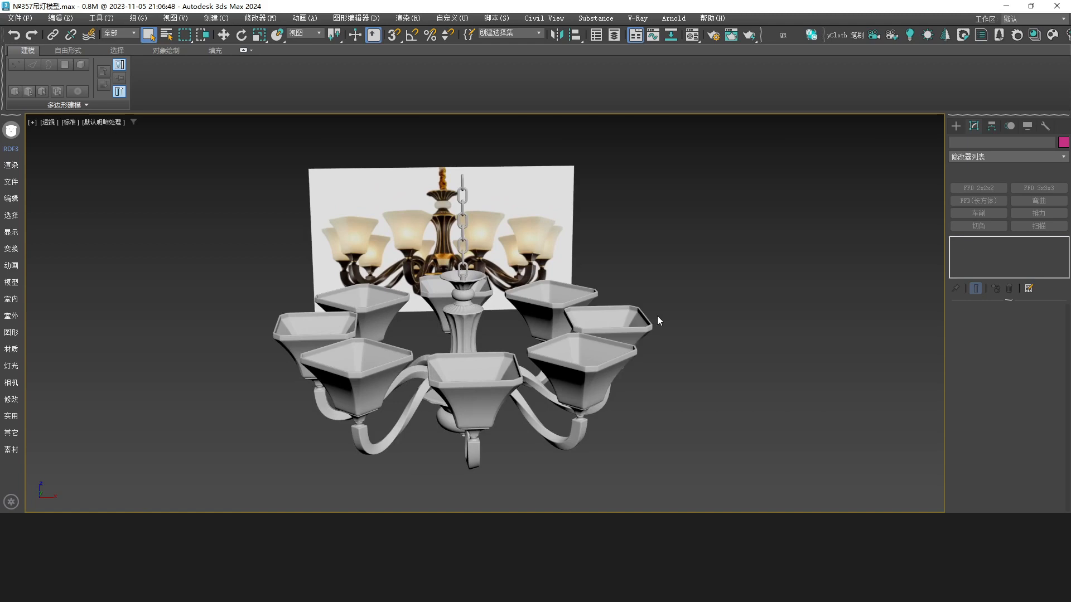
key("f")
scroll(428, 334, "up", 4)
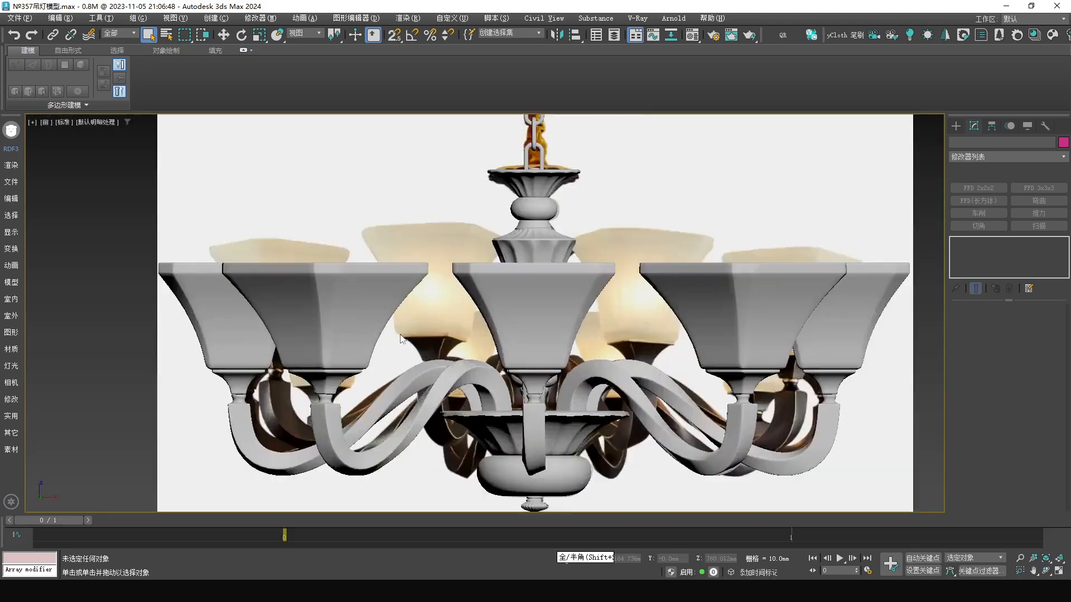
scroll(428, 334, "down", 3)
middle_click_drag(453, 335, 417, 380)
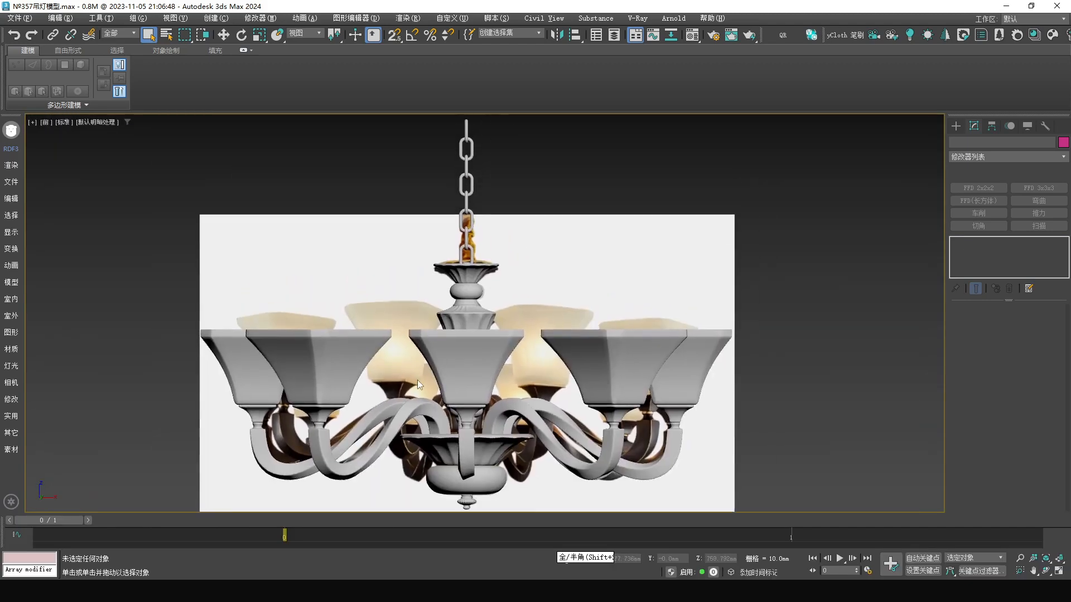